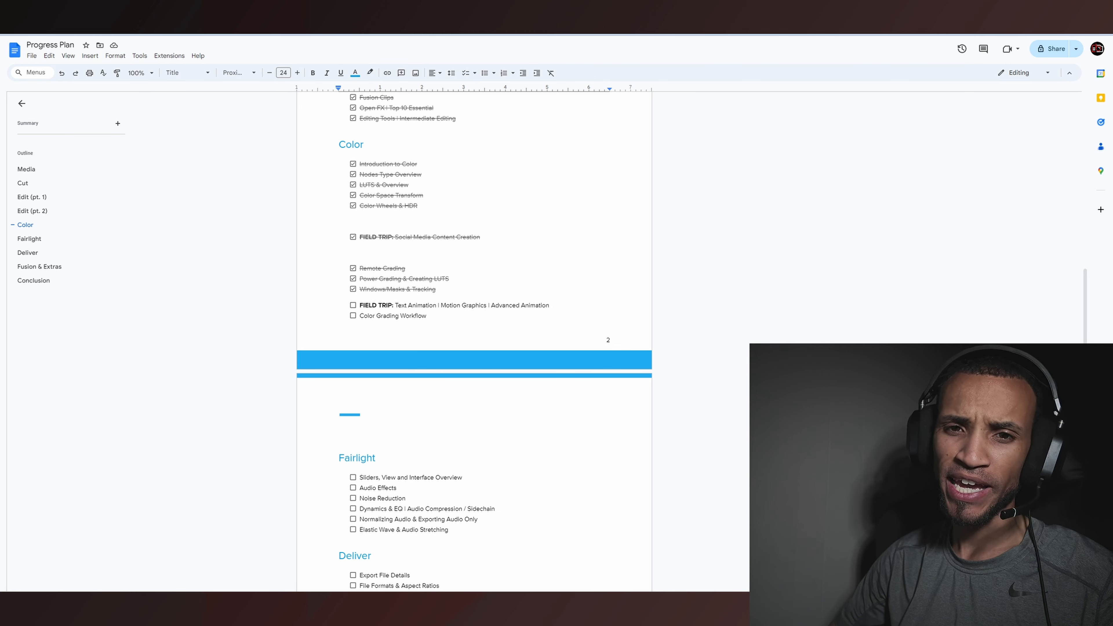
# Review the course checklist in the Progress Plan document, from the Color section up to the first page
pyautogui.scroll(8, 594, 301)
pyautogui.scroll(6, 594, 301)
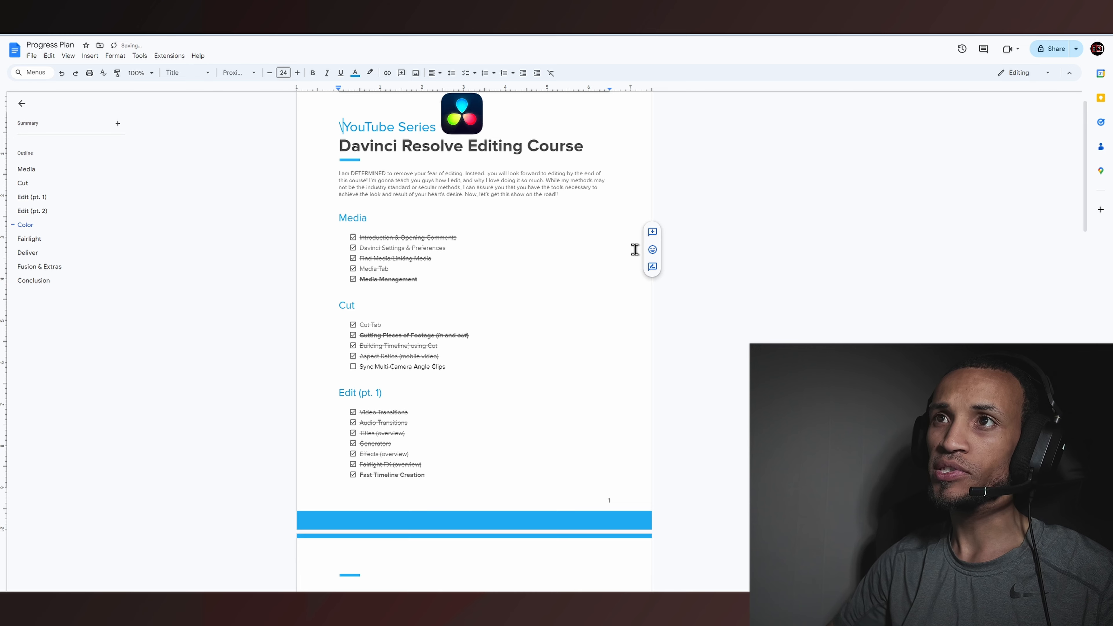
pyautogui.scroll(-12, 617, 269)
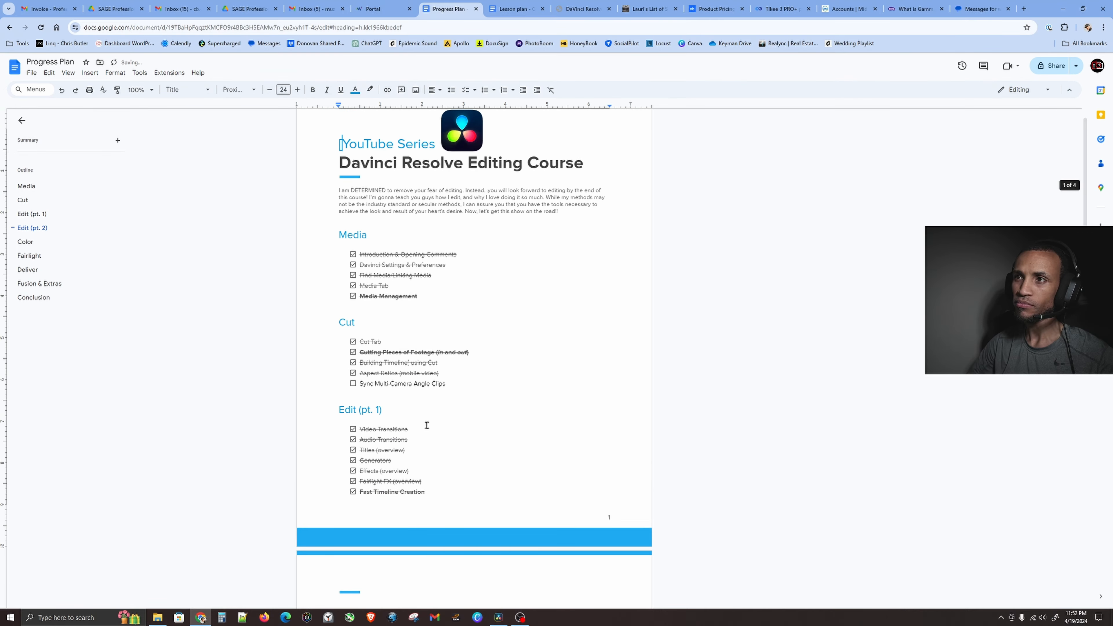
# Switch to DaVinci Resolve and place a Text+ title at the start of the empty timeline
pyautogui.click(500, 618)
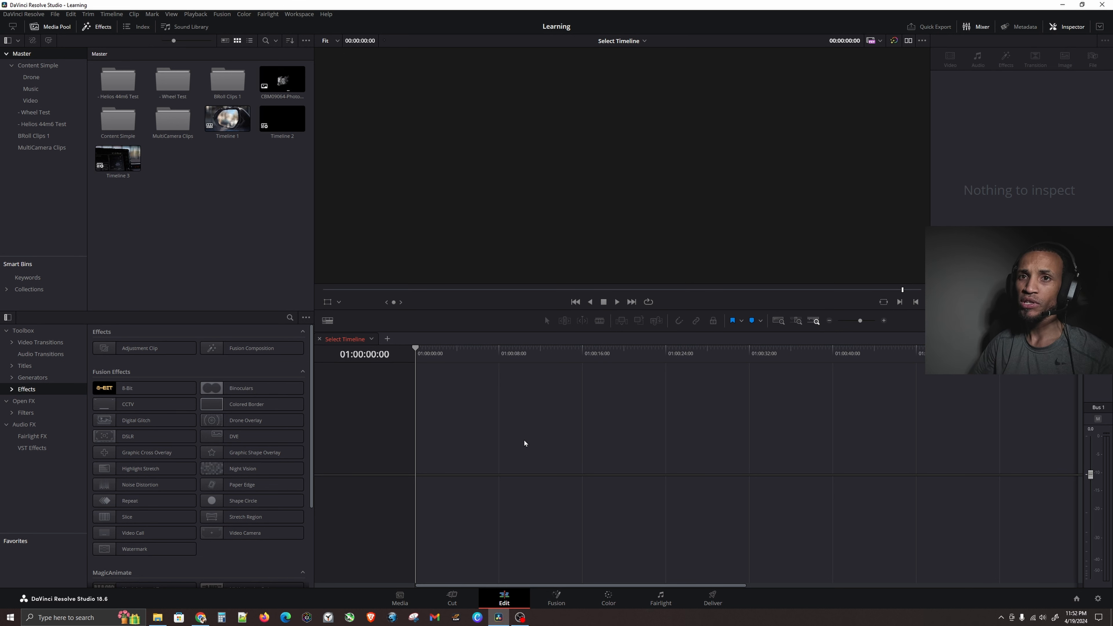
pyautogui.click(24, 366)
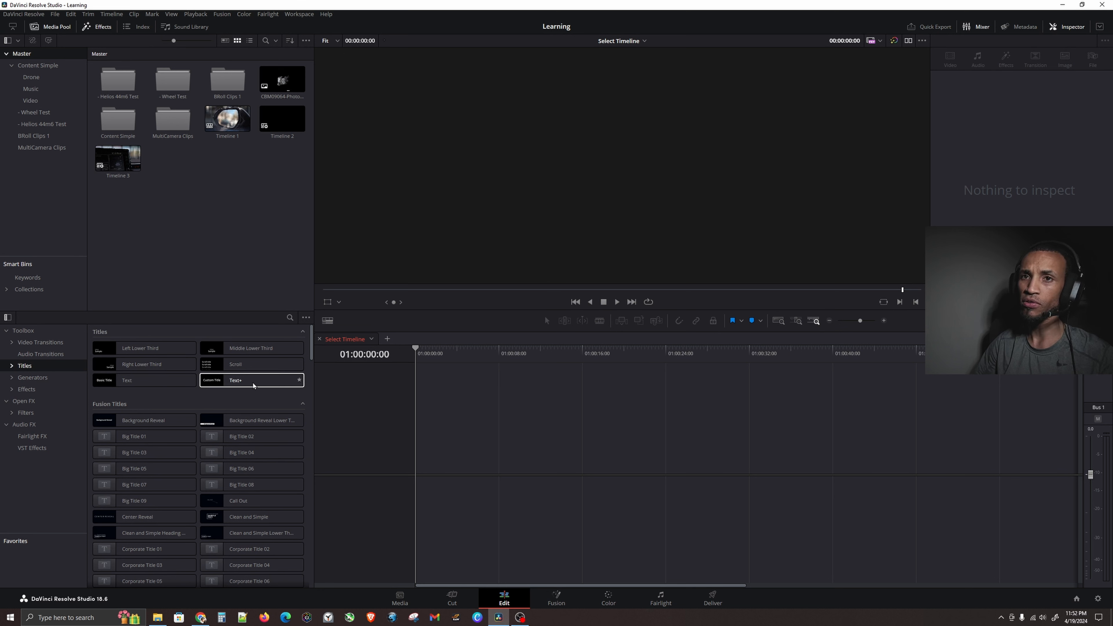
pyautogui.press('ctrl')
pyautogui.press('ctrl')
pyautogui.press('ctrl')
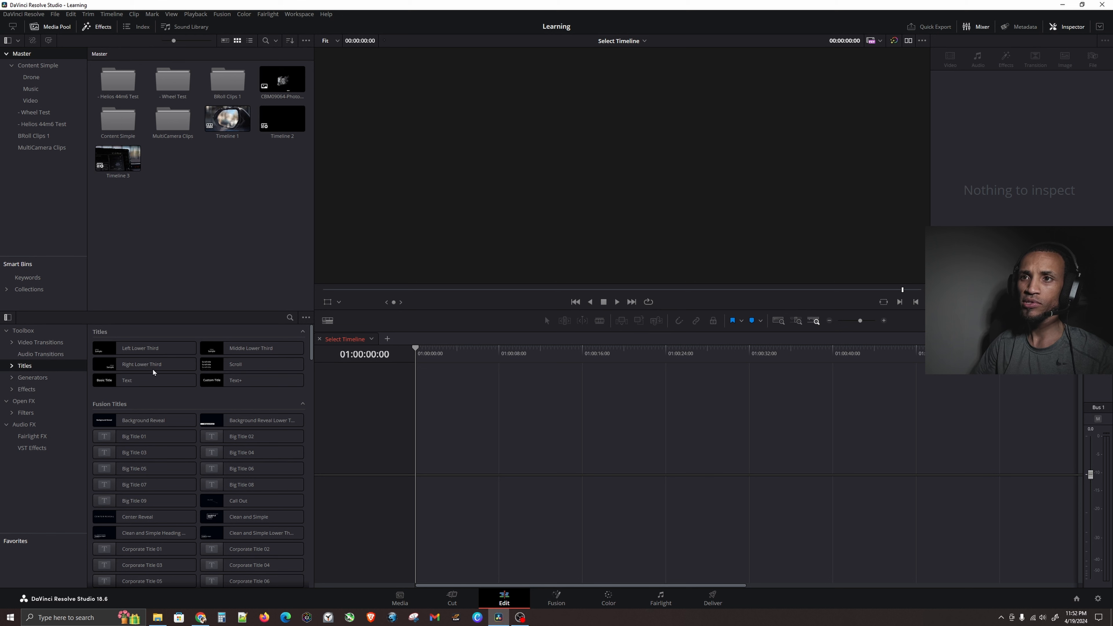
pyautogui.press('ctrl')
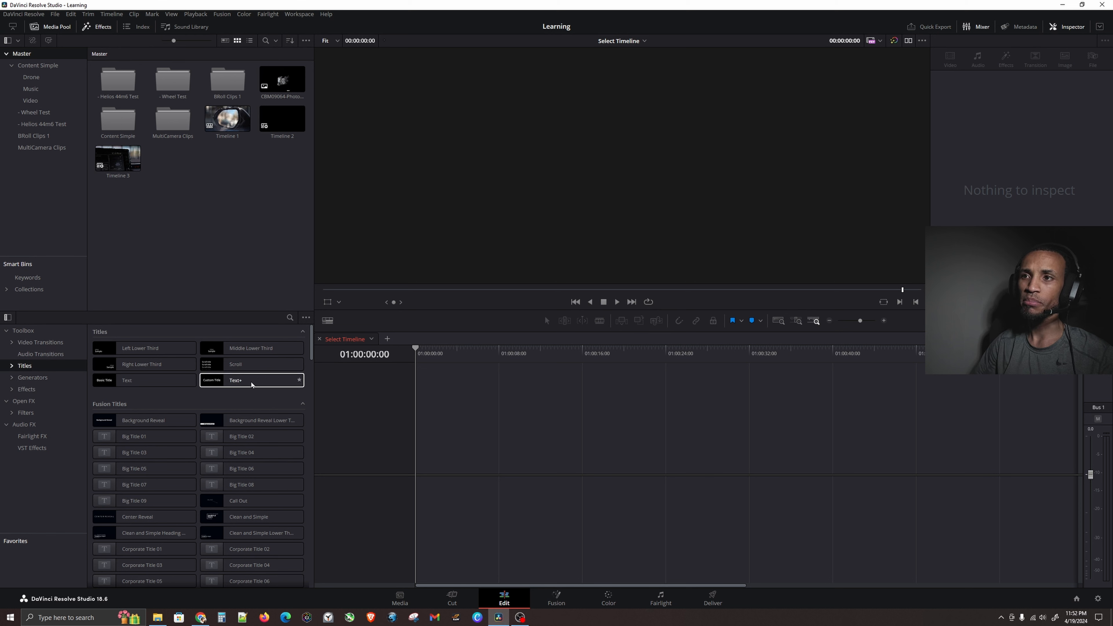
pyautogui.moveTo(249, 385); pyautogui.dragTo(438, 446)
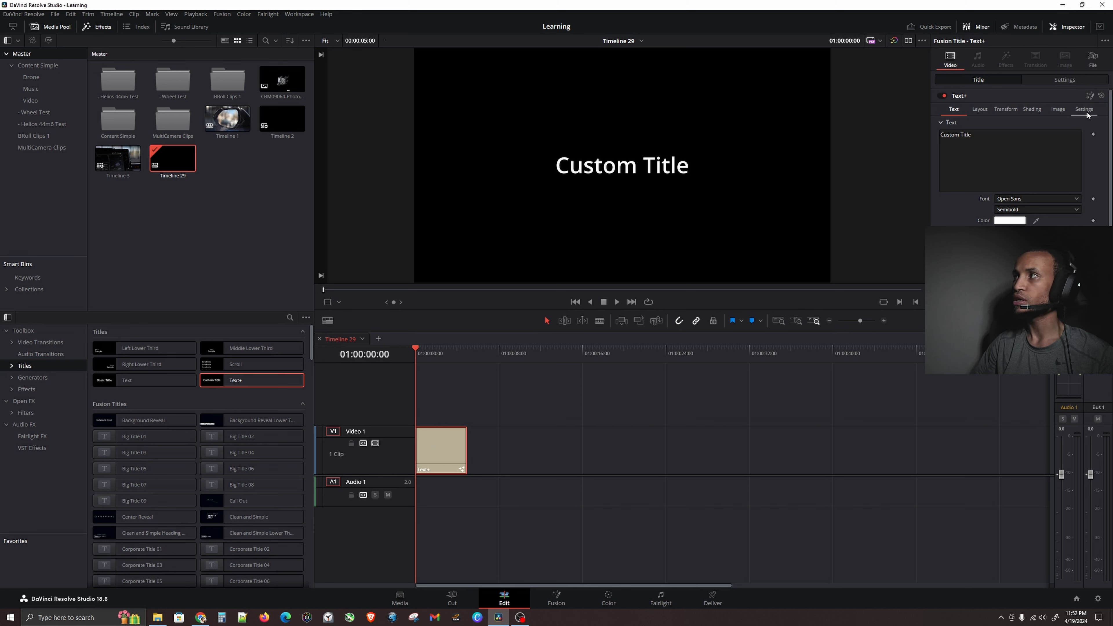
# Replace the Text+ title's wording with "Animation"
pyautogui.click(1030, 154)
pyautogui.write('Animation')
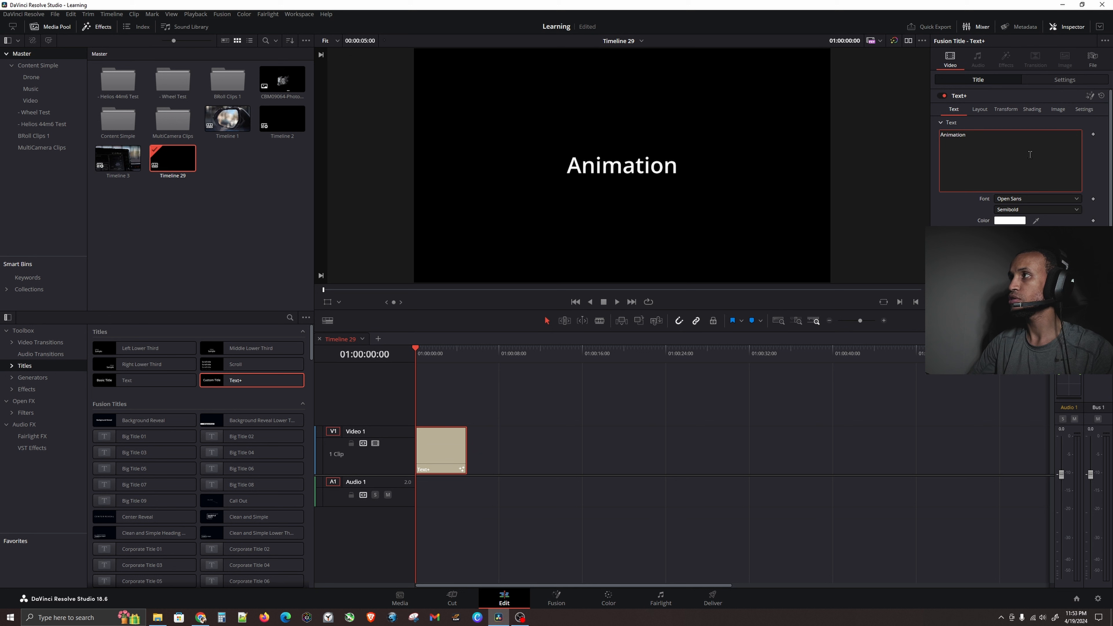
pyautogui.click(1030, 154)
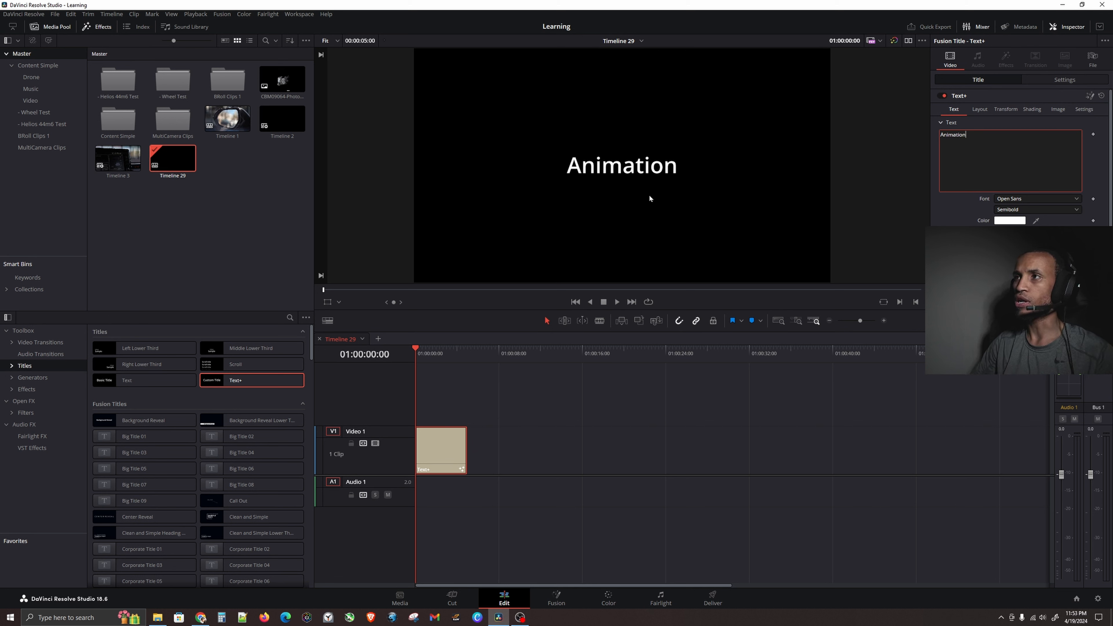
pyautogui.click(441, 444)
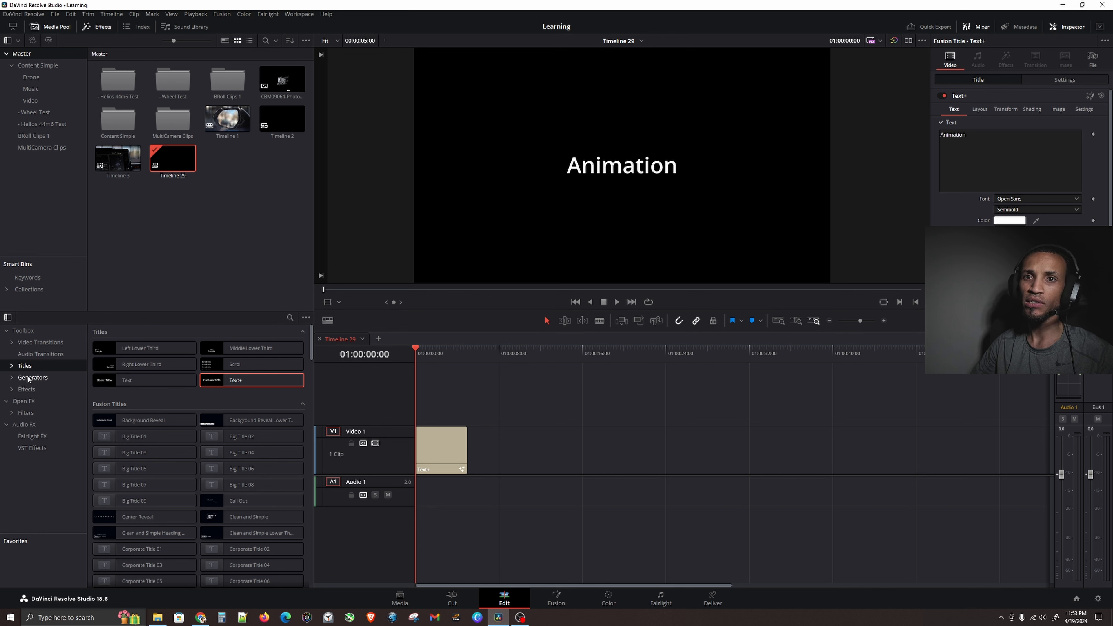
# Find the Camera Shake effect in Open FX by searching "camera" and apply it to the title clip
pyautogui.click(24, 401)
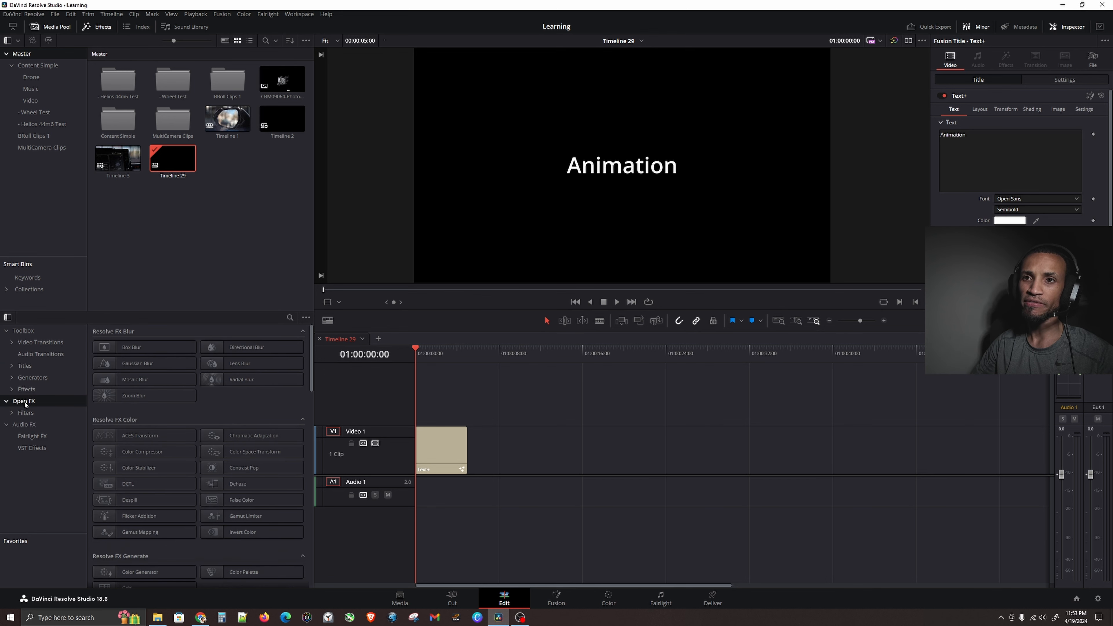
pyautogui.click(289, 318)
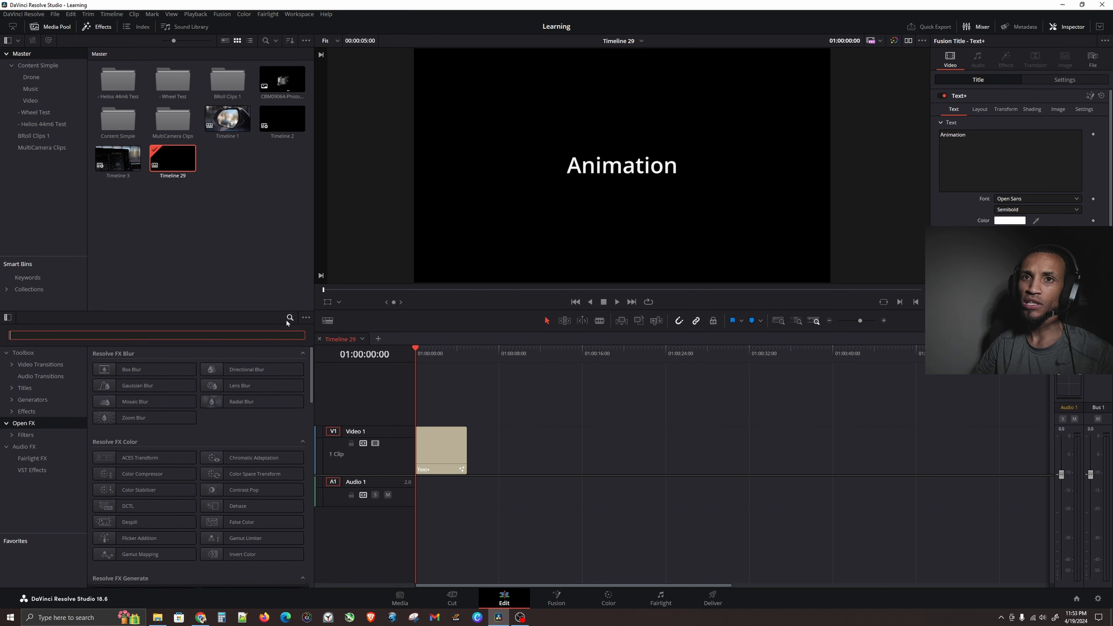
pyautogui.write('camera')
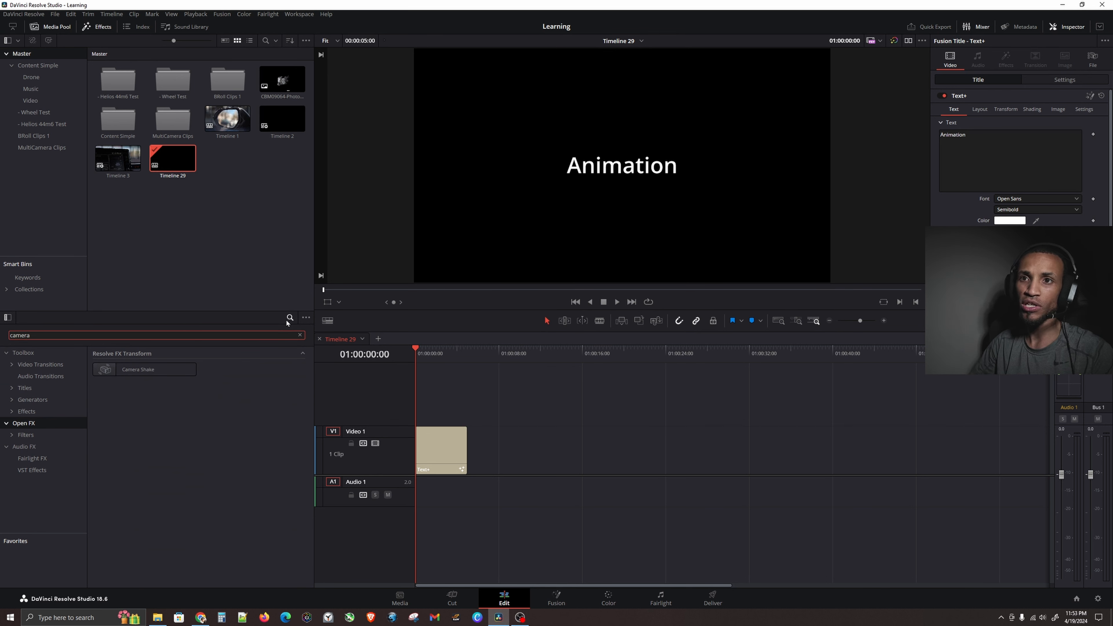
pyautogui.click(153, 371)
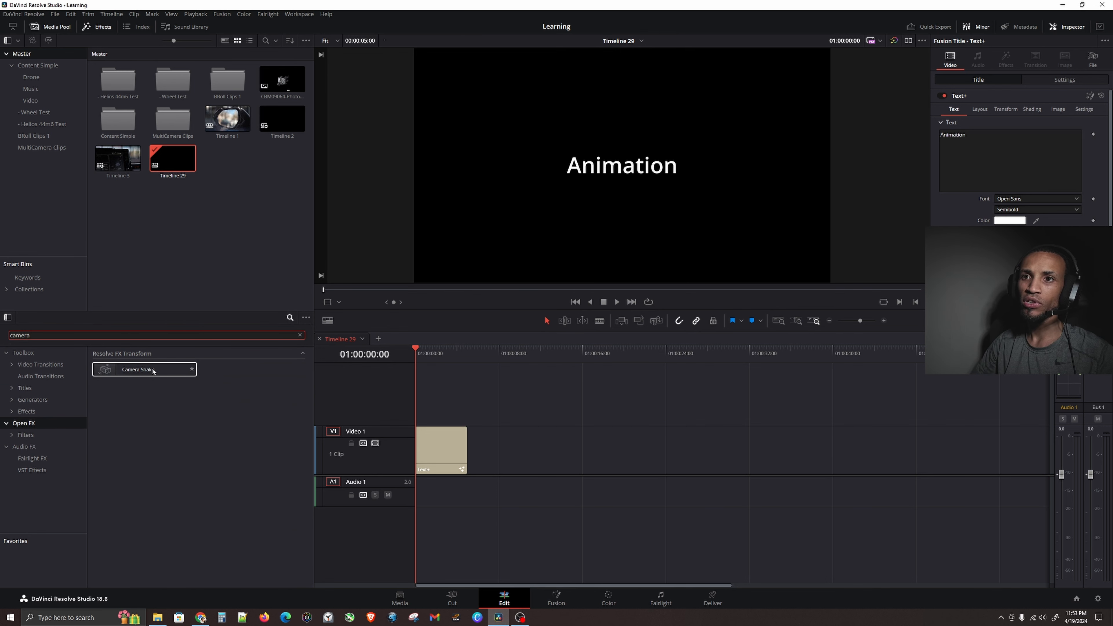
pyautogui.moveTo(153, 371); pyautogui.dragTo(428, 450)
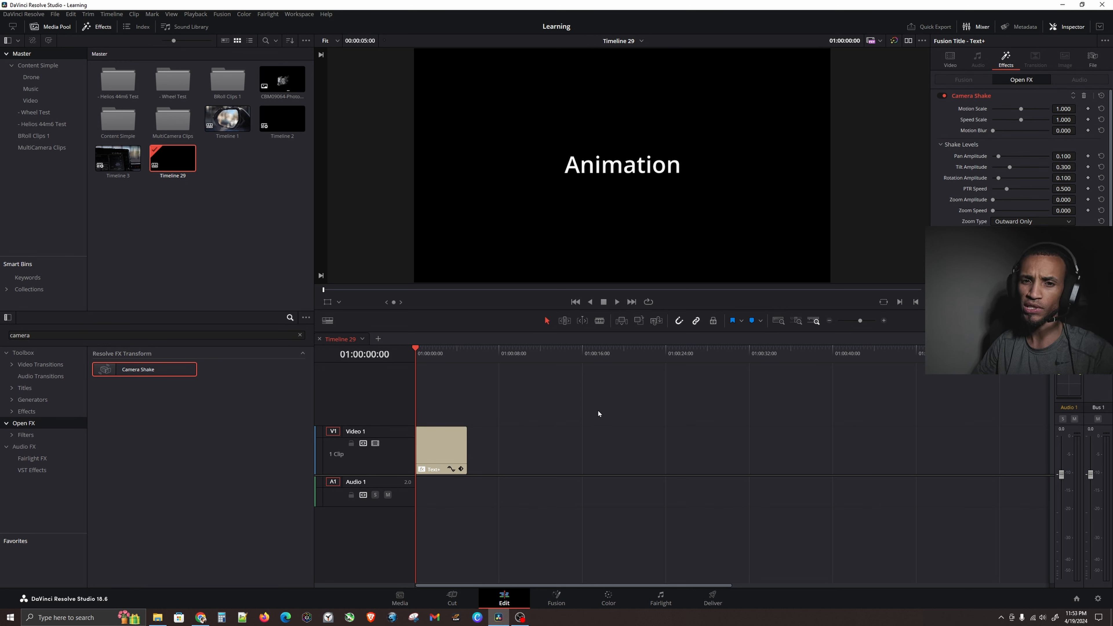
# Play back the title clip to preview the default camera shake
pyautogui.press('space')
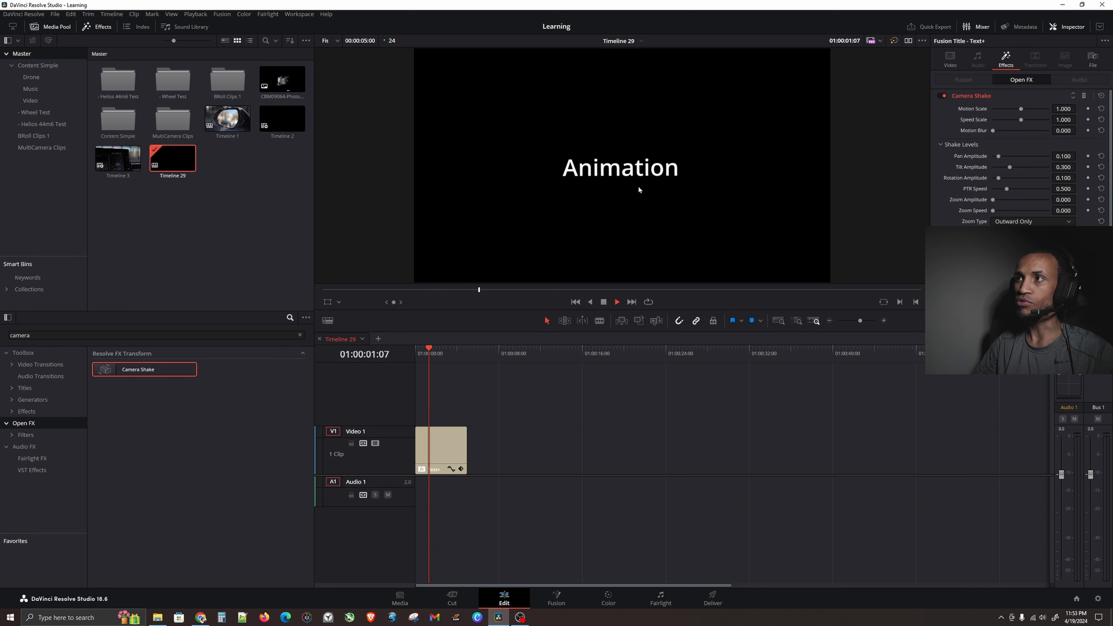
pyautogui.press('space')
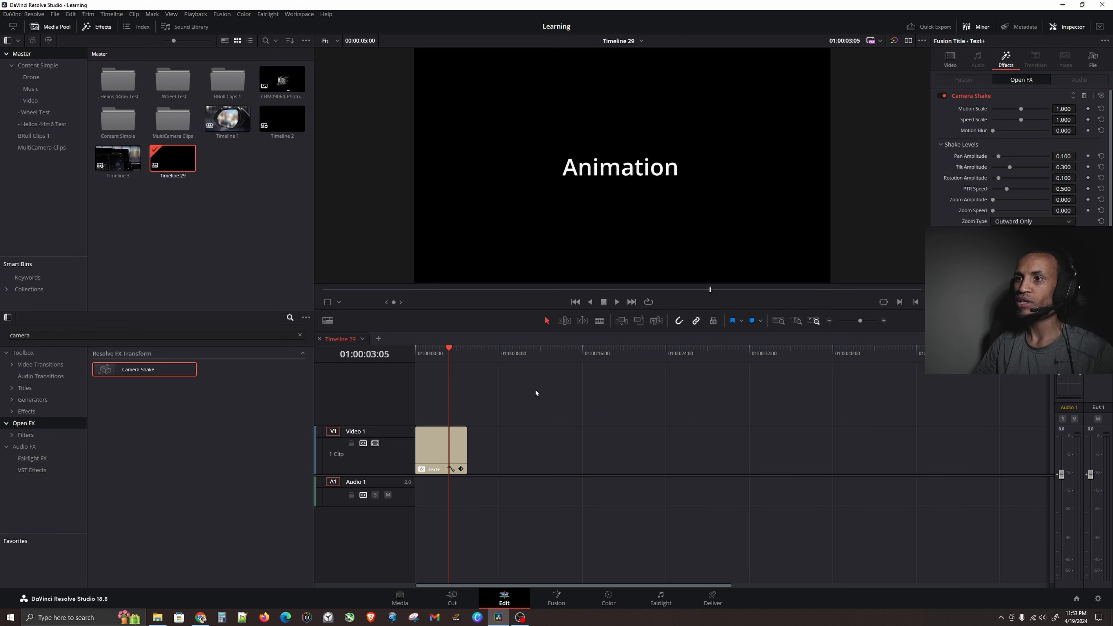
pyautogui.click(655, 178)
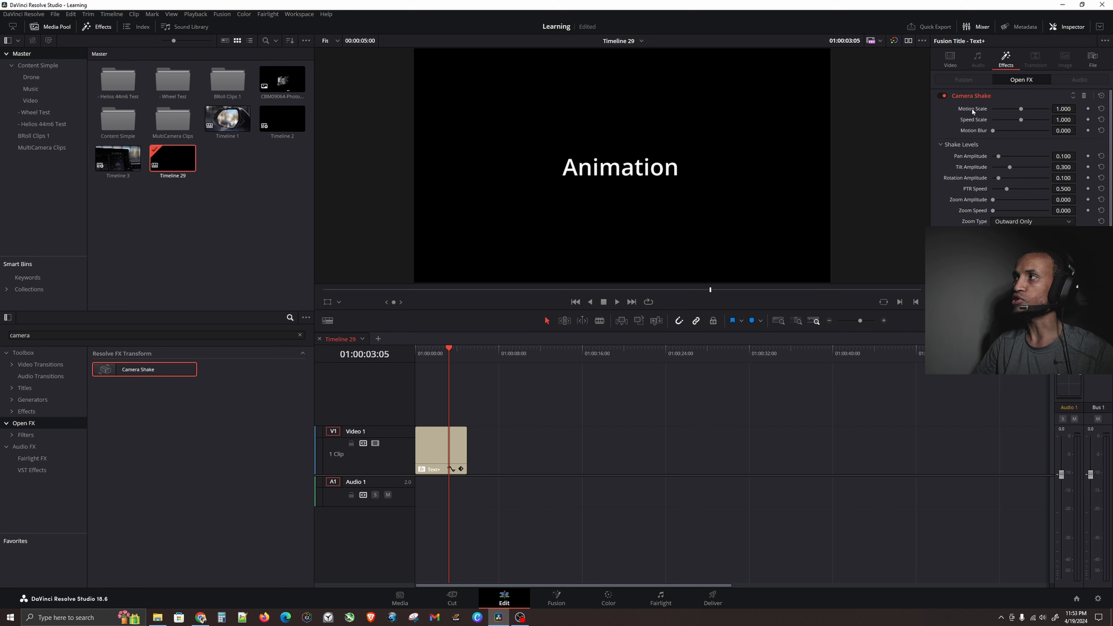
# In the title's Camera Shake settings, reduce Motion Scale to about 0.419 and Speed Scale to about 0.434
pyautogui.click(1008, 58)
pyautogui.click(1017, 81)
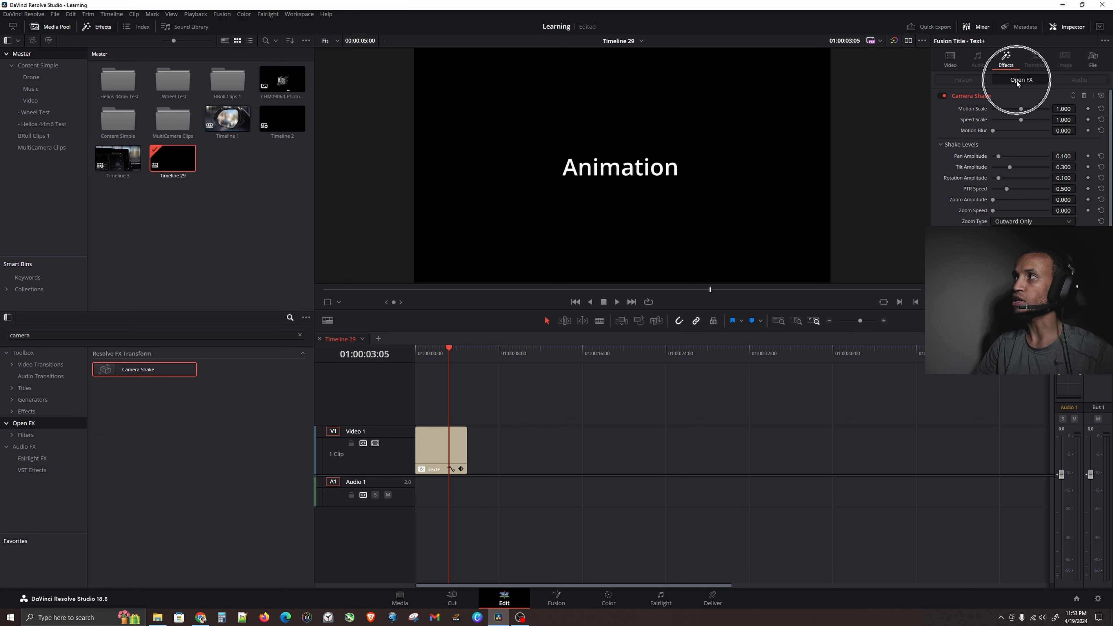
pyautogui.moveTo(1021, 108); pyautogui.dragTo(1000, 110)
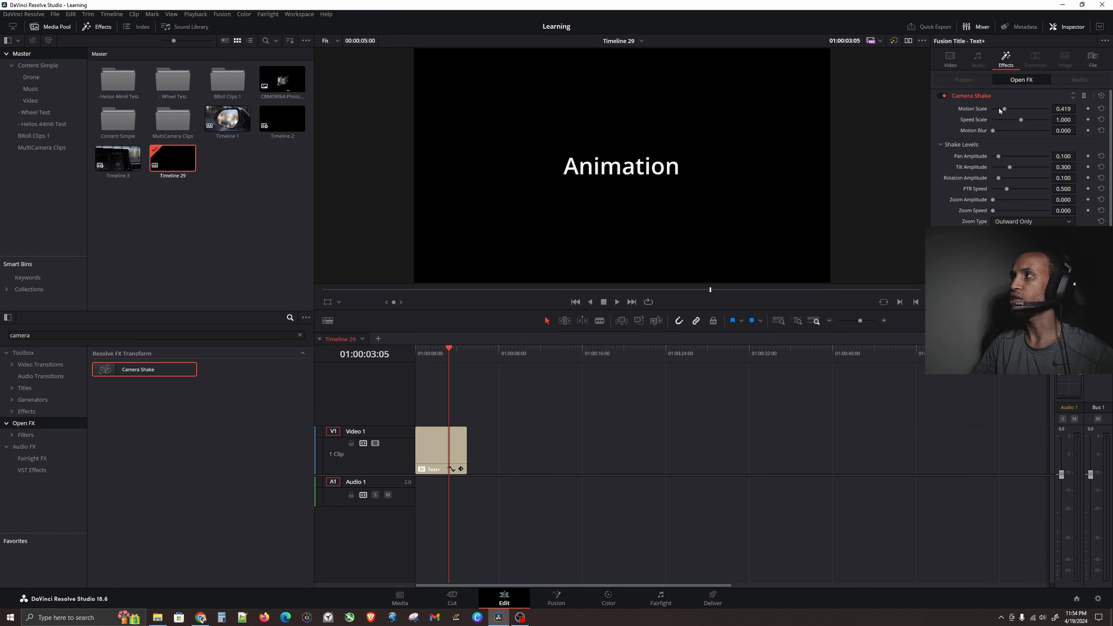
pyautogui.moveTo(1021, 119); pyautogui.dragTo(1006, 126)
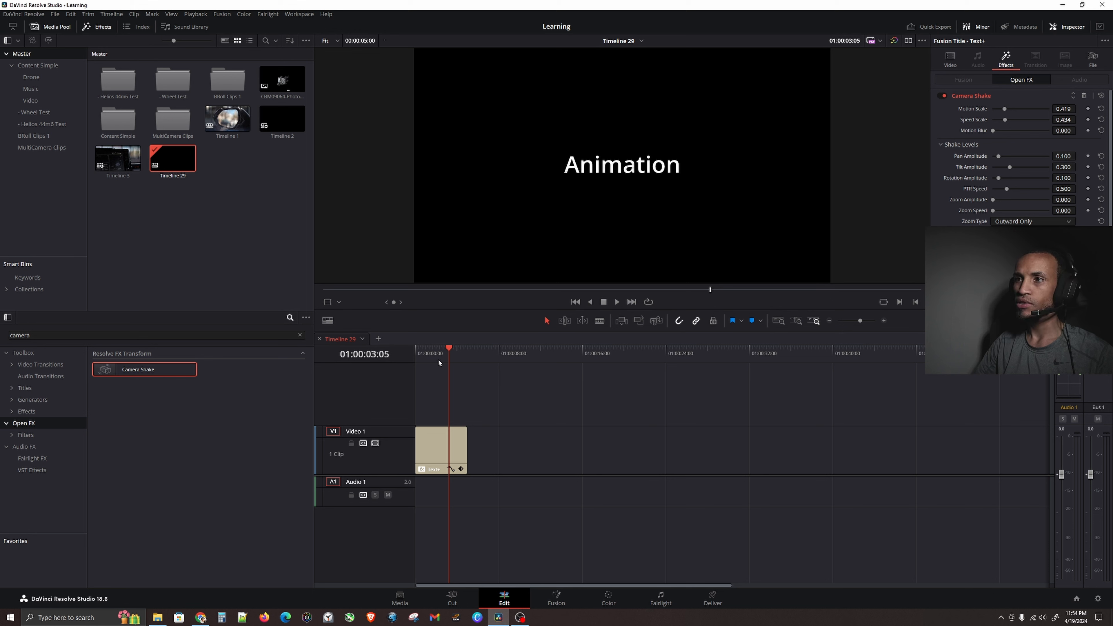
# Play the title clip from its start to check the softened shake
pyautogui.moveTo(439, 359); pyautogui.dragTo(407, 377)
pyautogui.press('space')
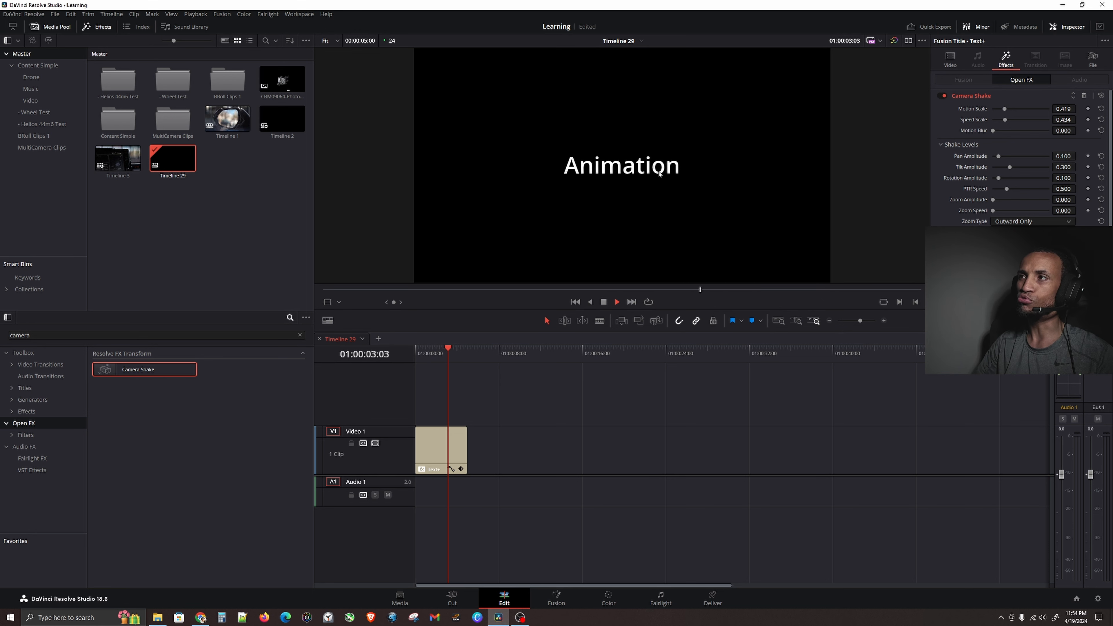
pyautogui.press('space')
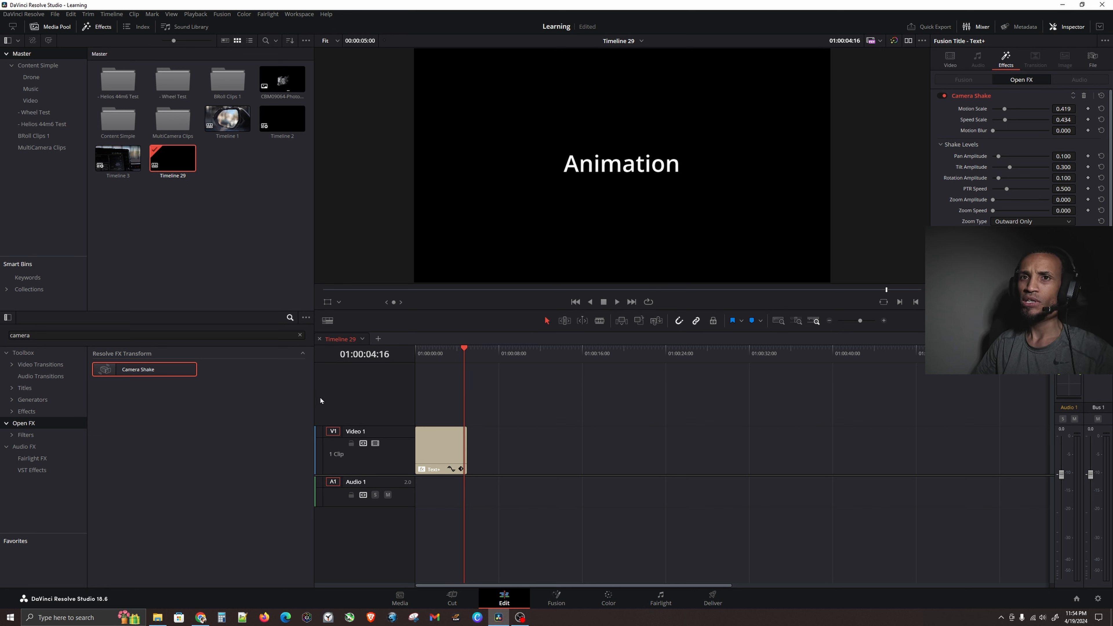
# Clear the effects search and add a Push video transition to the beginning of the title clip
pyautogui.click(300, 335)
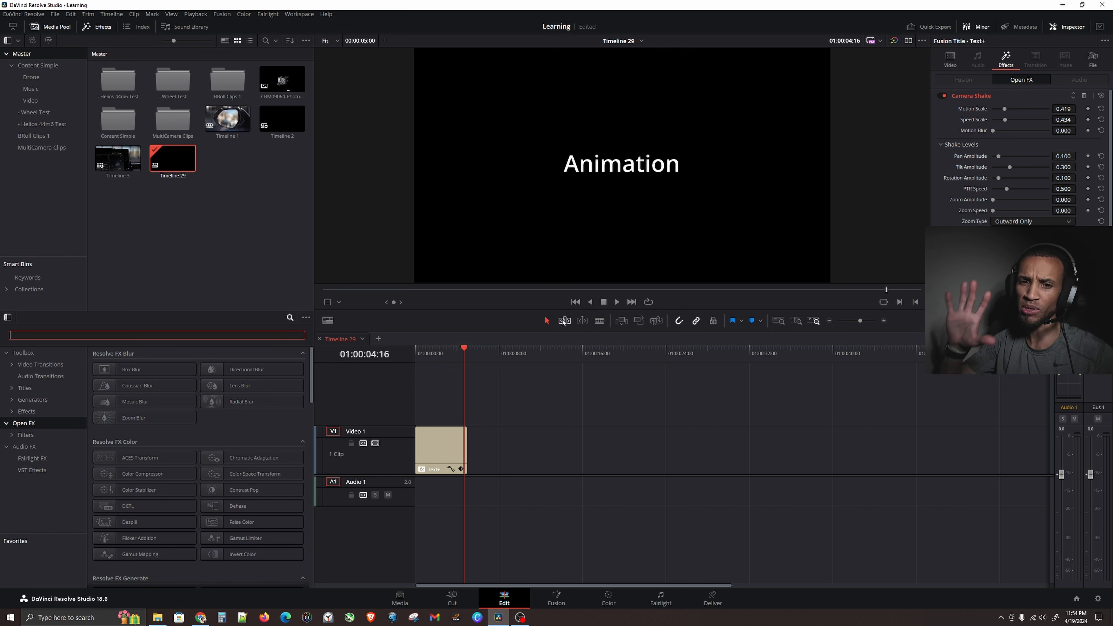
pyautogui.click(491, 389)
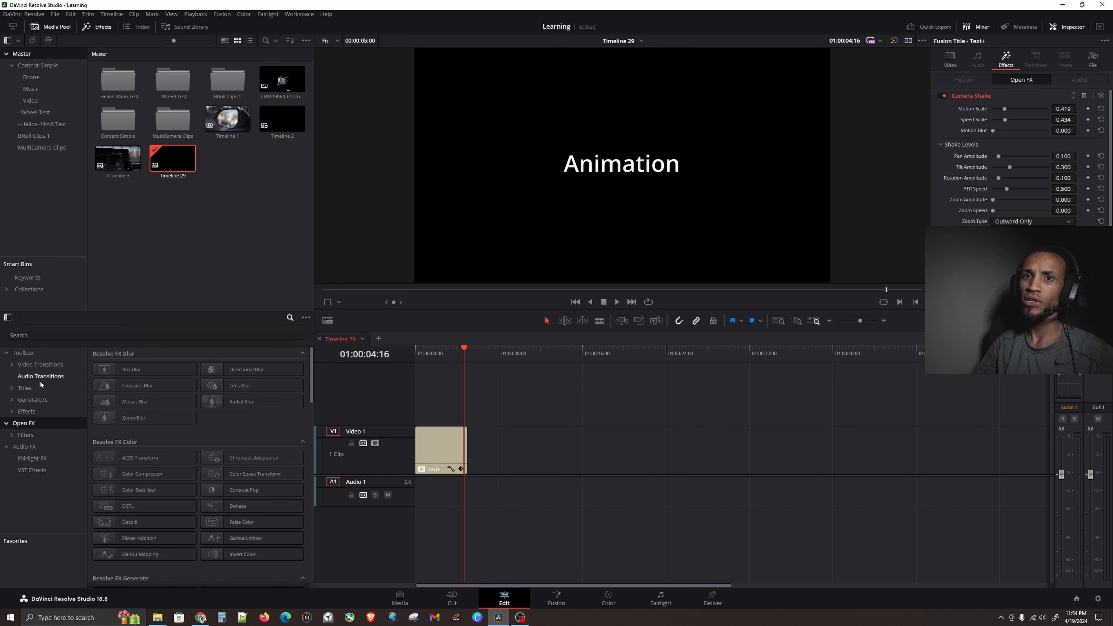
pyautogui.click(49, 366)
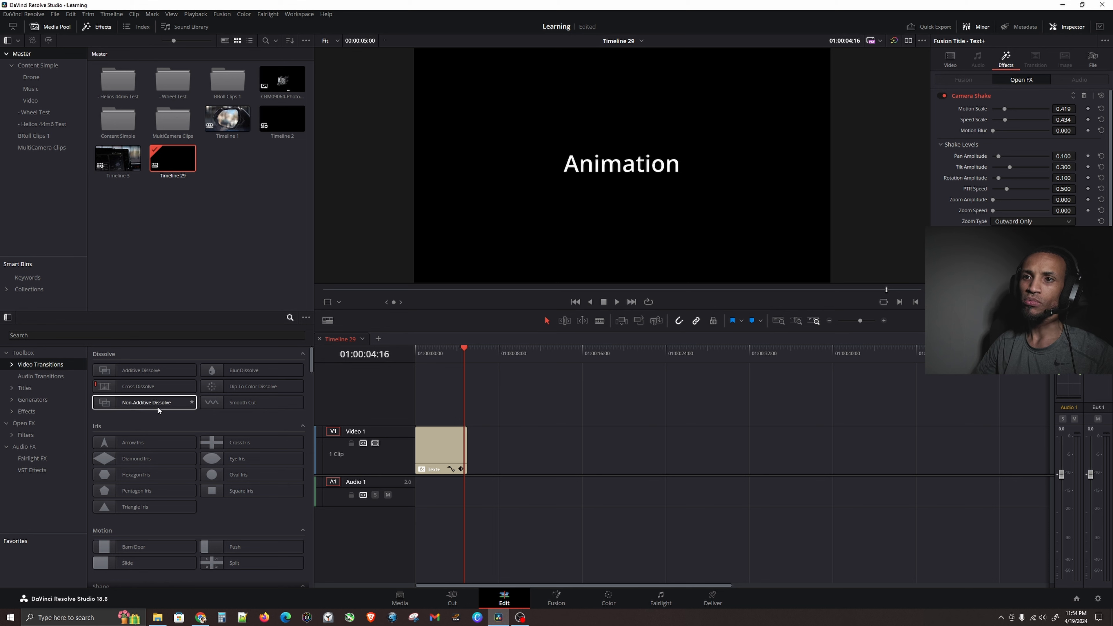
pyautogui.scroll(-2, 248, 416)
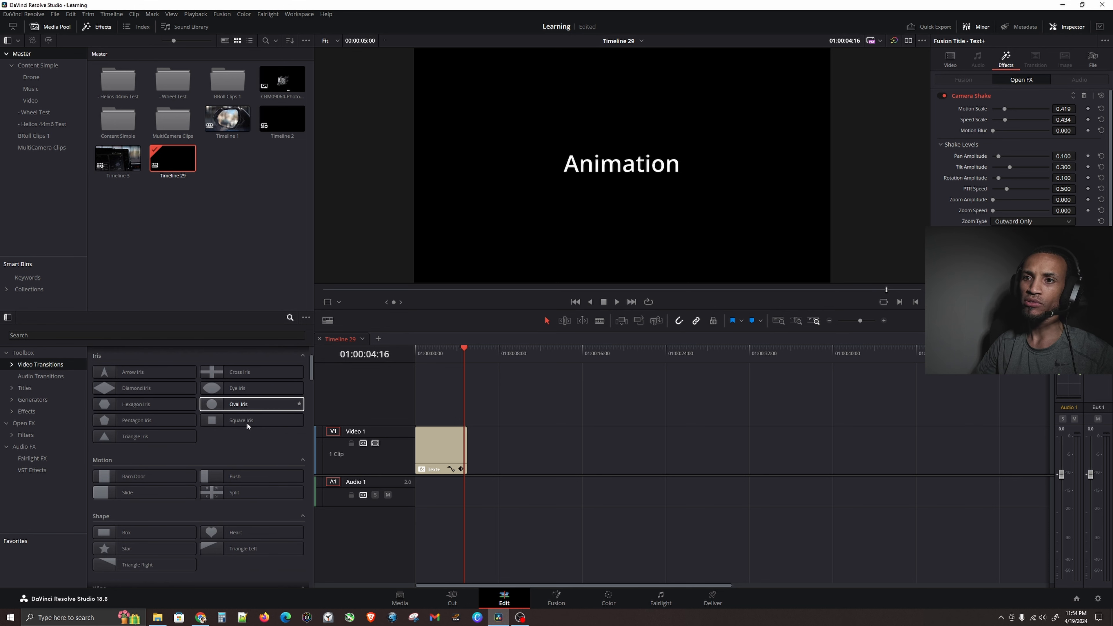
pyautogui.click(235, 477)
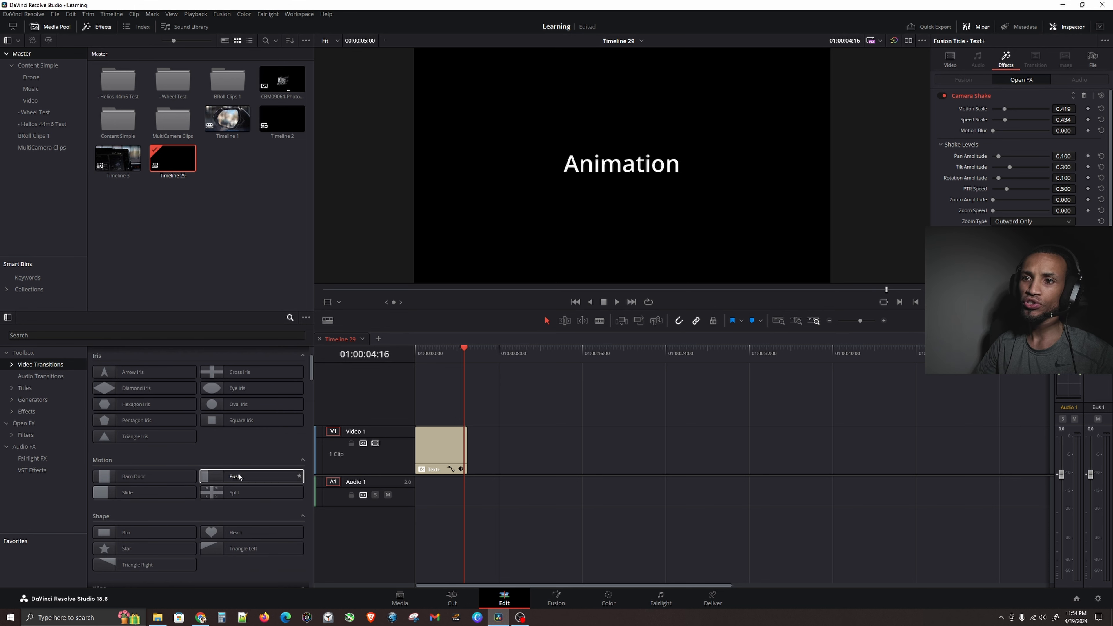
pyautogui.moveTo(236, 478); pyautogui.dragTo(428, 439)
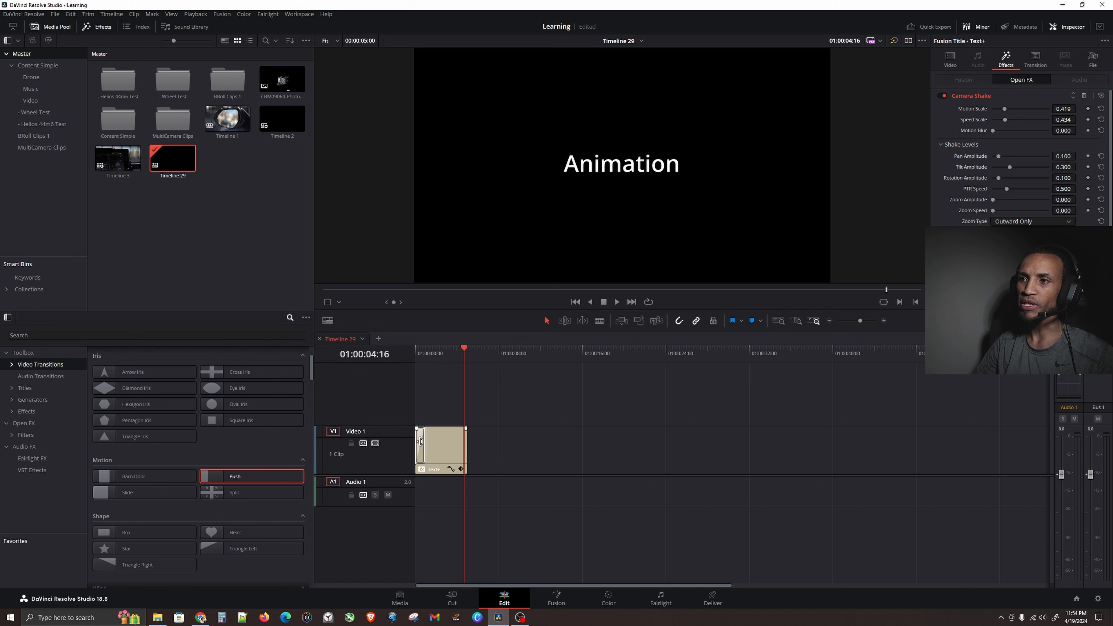
# Play the timeline from the start to preview the title's Push transition
pyautogui.moveTo(424, 364); pyautogui.dragTo(404, 359)
pyautogui.press('space')
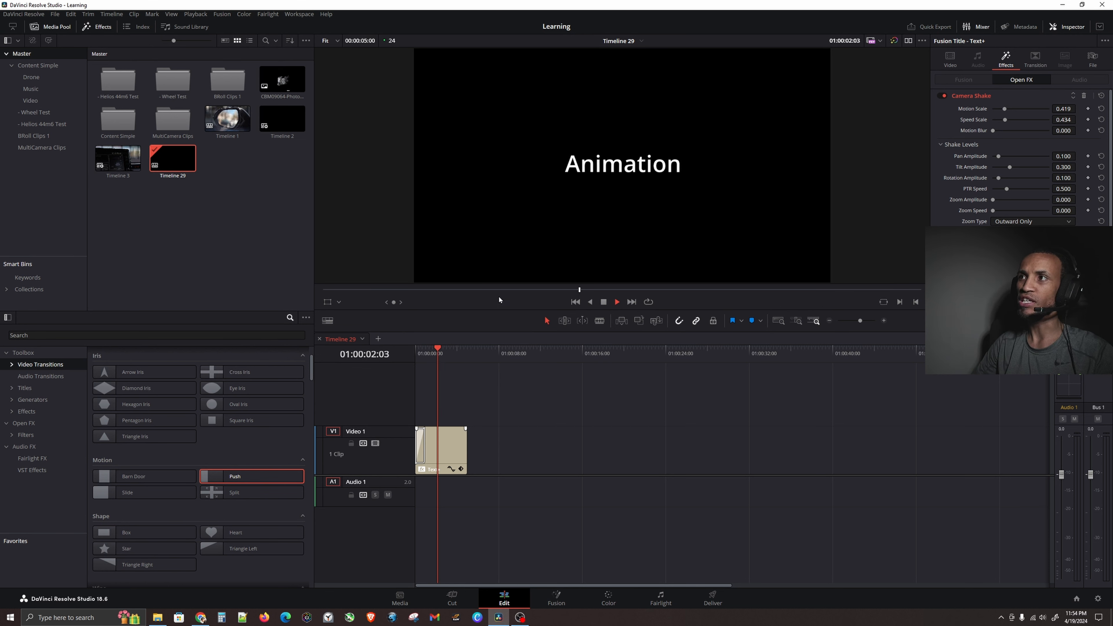
pyautogui.press('space')
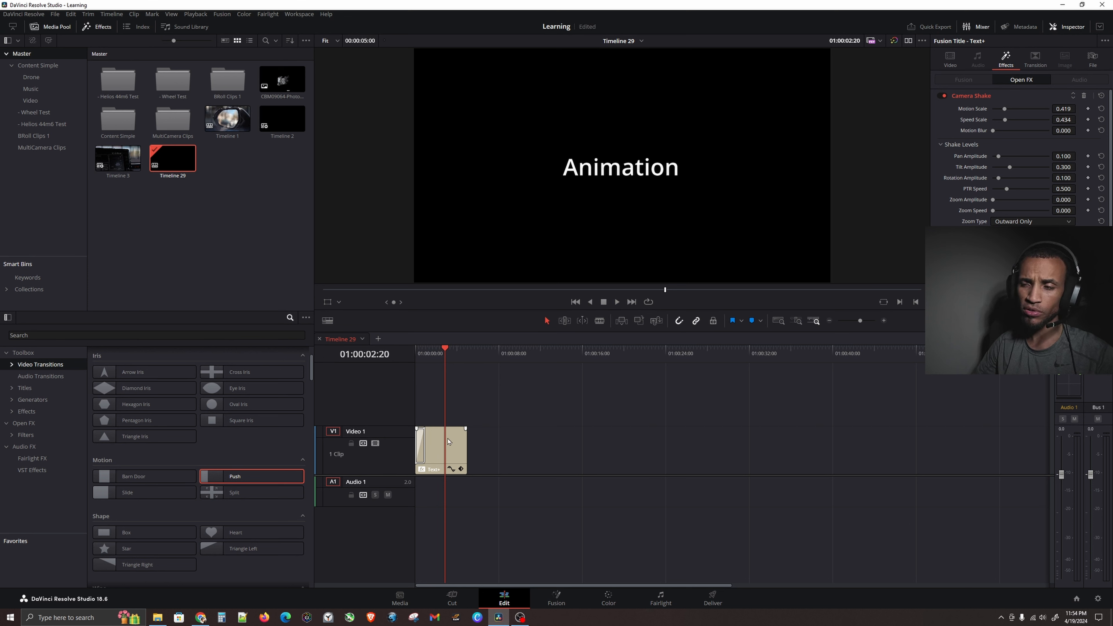
# Set the Ease of the Push transition at the start of the title clip to In & Out
pyautogui.click(423, 447)
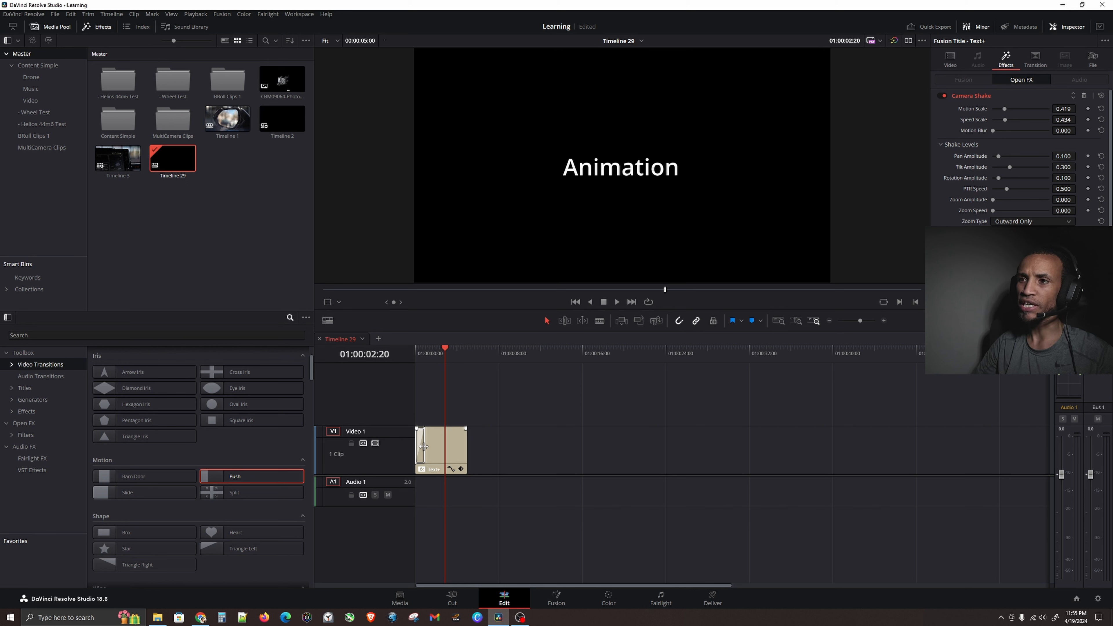
pyautogui.click(423, 447)
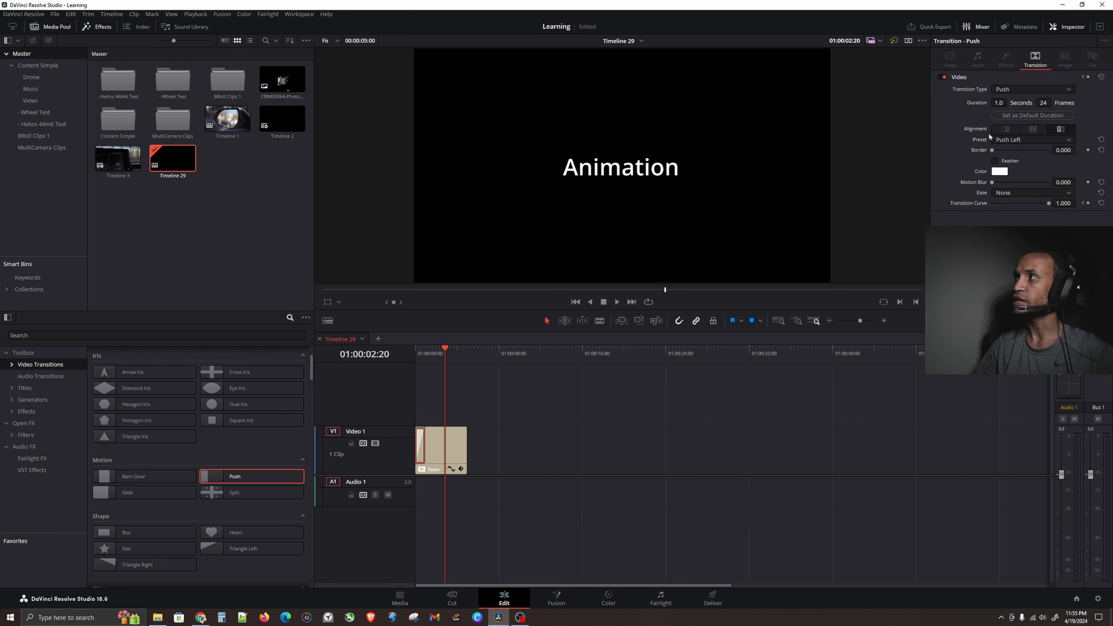
pyautogui.press('ctrl')
pyautogui.press('ctrl')
pyautogui.click(1022, 116)
pyautogui.press('ctrl')
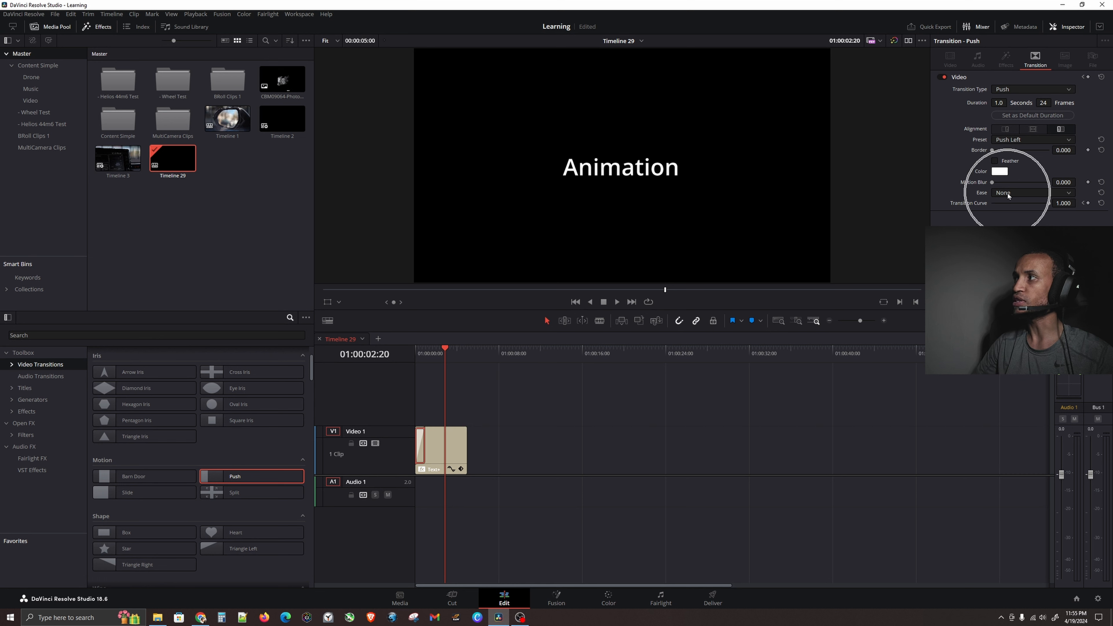
pyautogui.click(1008, 196)
pyautogui.press('ctrl')
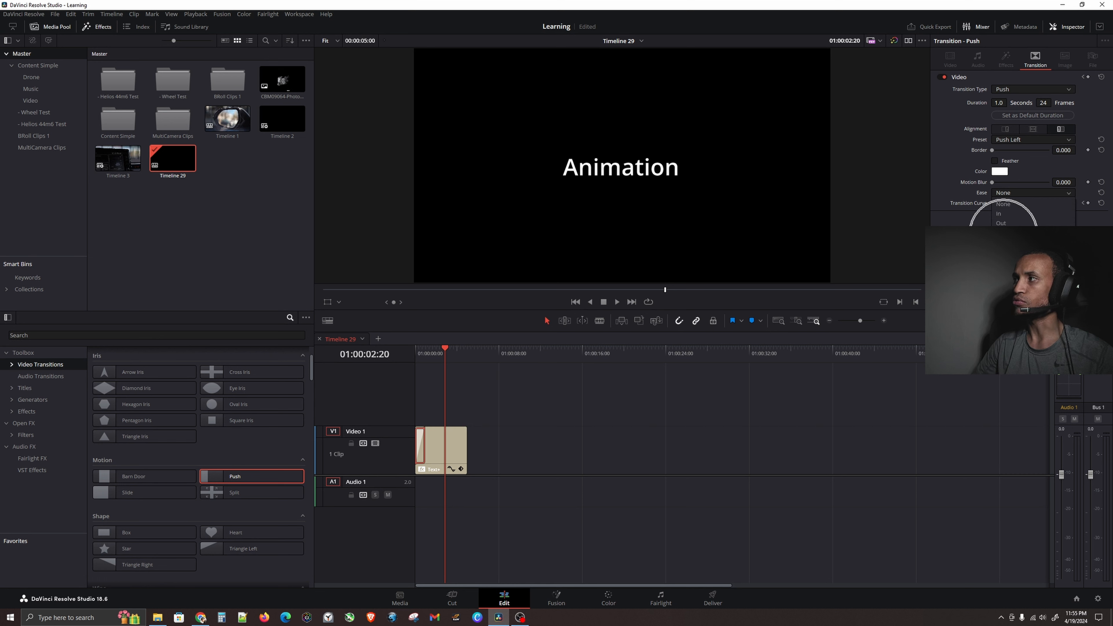
pyautogui.press('ctrl')
pyautogui.click(1003, 233)
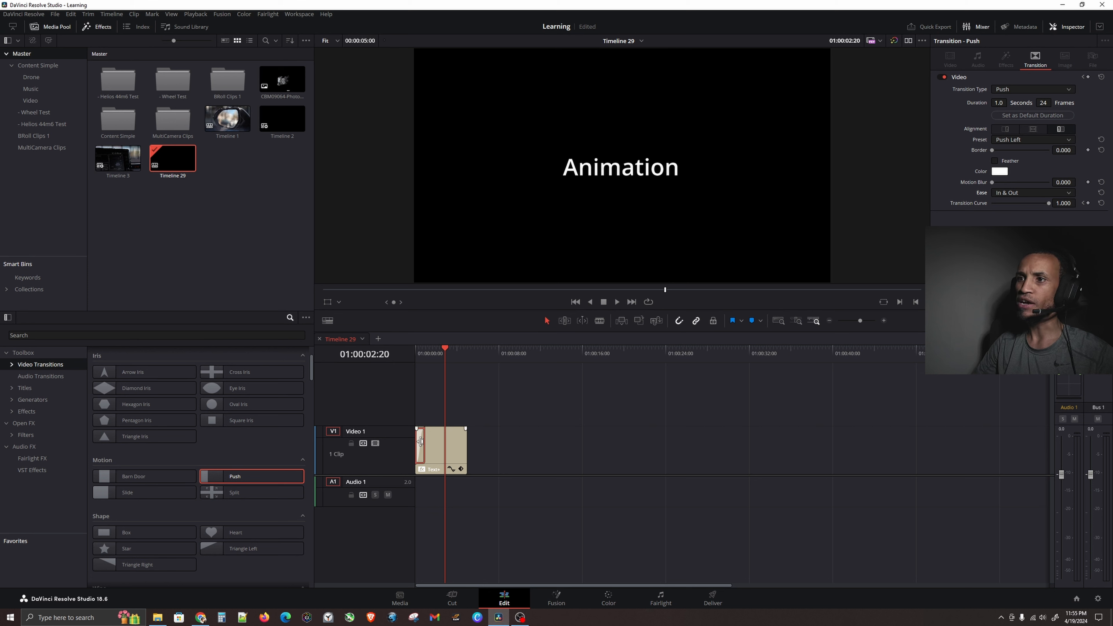
# Return the playhead to the start of the timeline and examine the Push transition's easing curve on the title clip
pyautogui.scroll(10, 421, 442)
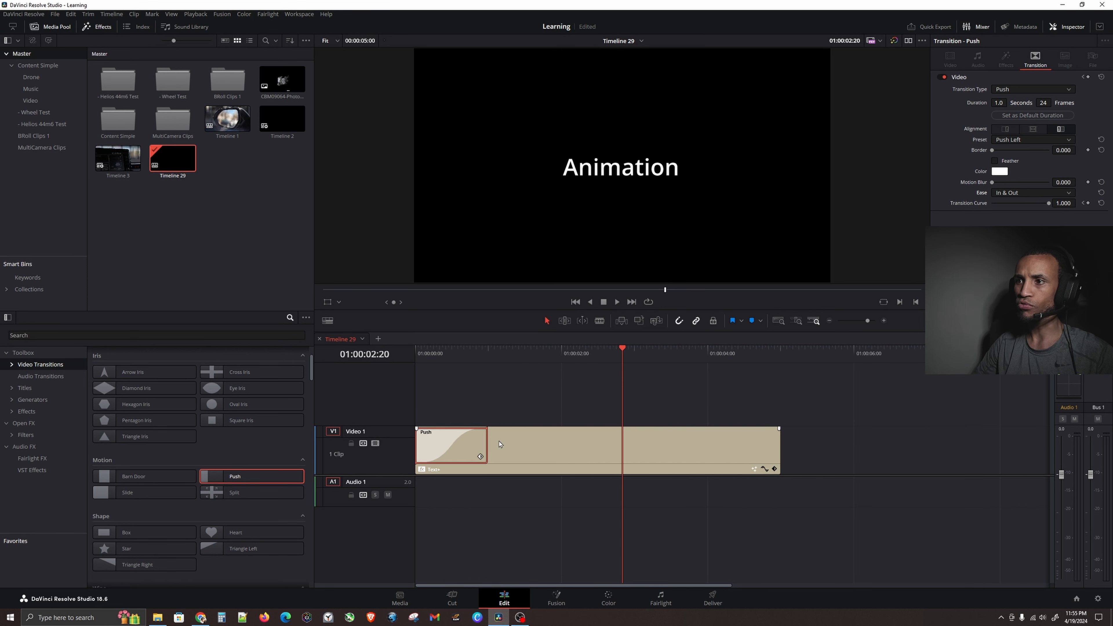
pyautogui.scroll(2, 499, 444)
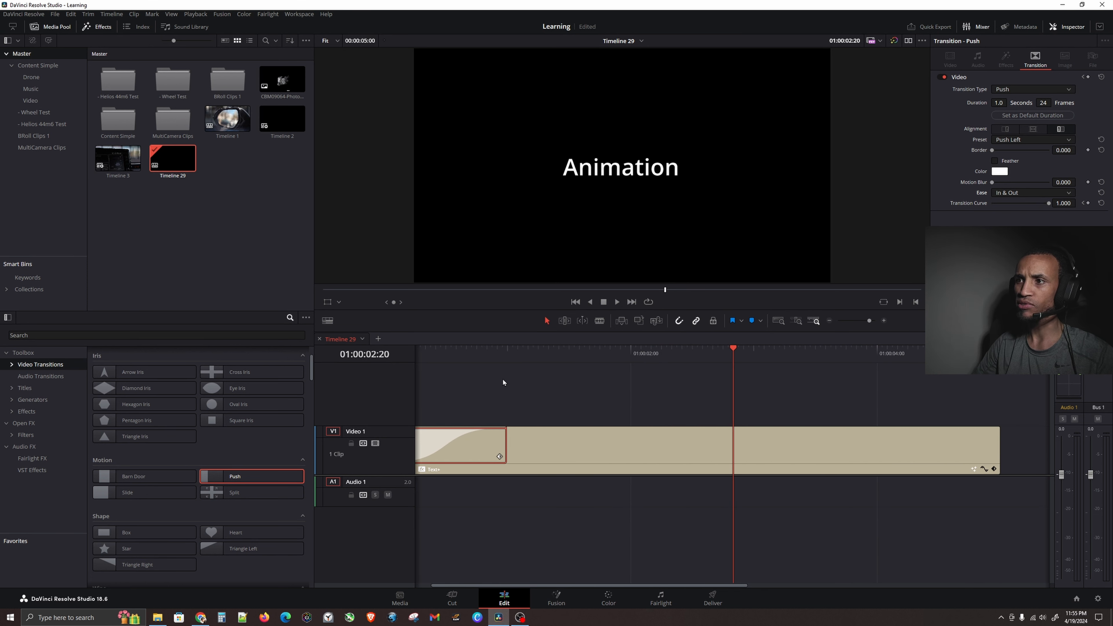
pyautogui.hscroll(-1, 505, 381)
pyautogui.moveTo(480, 355); pyautogui.dragTo(407, 368)
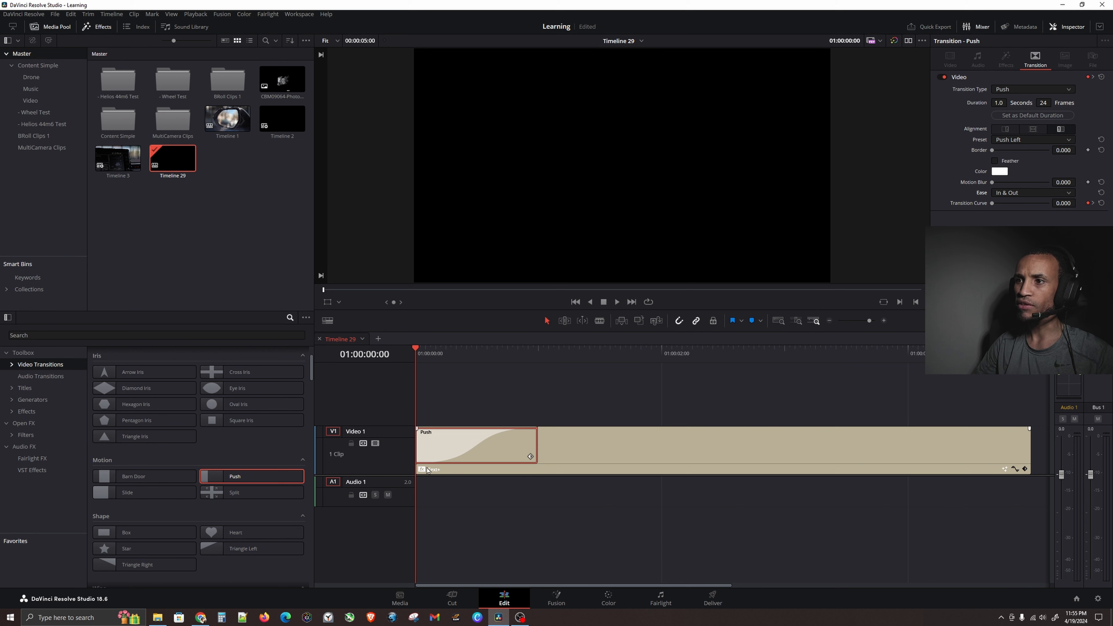
pyautogui.click(447, 458)
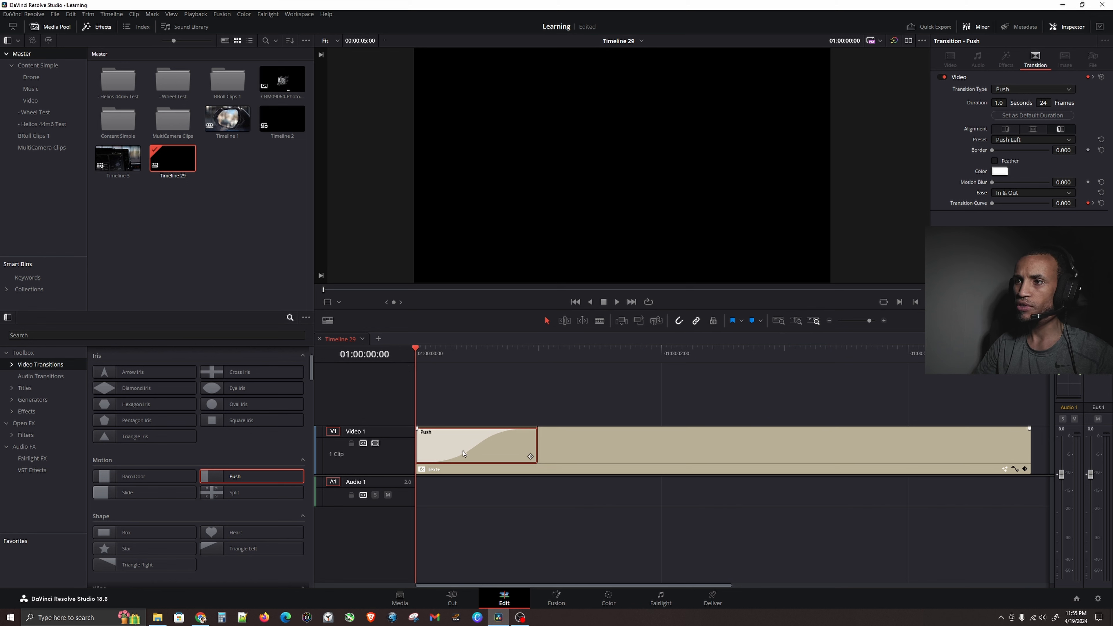
# Switch the Push transition's Ease to None and back to In & Out for comparison, and play the eased transition
pyautogui.click(1036, 194)
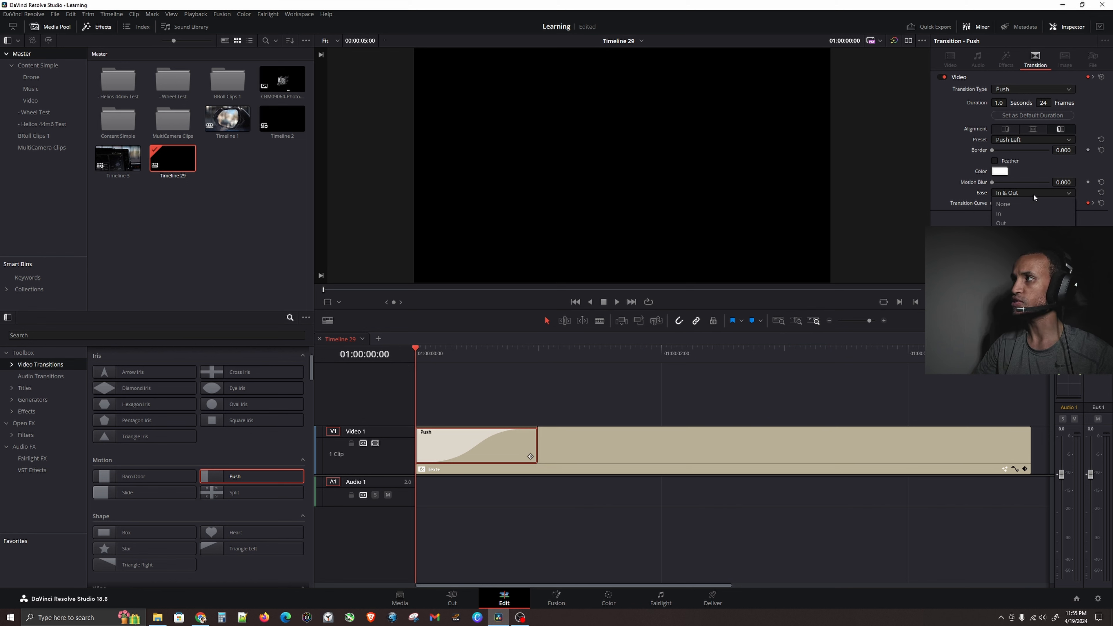
pyautogui.click(1013, 207)
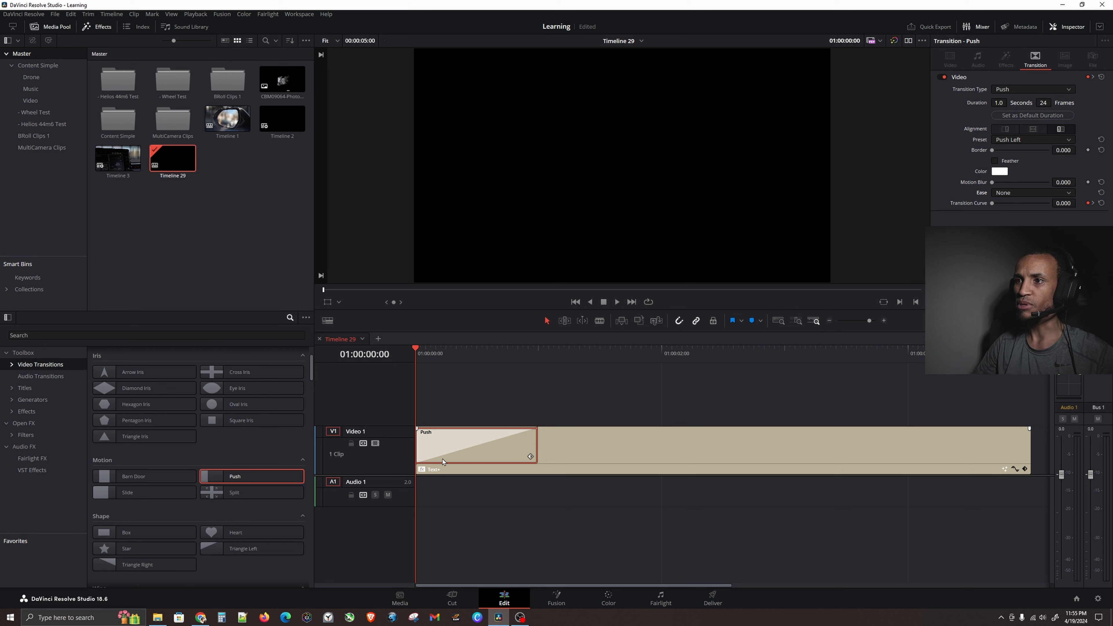
pyautogui.click(1026, 196)
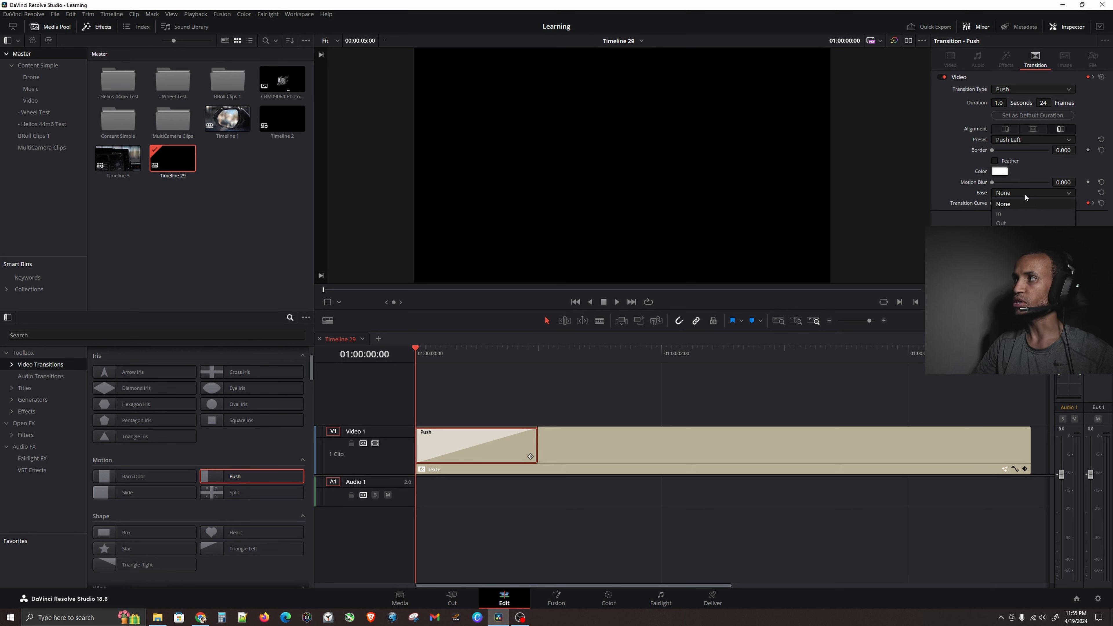
pyautogui.click(1023, 235)
pyautogui.press('space')
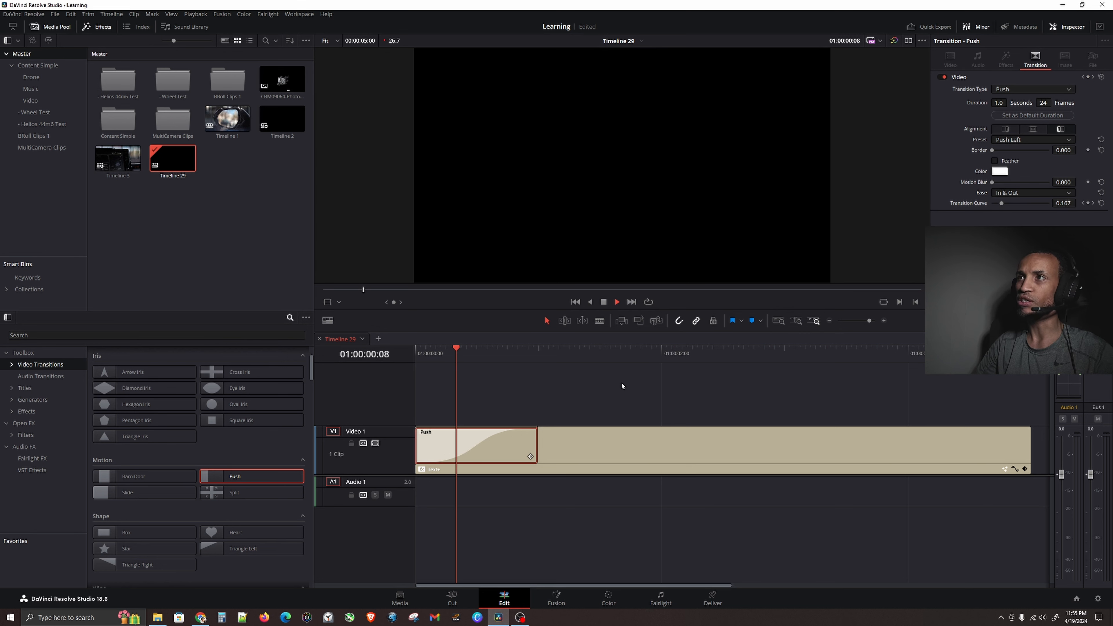
pyautogui.press('space')
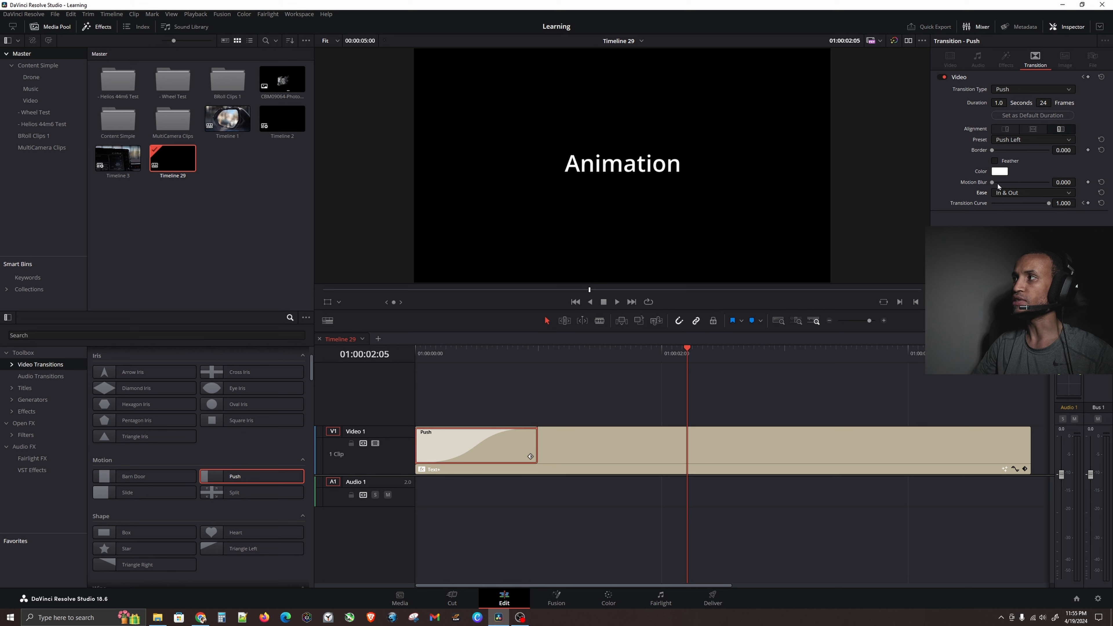
# Raise the Push transition's Motion Blur to about 0.183 and play the title from its start
pyautogui.moveTo(998, 186); pyautogui.dragTo(1003, 184)
pyautogui.click(428, 350)
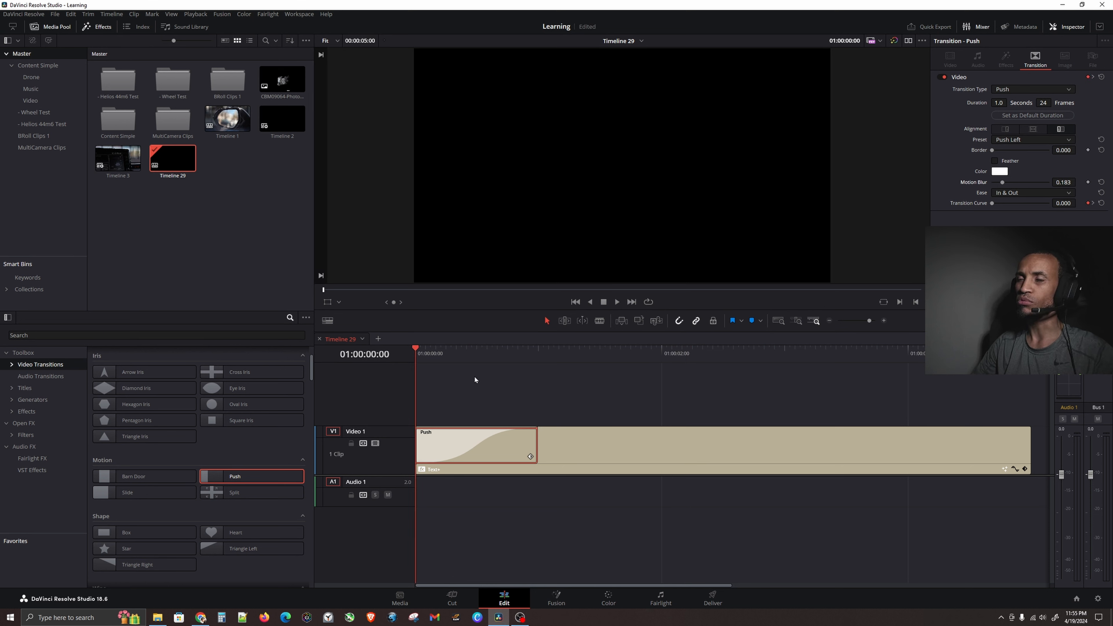
pyautogui.press('space')
pyautogui.press('space')
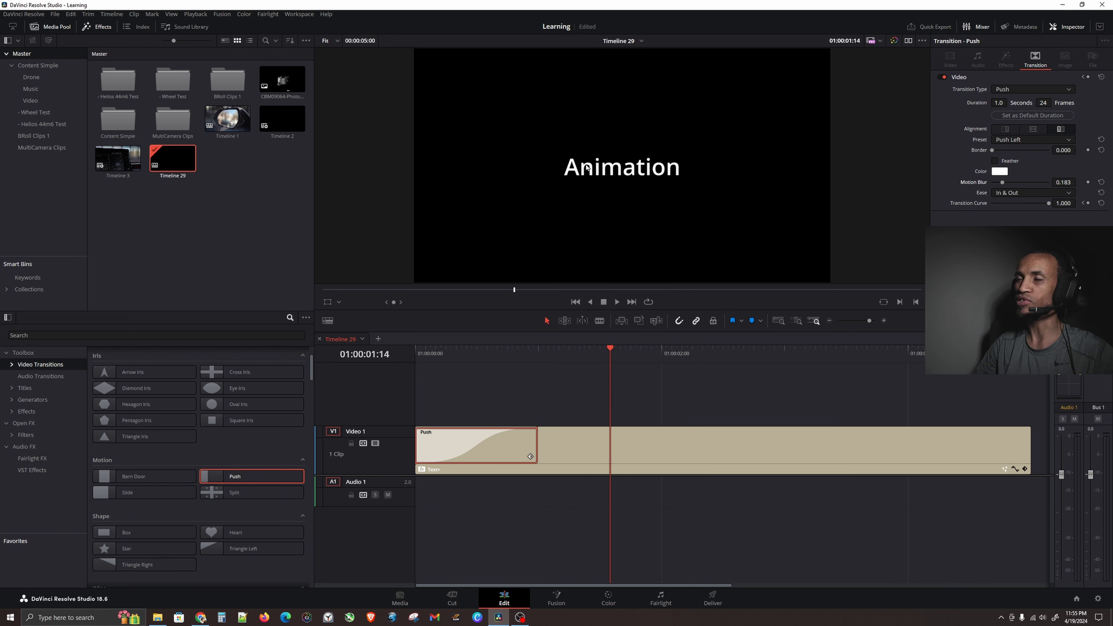
# Advance frame by frame from the middle of the Push transition to examine the motion blur on the text
pyautogui.click(481, 357)
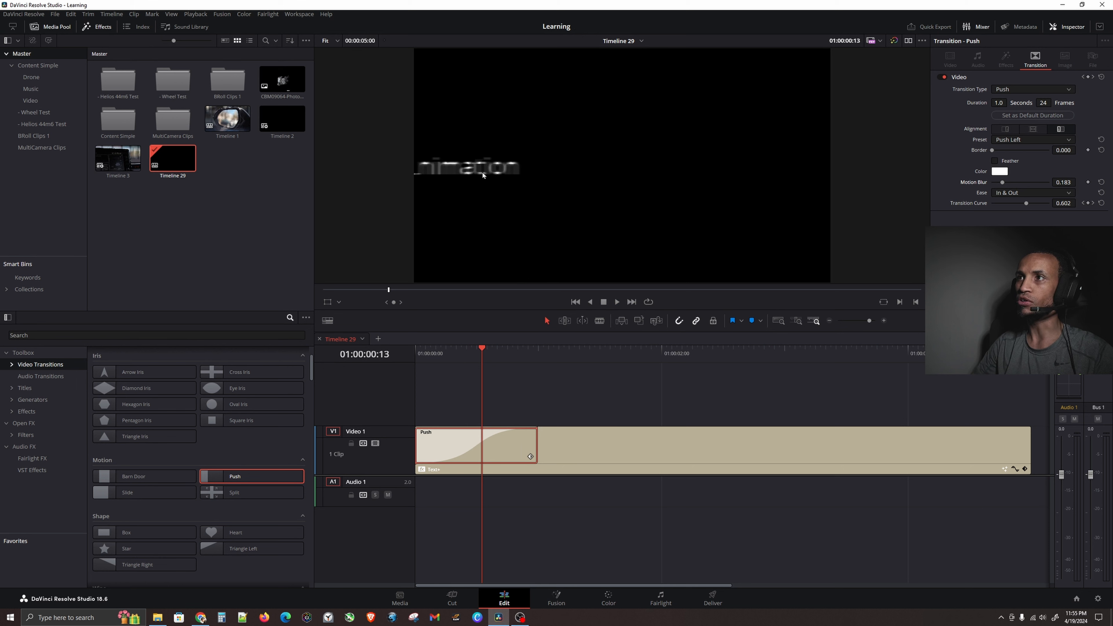
pyautogui.press('Right')
pyautogui.press('Right')
pyautogui.press('Right')
pyautogui.press('Right')
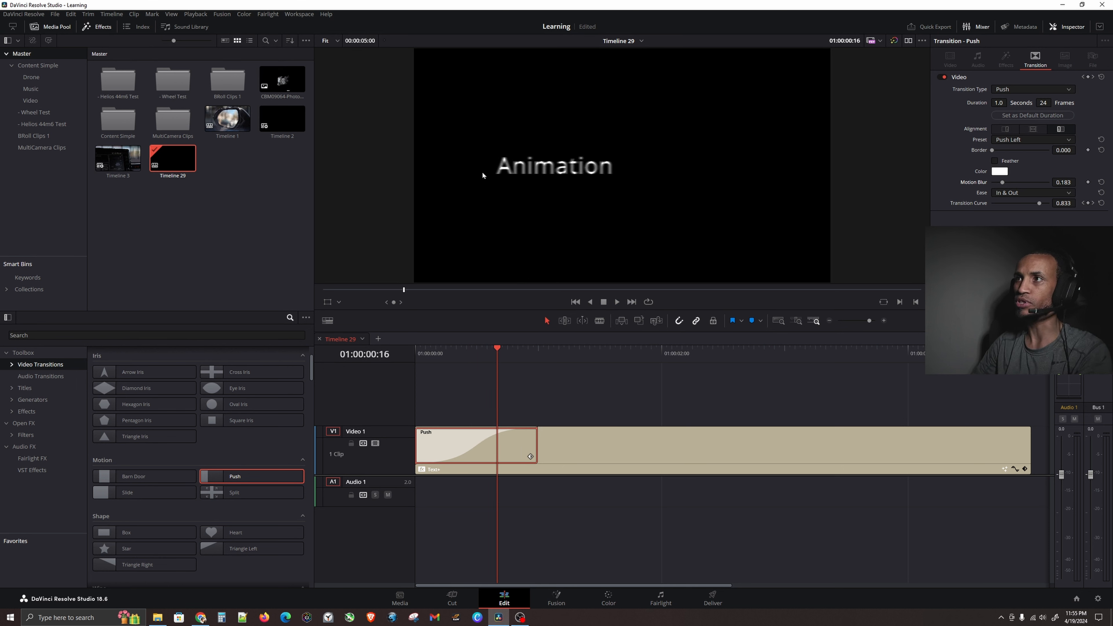
pyautogui.press('Right')
pyautogui.press('Right')
pyautogui.press('Right')
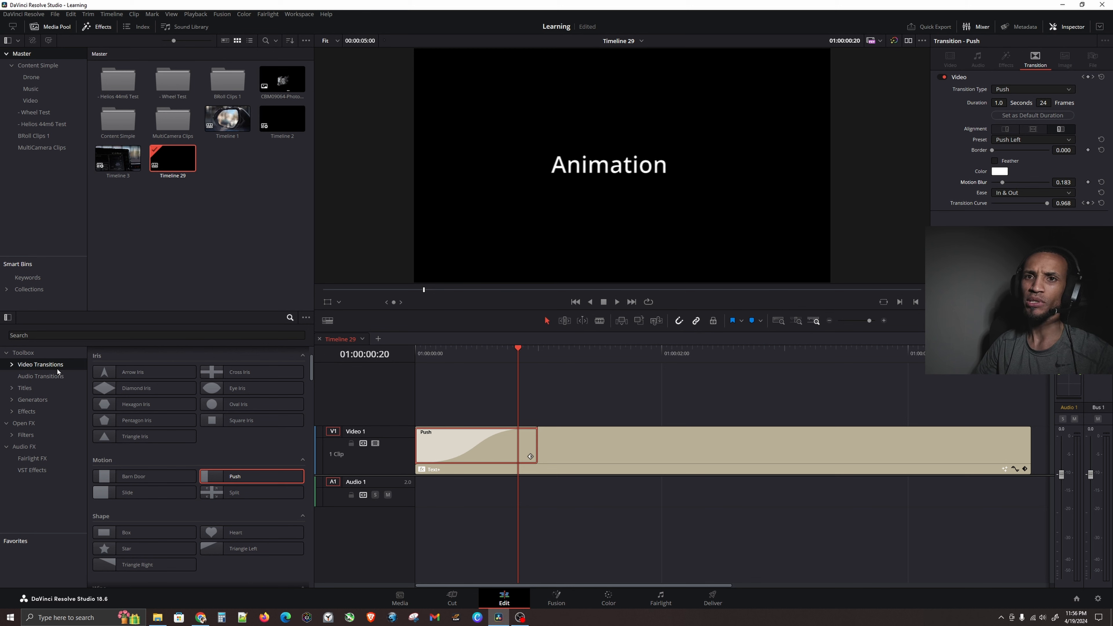
# Find the Digital Glitch Fusion effect in the effects library and apply it to the title clip
pyautogui.click(34, 403)
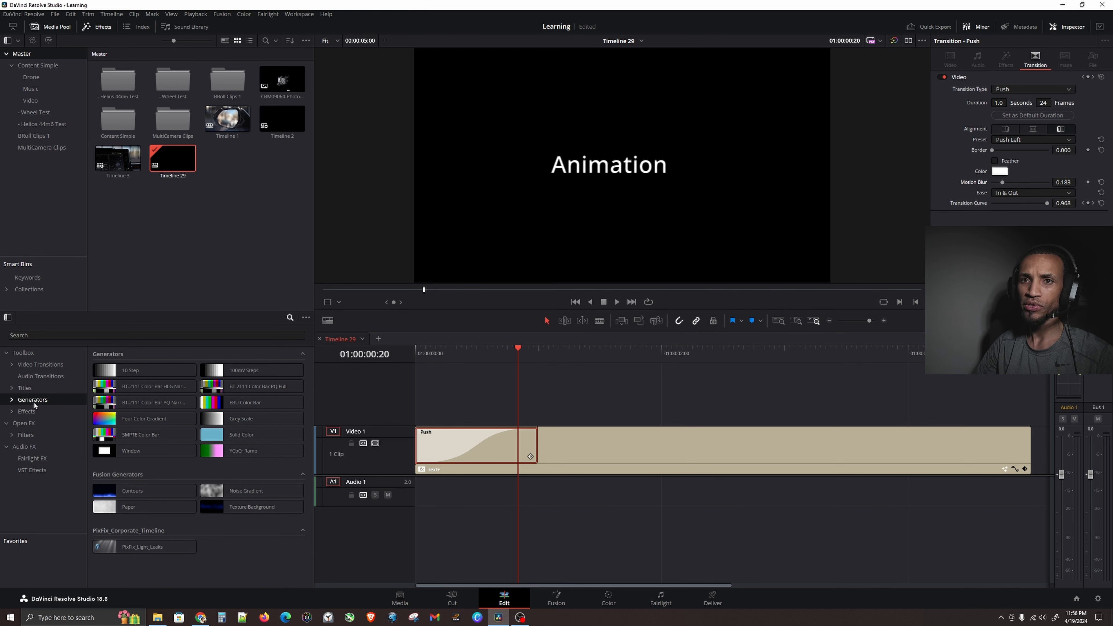
pyautogui.click(28, 411)
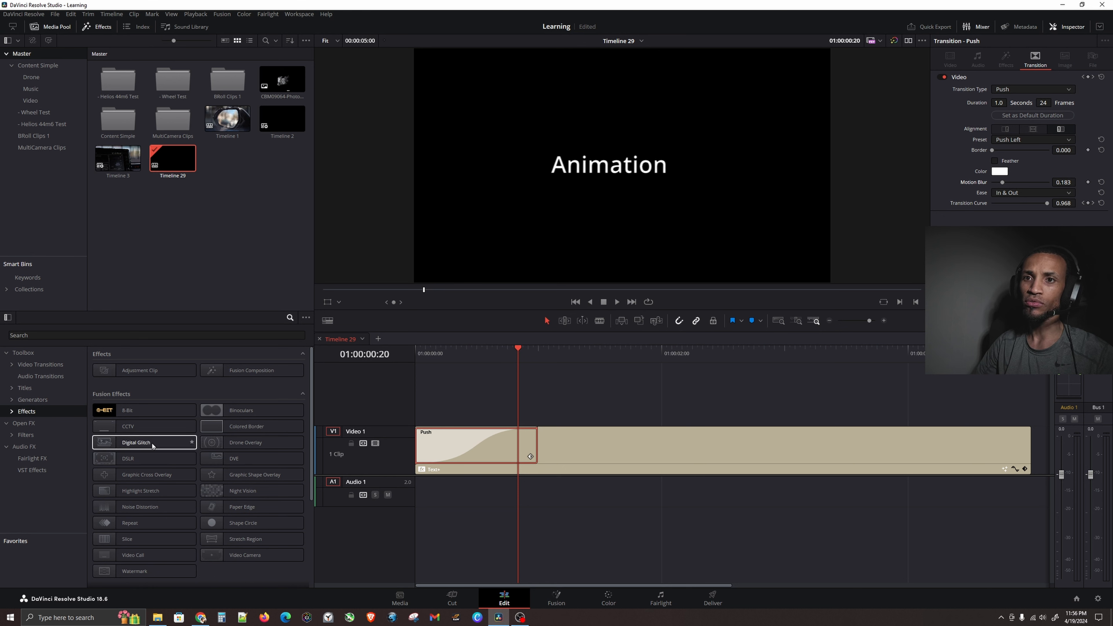
pyautogui.moveTo(152, 446); pyautogui.dragTo(612, 459)
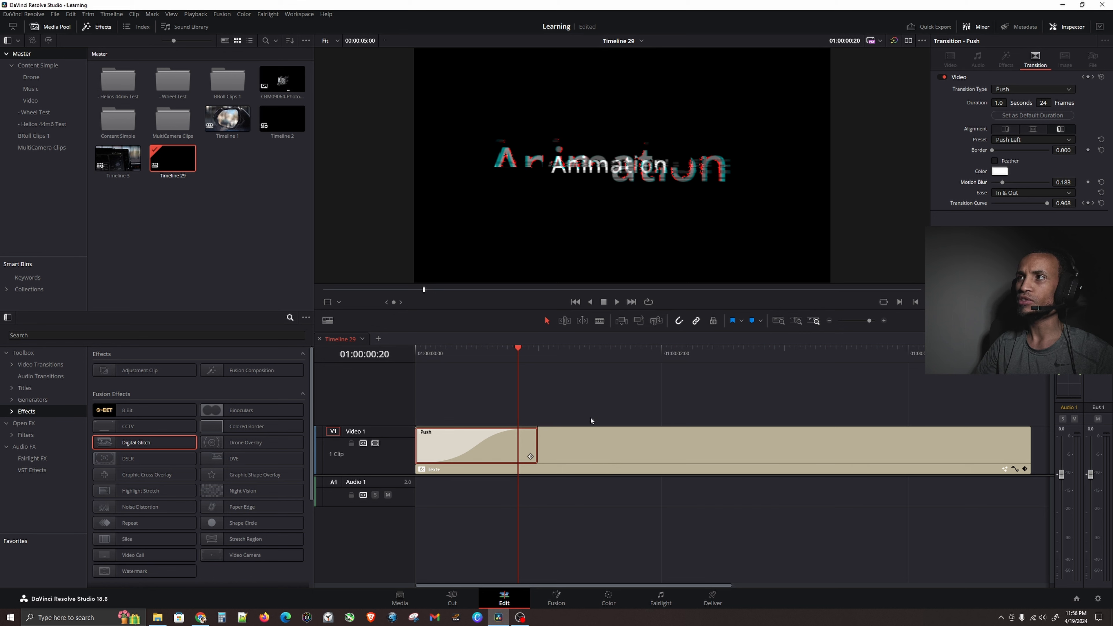
# Play the timeline from the start to preview the Digital Glitch effect on the title
pyautogui.press('ctrl')
pyautogui.press('ctrl')
pyautogui.press('ctrl')
pyautogui.press('ctrl')
pyautogui.moveTo(433, 356); pyautogui.dragTo(414, 356)
pyautogui.press('space')
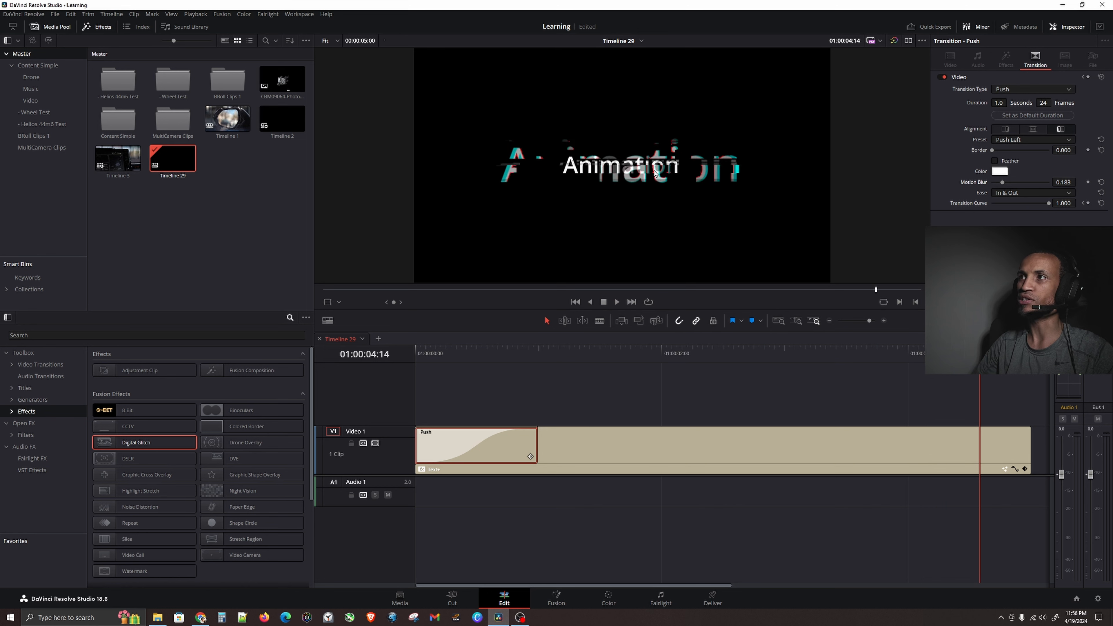
pyautogui.press('space')
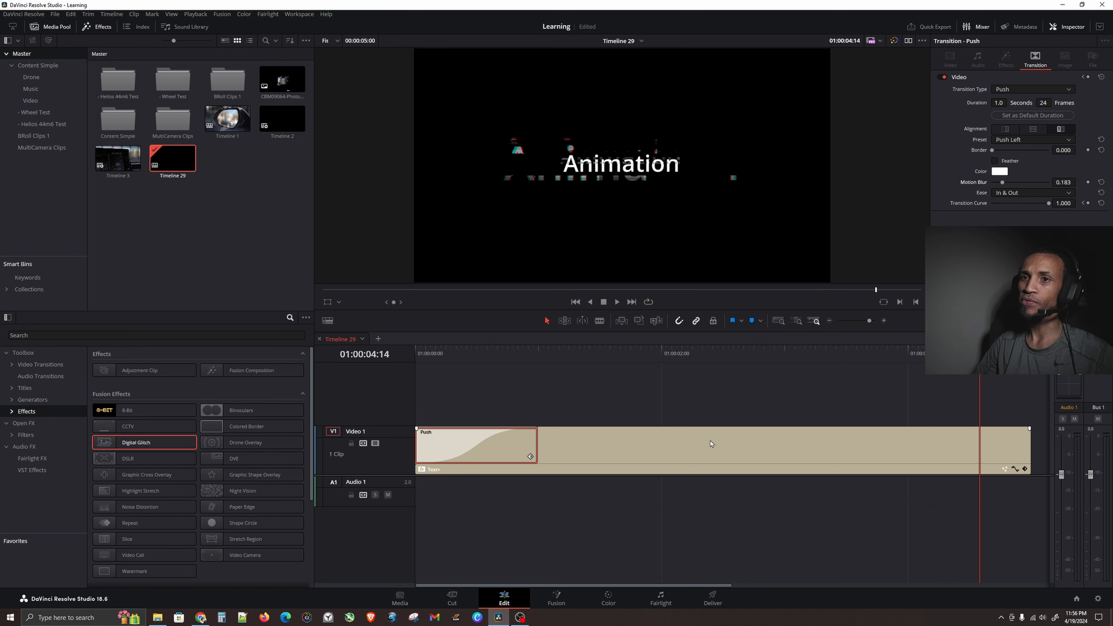
# Show the title clip's Digital Glitch settings among its Fusion effects and open that effect in the Fusion page
pyautogui.click(675, 440)
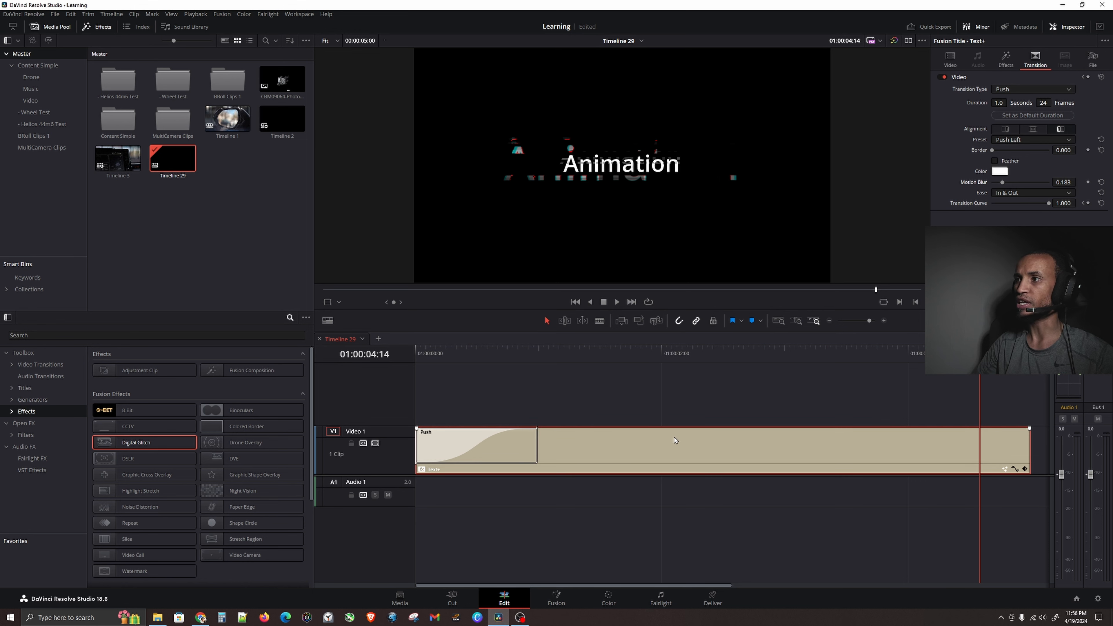
pyautogui.press('ctrl')
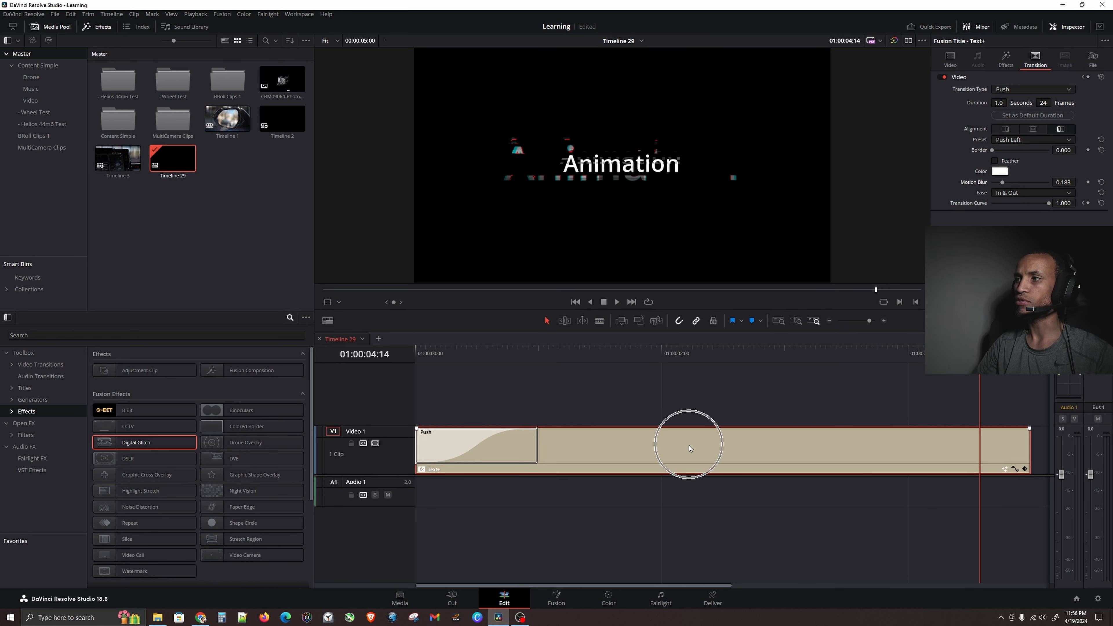
pyautogui.press('ctrl')
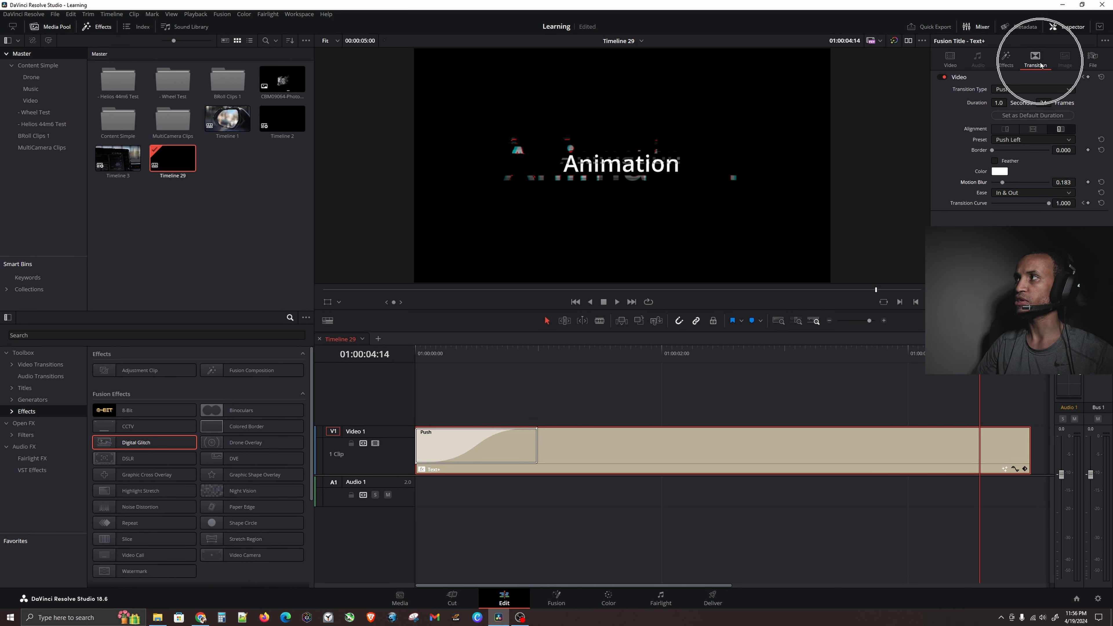
pyautogui.press('ctrl')
pyautogui.click(1005, 63)
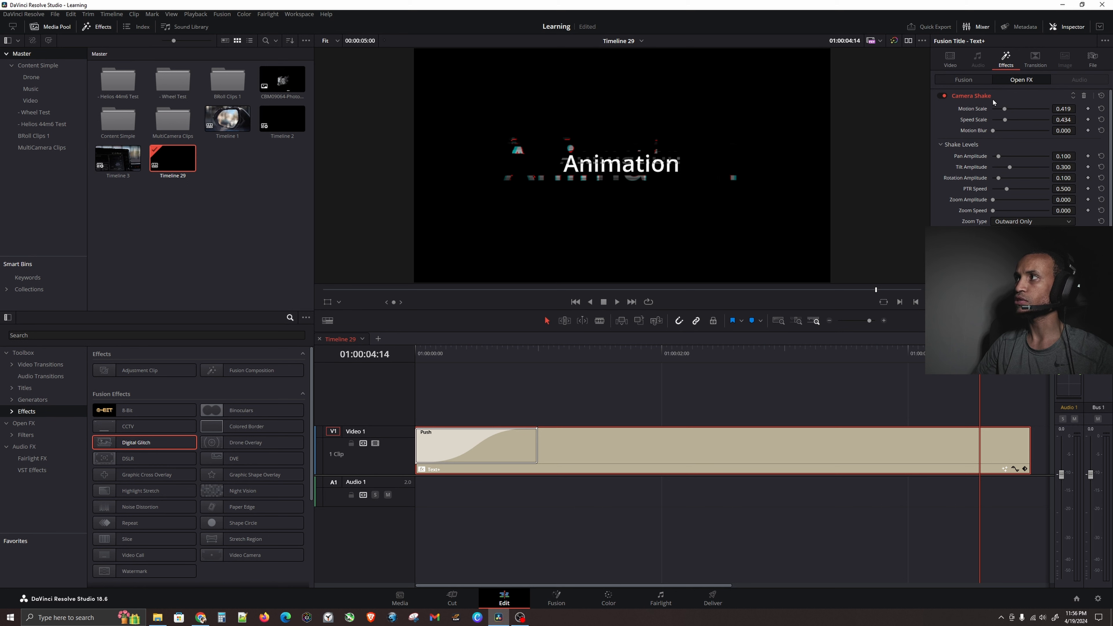
pyautogui.press('ctrl')
pyautogui.click(1000, 97)
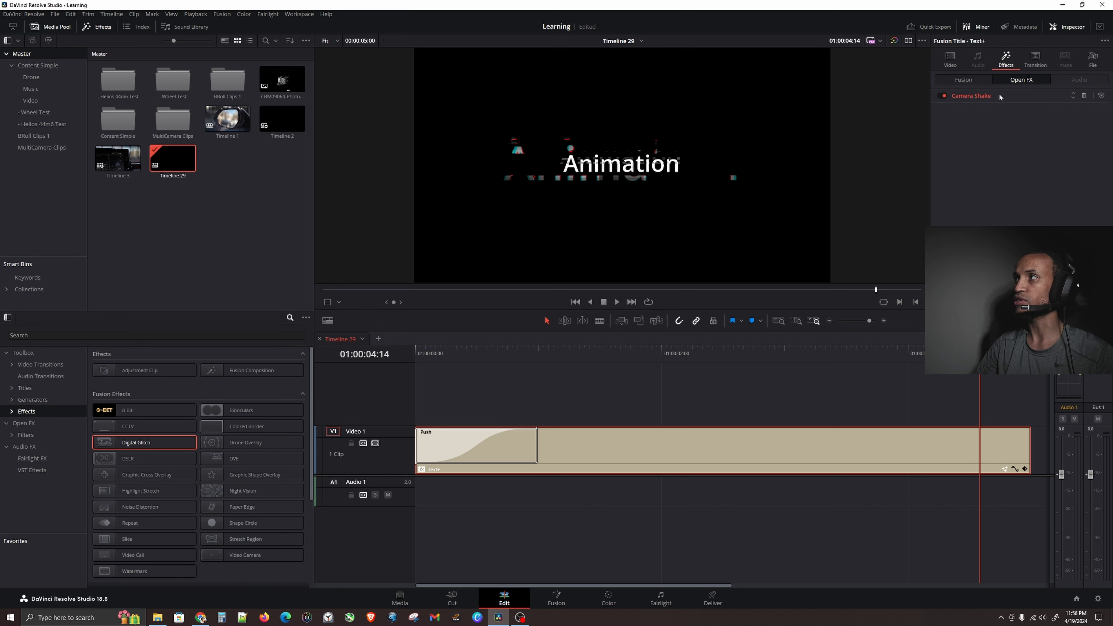
pyautogui.click(980, 83)
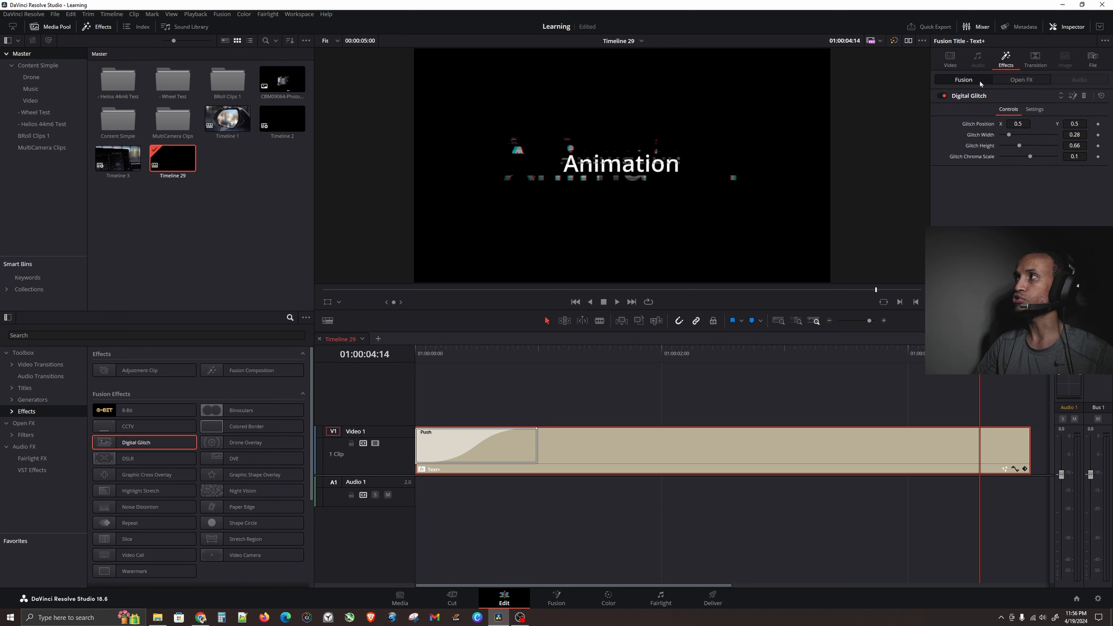
pyautogui.click(1072, 96)
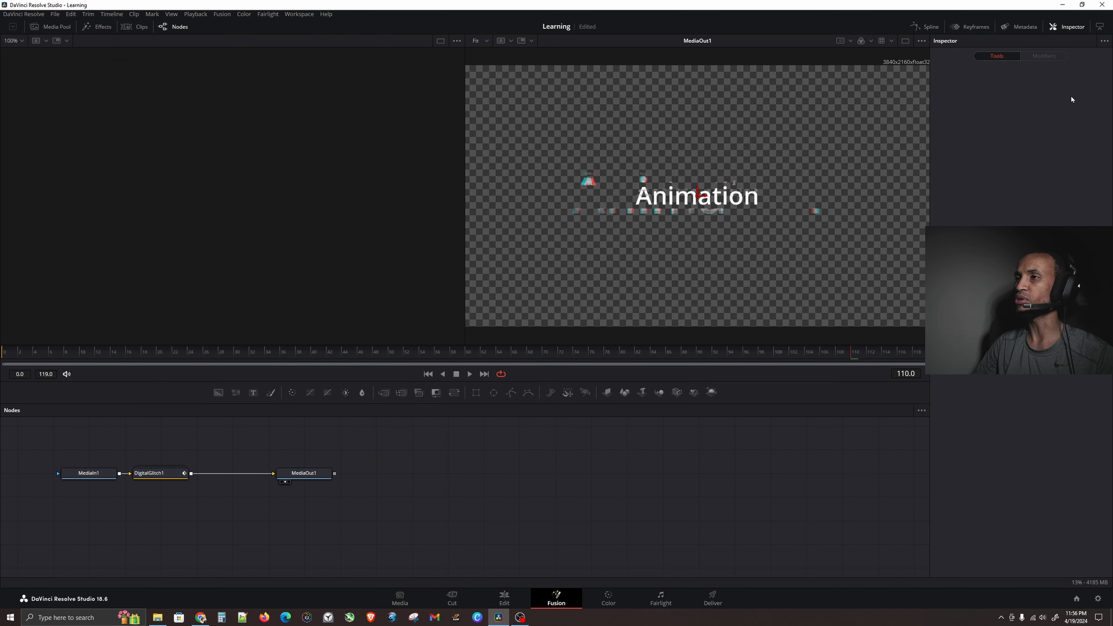
# Expand the DigitalGlitch1 group and examine the node network inside it
pyautogui.doubleClick(158, 474)
pyautogui.moveTo(186, 498); pyautogui.dragTo(377, 461)
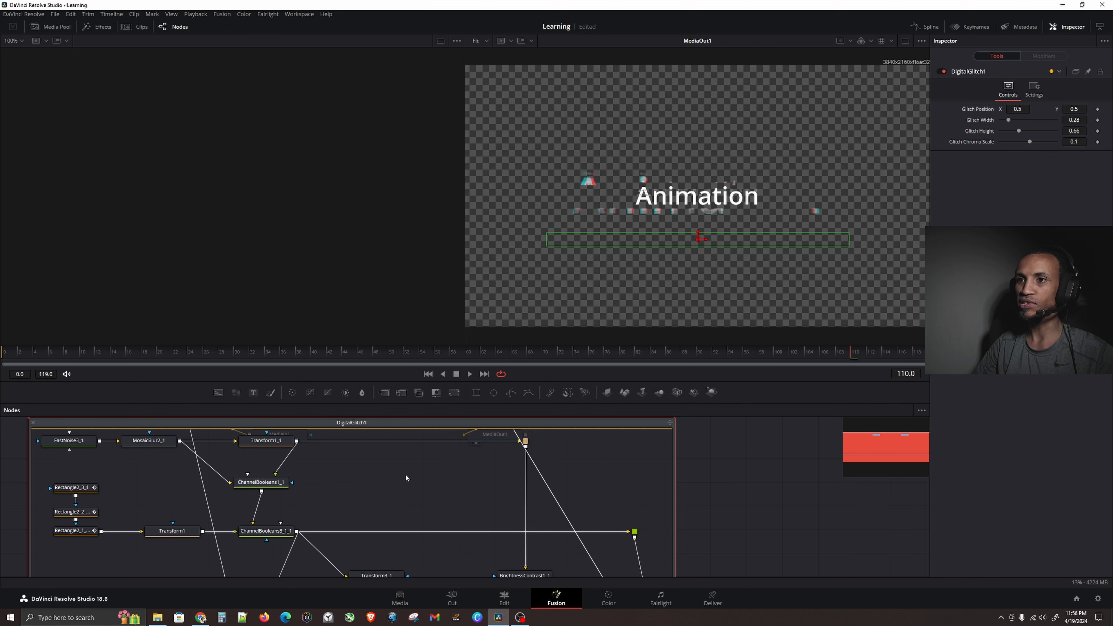
pyautogui.scroll(-2, 406, 476)
pyautogui.moveTo(421, 505); pyautogui.dragTo(464, 480)
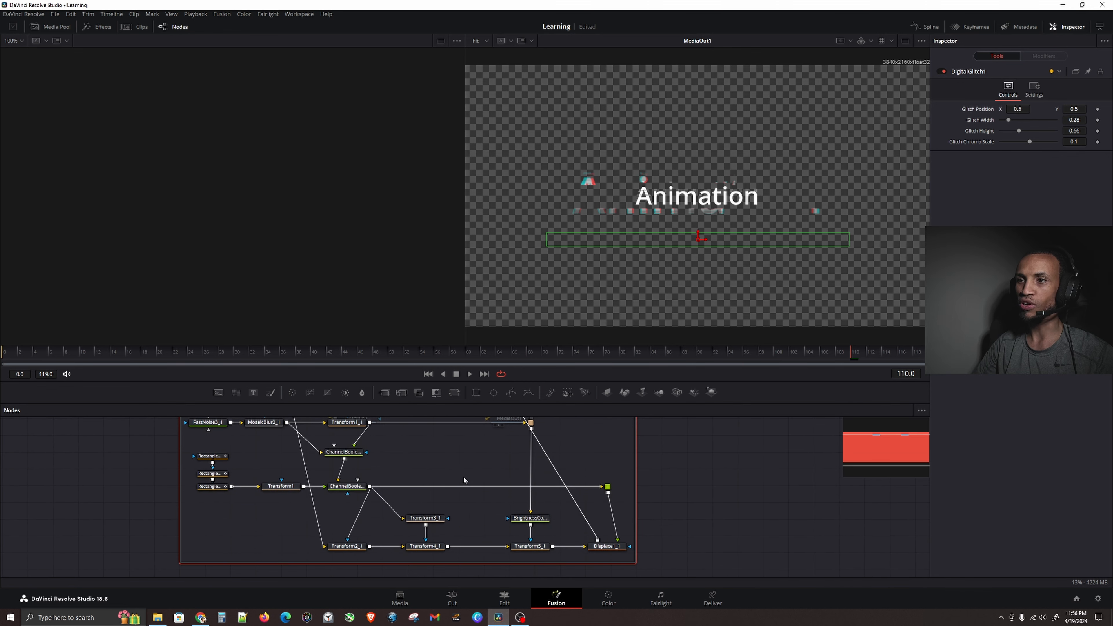
pyautogui.scroll(-3, 464, 480)
pyautogui.scroll(2, 465, 480)
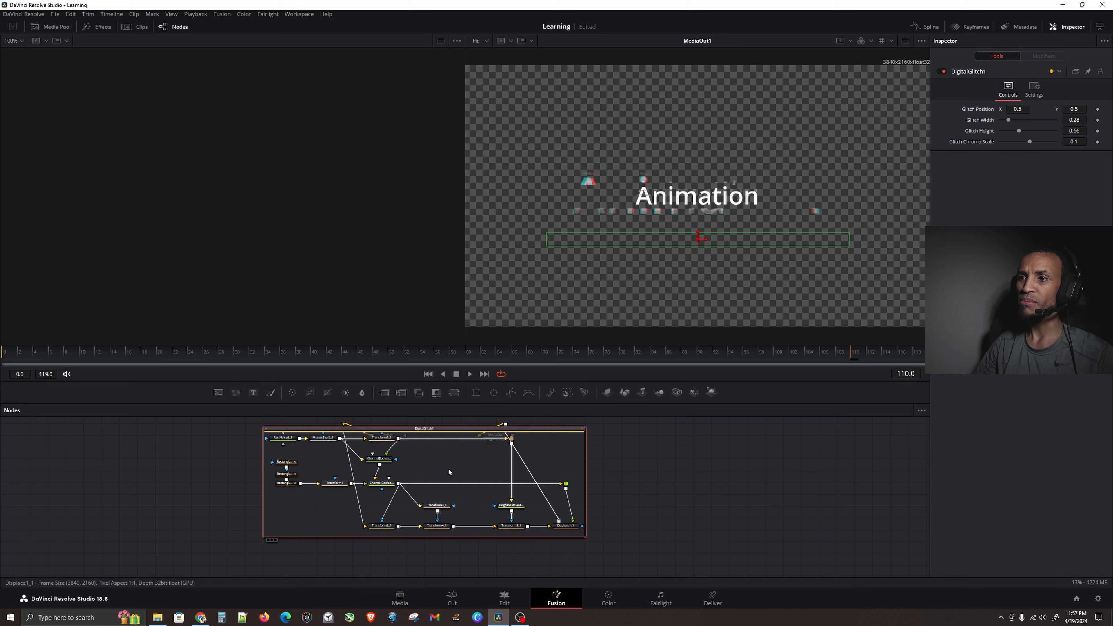
pyautogui.scroll(2, 384, 471)
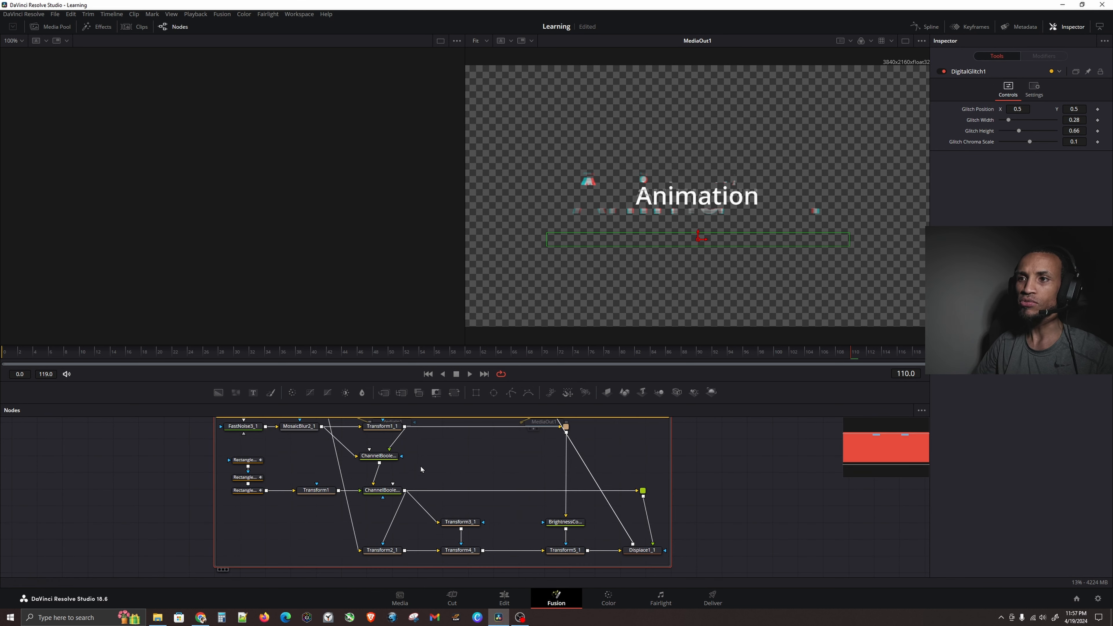
# Examine the MosaicBlur2_1 and Displace1_1 nodes inside the Digital Glitch group
pyautogui.moveTo(430, 450); pyautogui.dragTo(483, 457)
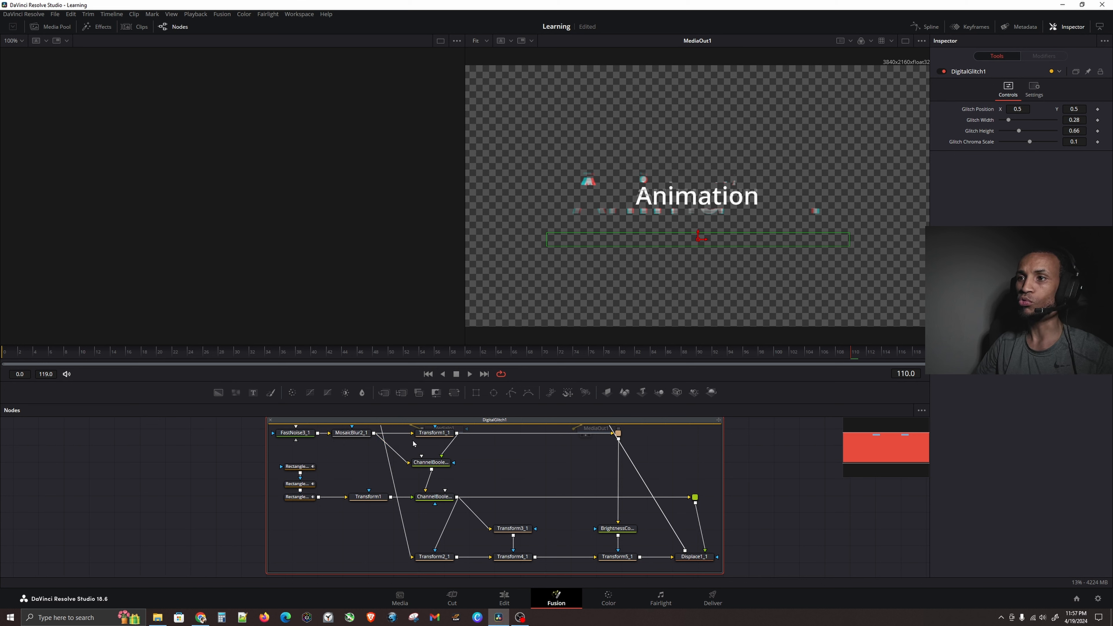
pyautogui.click(353, 434)
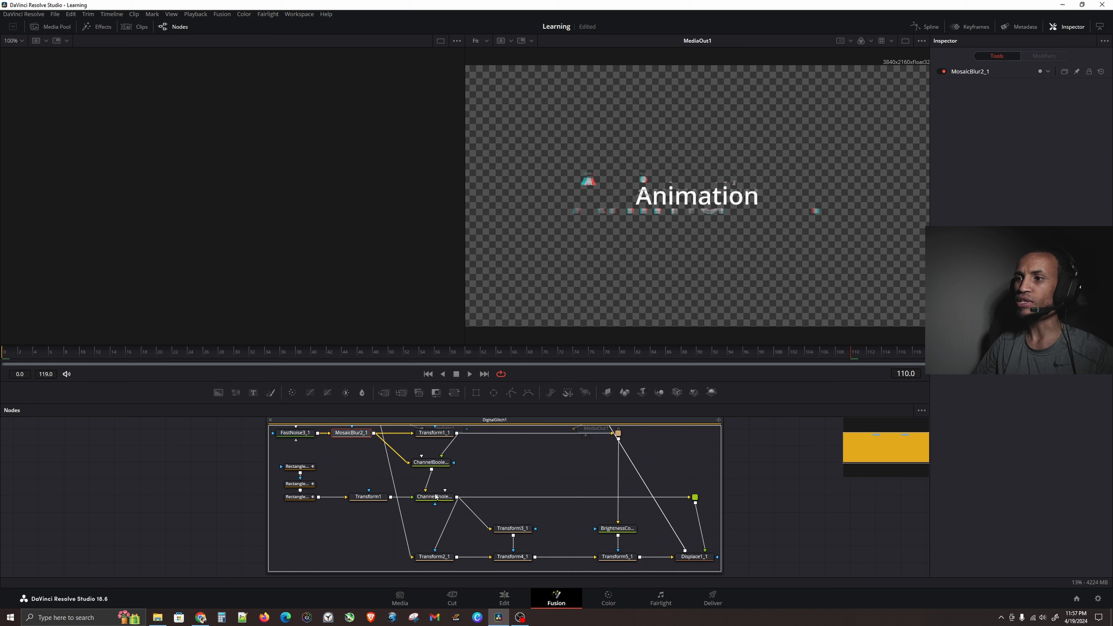
pyautogui.click(697, 560)
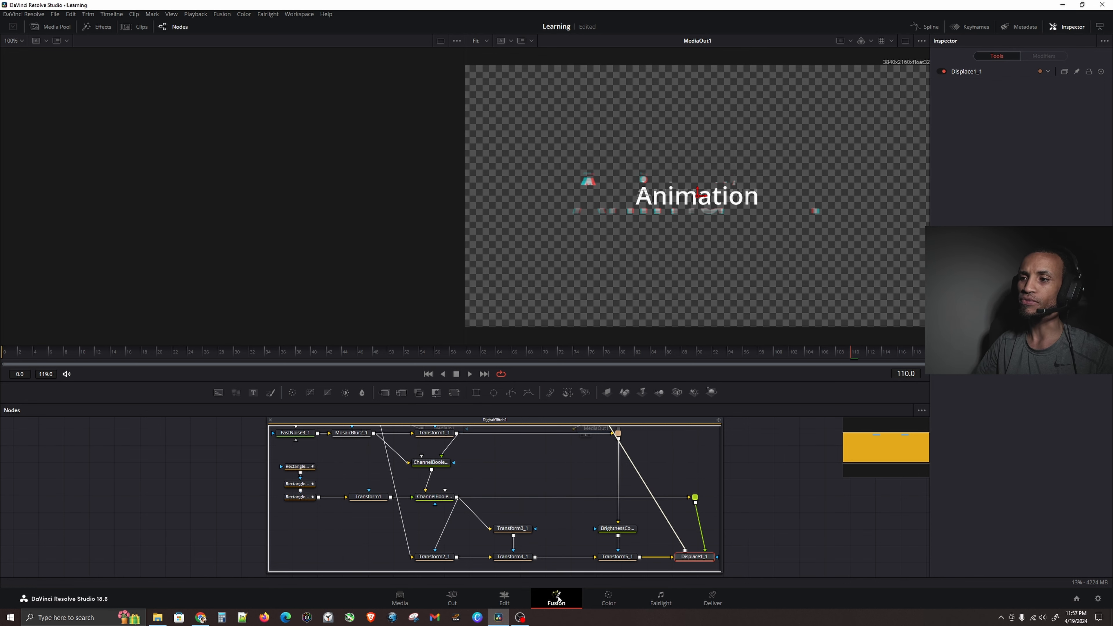
# Return to the Edit page and remove the Digital Glitch effect from the title clip
pyautogui.click(504, 599)
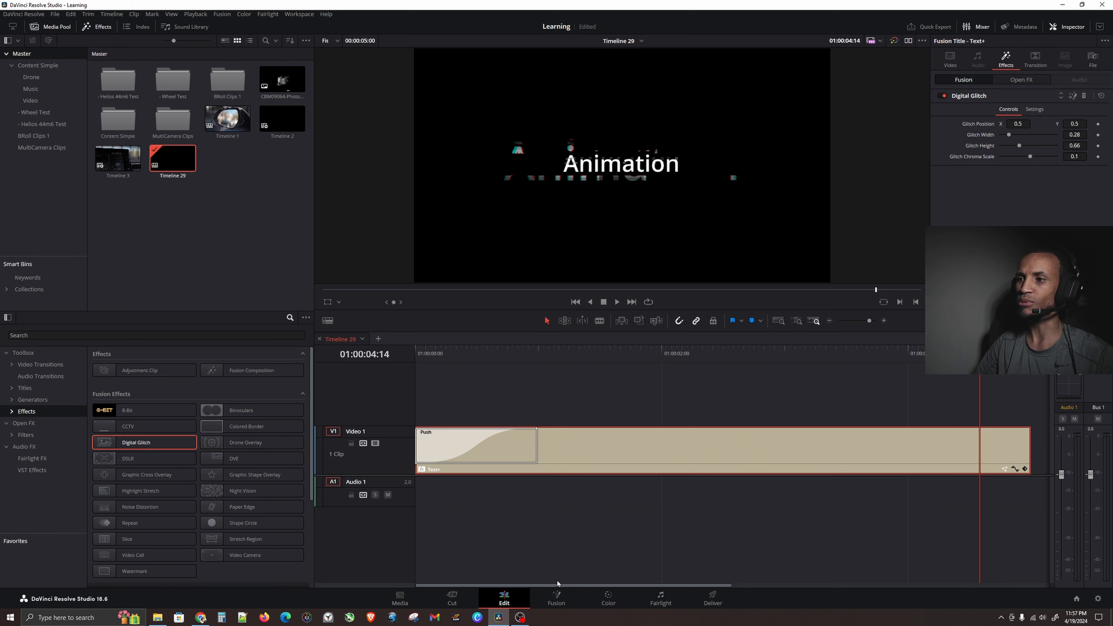
pyautogui.click(835, 528)
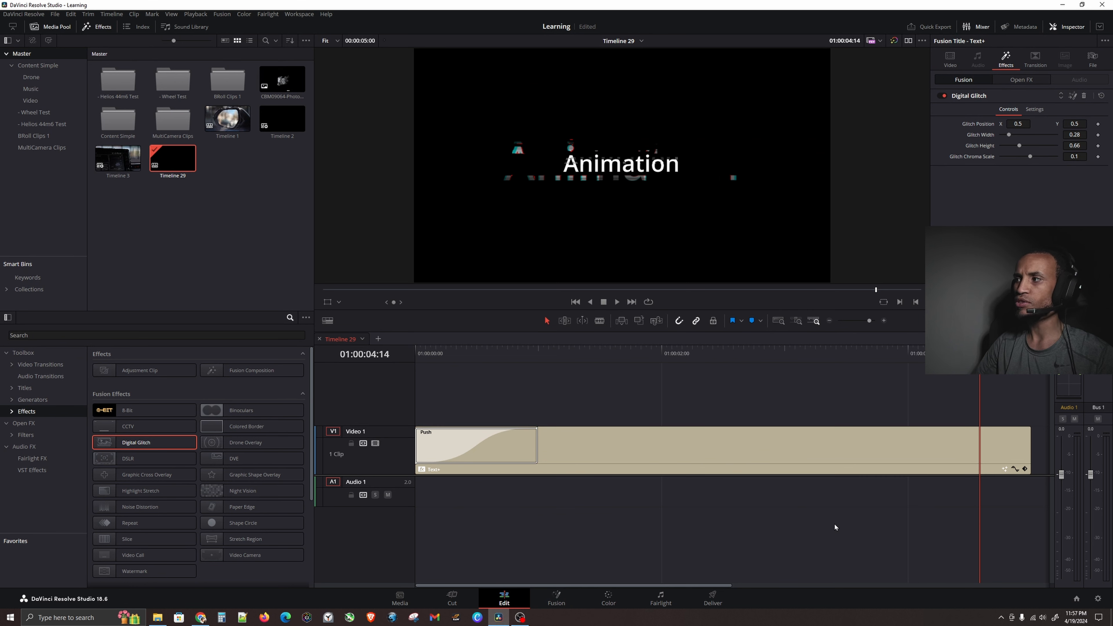
pyautogui.click(699, 469)
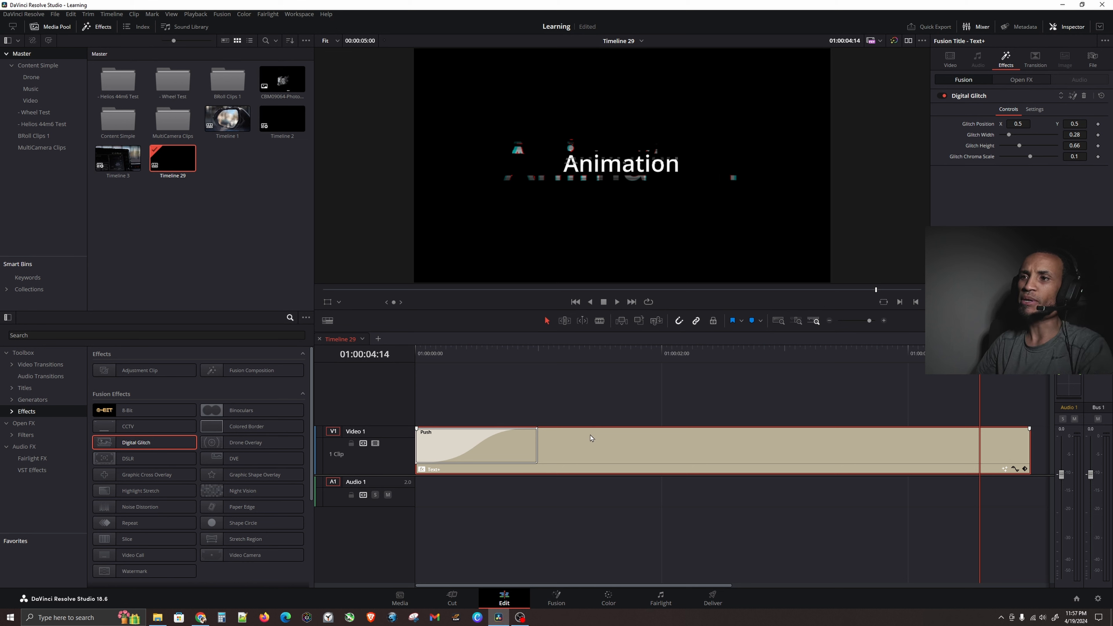
pyautogui.click(1084, 96)
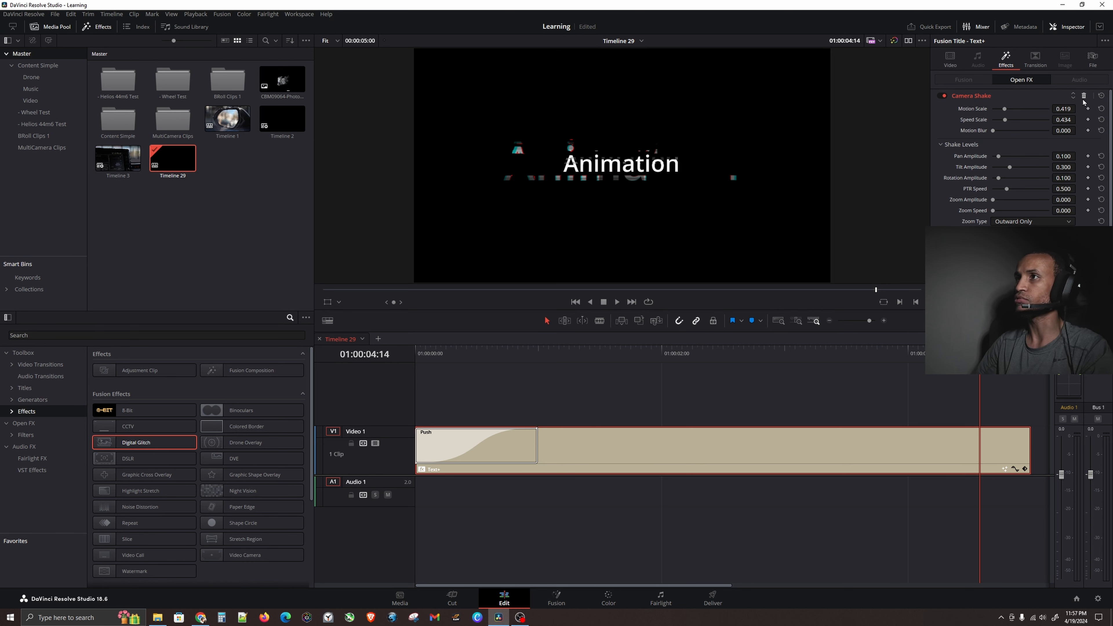
pyautogui.click(548, 415)
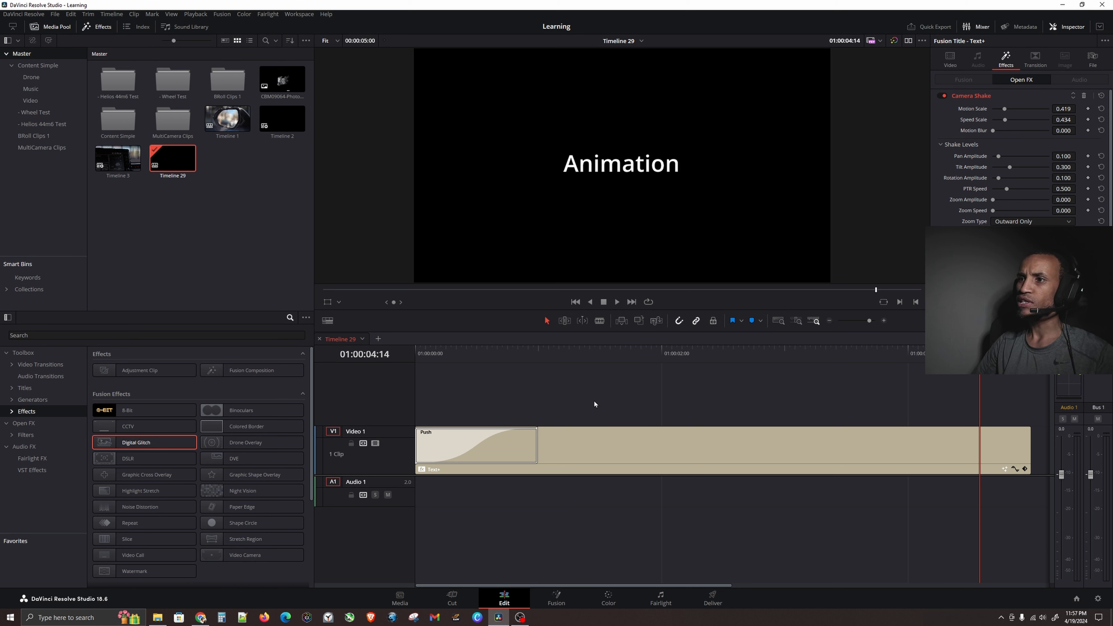
# Move the title clip up to Video 2 and place a Solid Color generator beneath it on Video 1
pyautogui.click(574, 449)
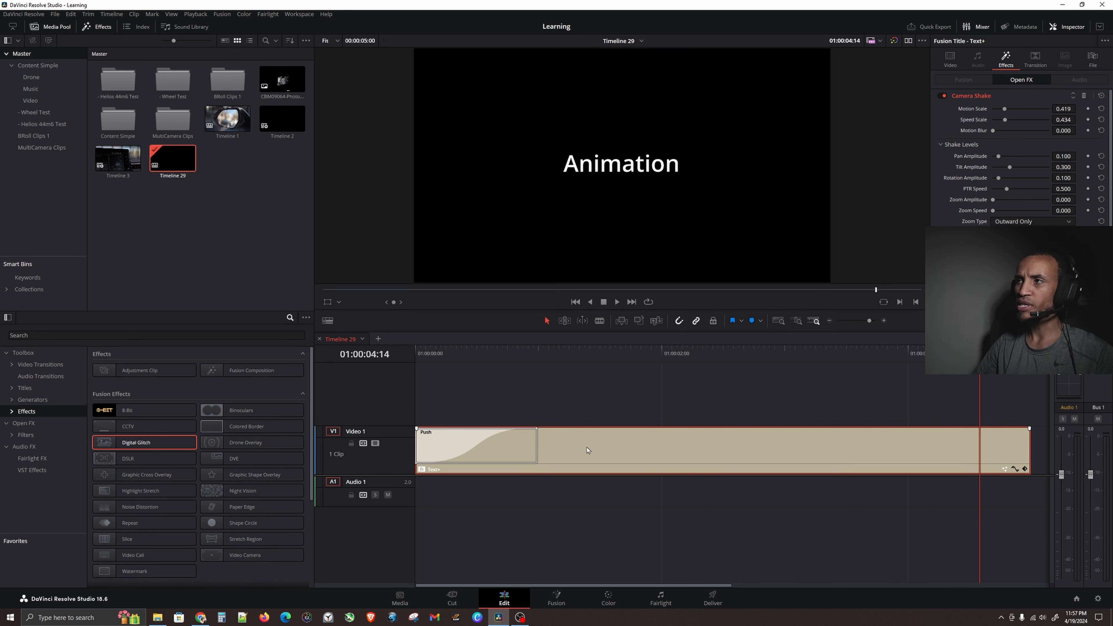
pyautogui.moveTo(578, 452); pyautogui.dragTo(570, 418)
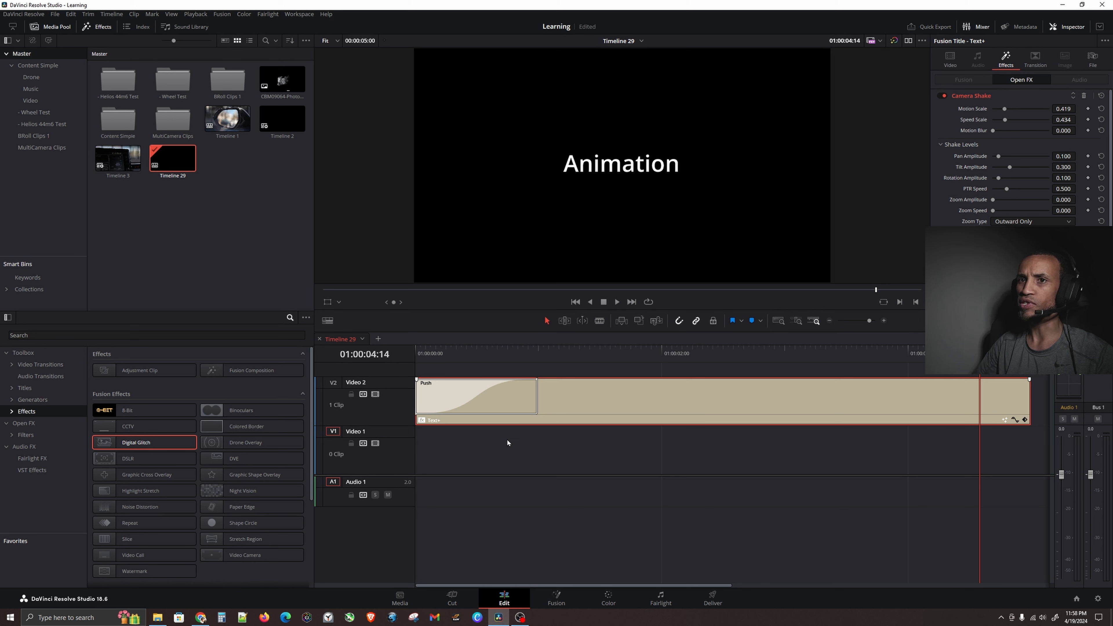
pyautogui.click(31, 401)
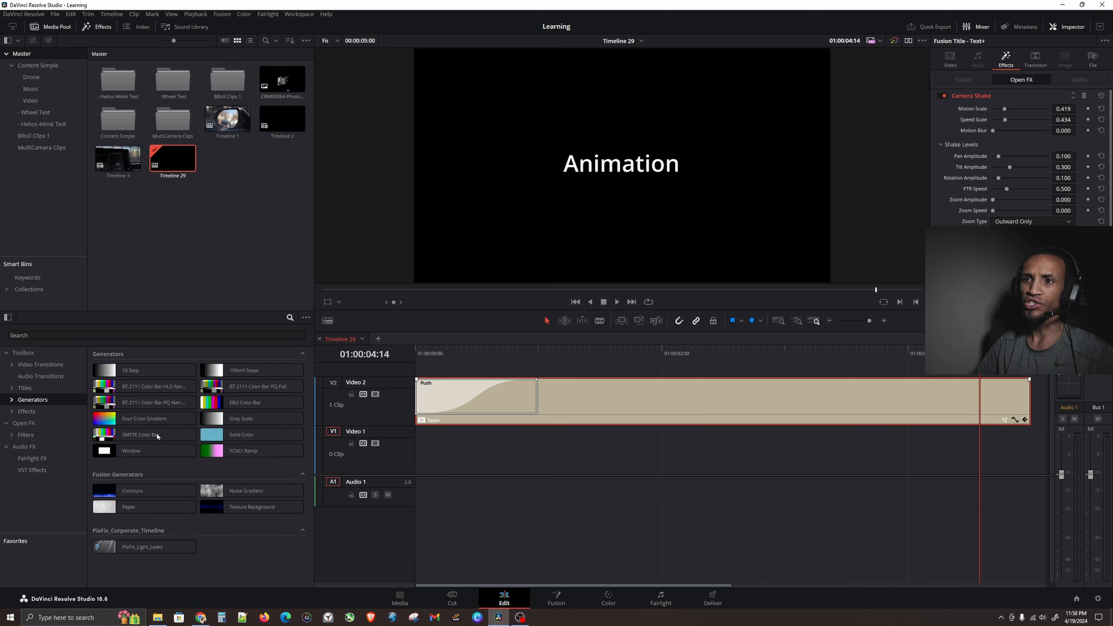
pyautogui.click(240, 443)
pyautogui.moveTo(241, 443); pyautogui.dragTo(470, 459)
pyautogui.click(471, 459)
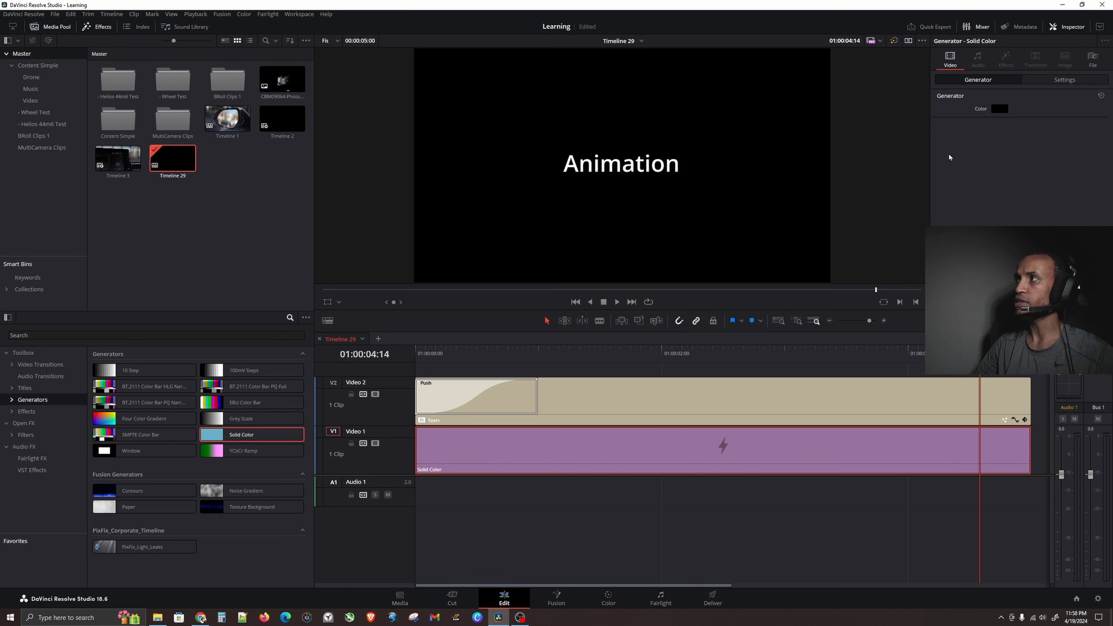
# Set the Solid Color generator's color to white
pyautogui.click(1003, 111)
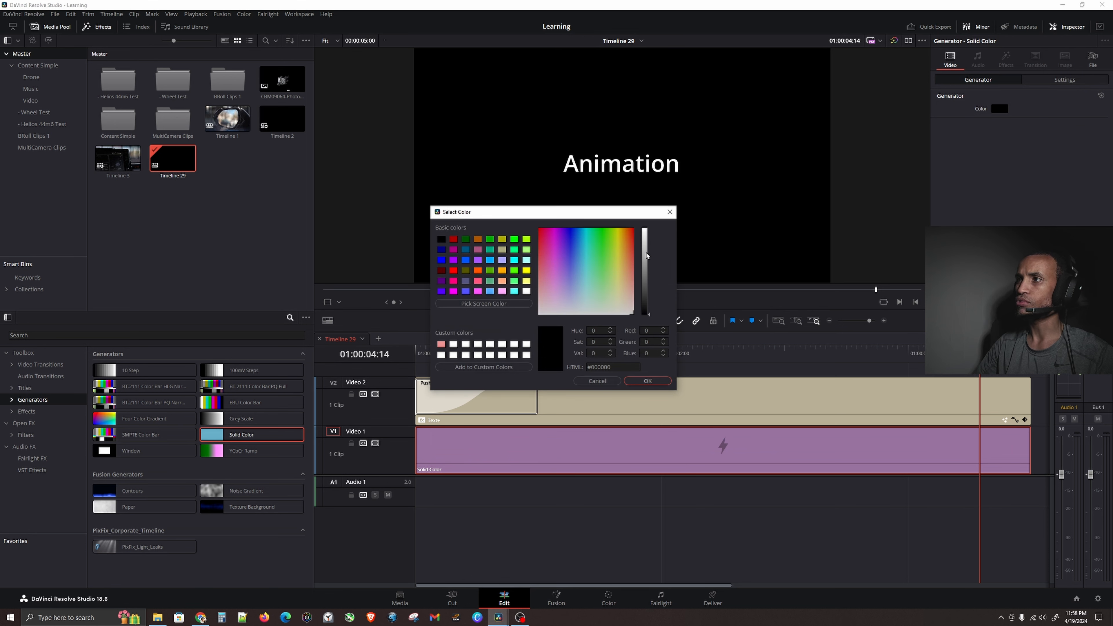
pyautogui.moveTo(646, 257); pyautogui.dragTo(651, 219)
pyautogui.click(653, 380)
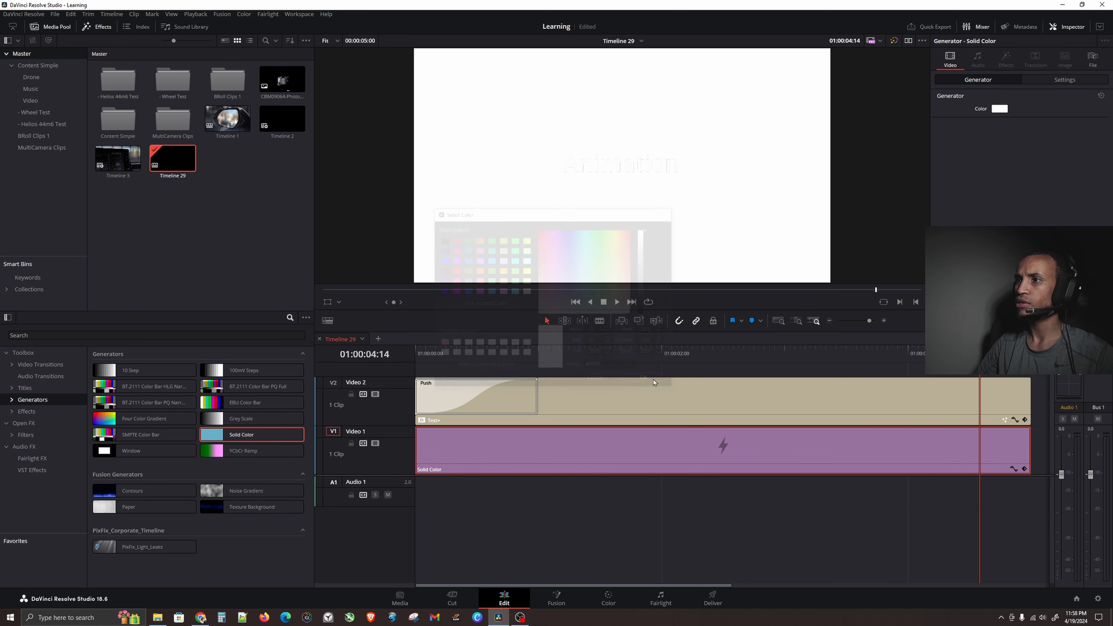
# Set the title's text color to black
pyautogui.click(658, 397)
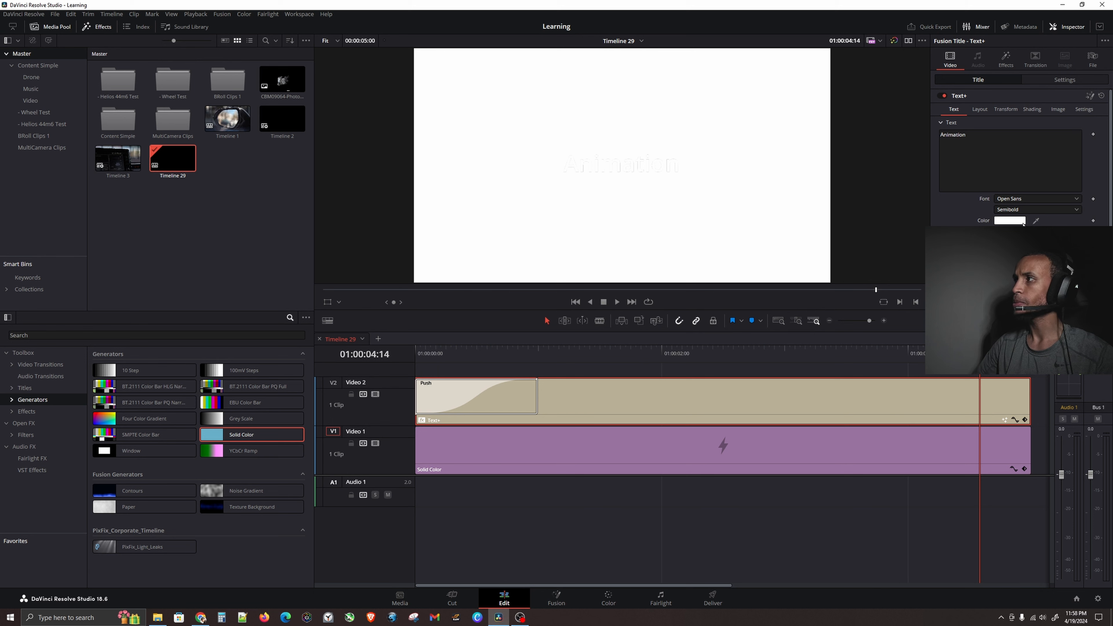
pyautogui.click(1010, 220)
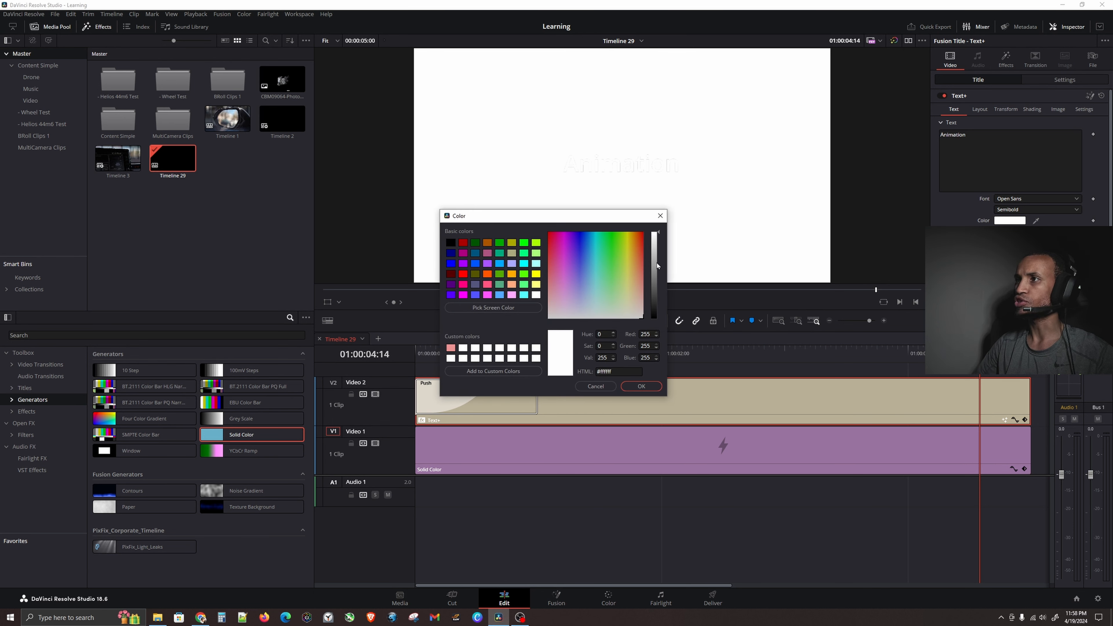
pyautogui.moveTo(655, 232); pyautogui.dragTo(658, 334)
pyautogui.click(641, 386)
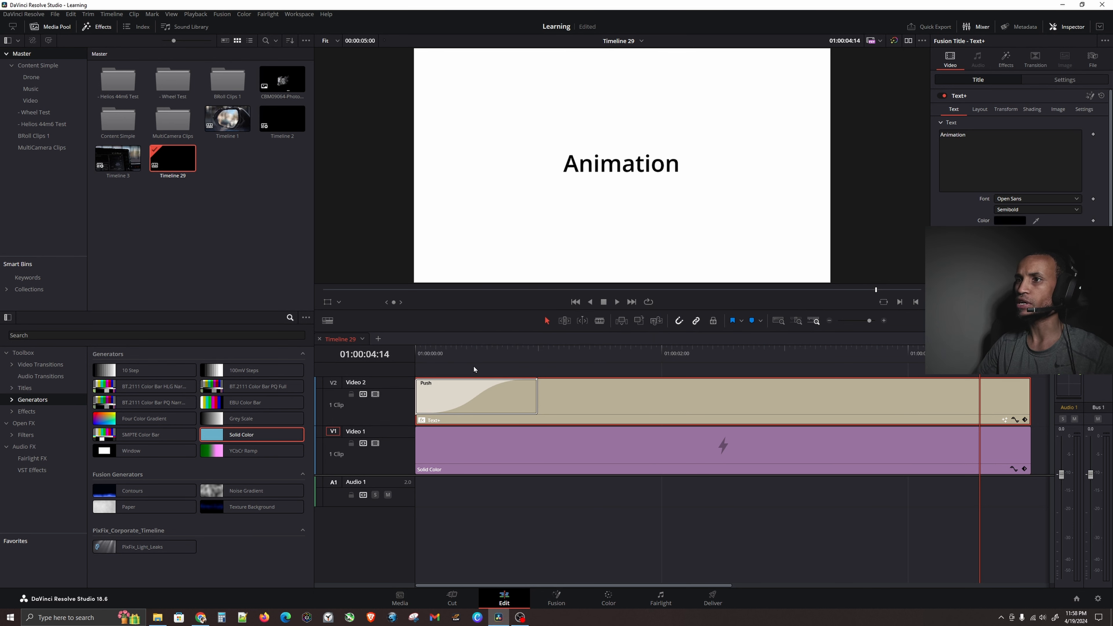
# Play the timeline from the start to preview the black title over the white background
pyautogui.press('Home')
pyautogui.press('space')
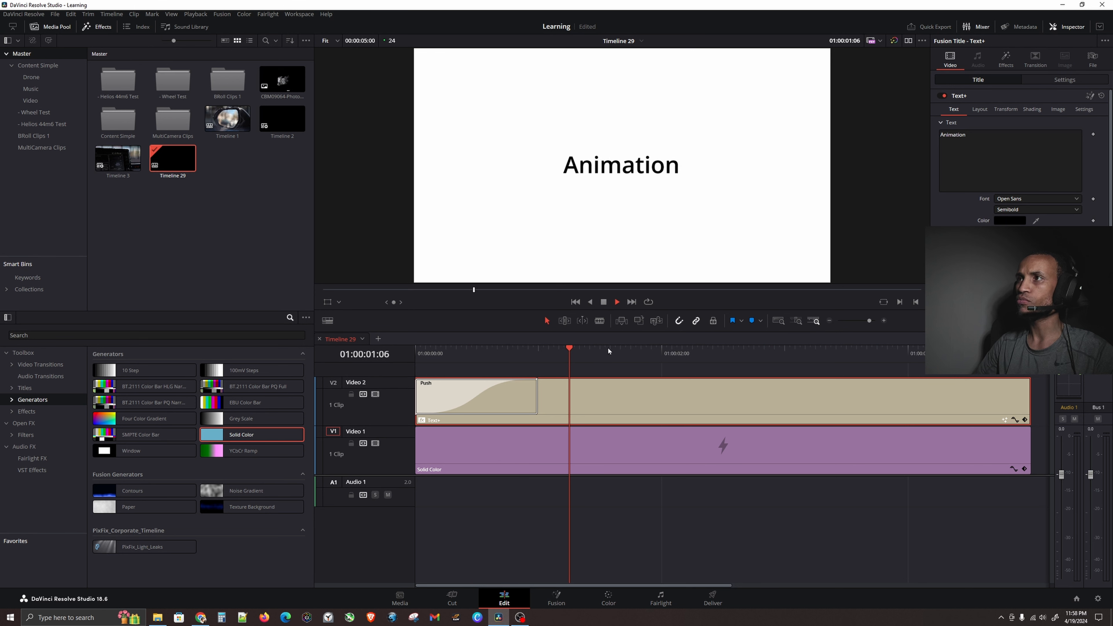
pyautogui.press('space')
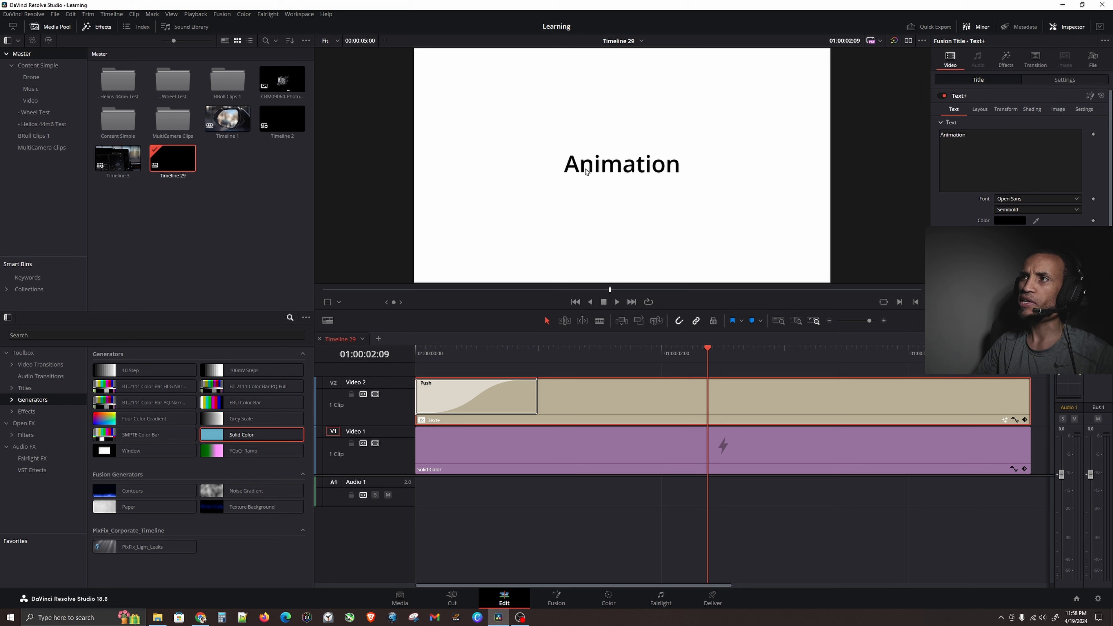
# Animate the title clip's Crop Bottom with keyframes at the timeline start and at 01:00:01:18, ending at 0
pyautogui.click(572, 171)
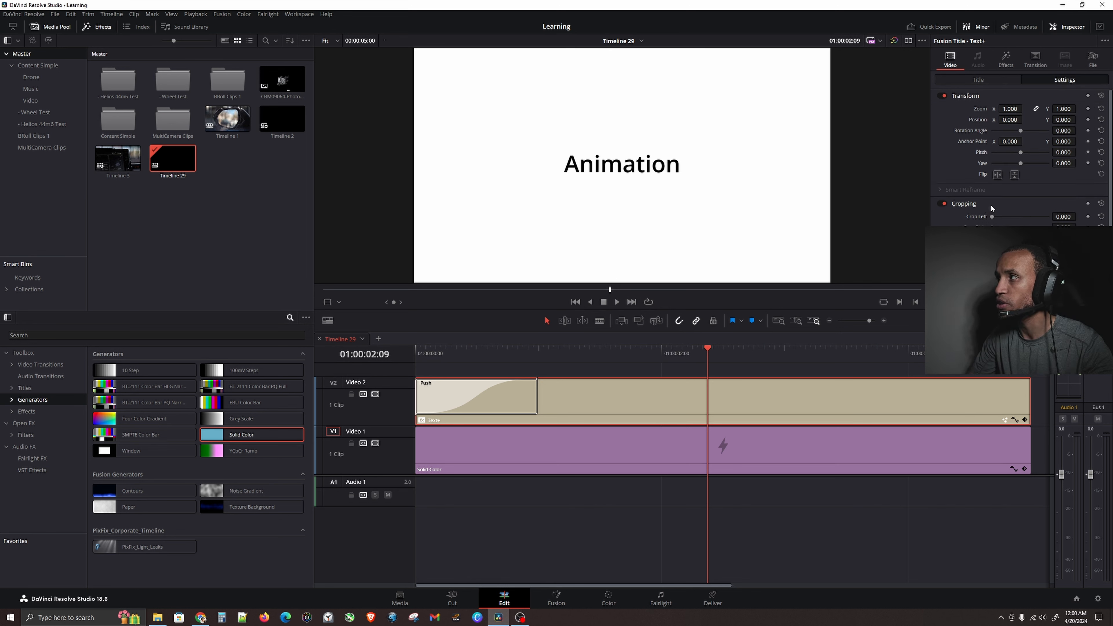
pyautogui.click(986, 80)
pyautogui.click(1080, 83)
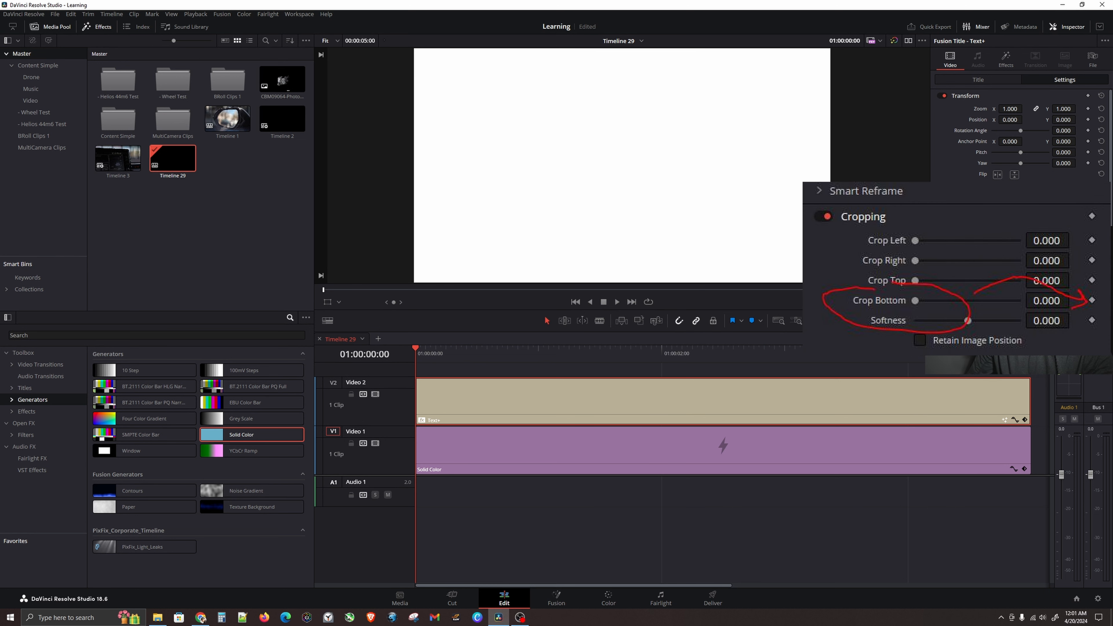
pyautogui.moveTo(451, 352); pyautogui.dragTo(630, 354)
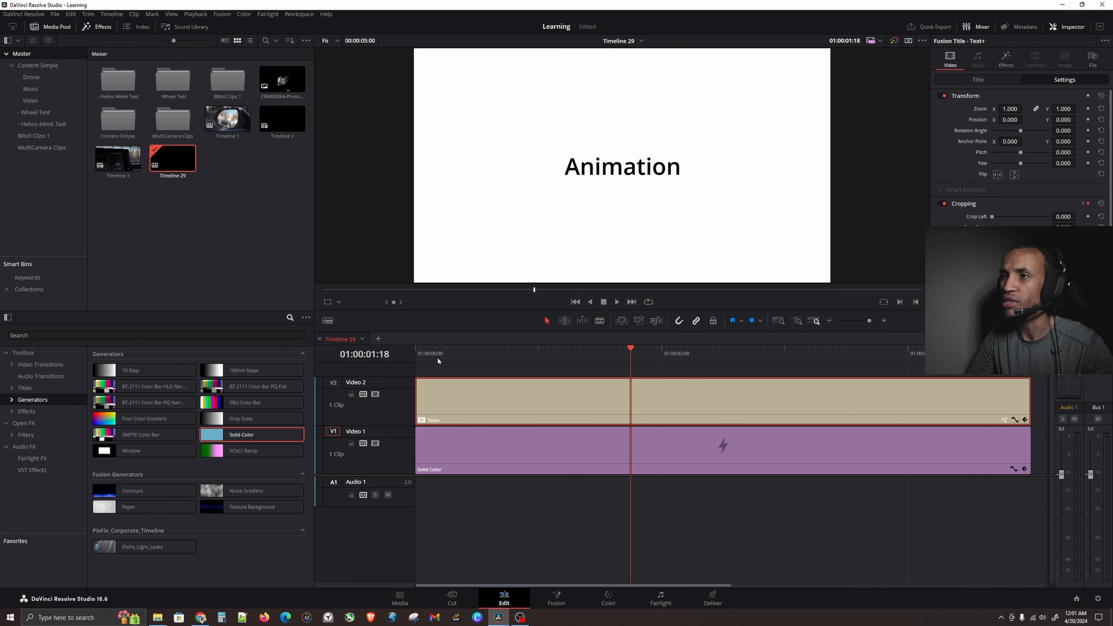
# Play and scrub the timeline from the start to review the title's cropping reveal
pyautogui.moveTo(425, 354); pyautogui.dragTo(410, 354)
pyautogui.press('space')
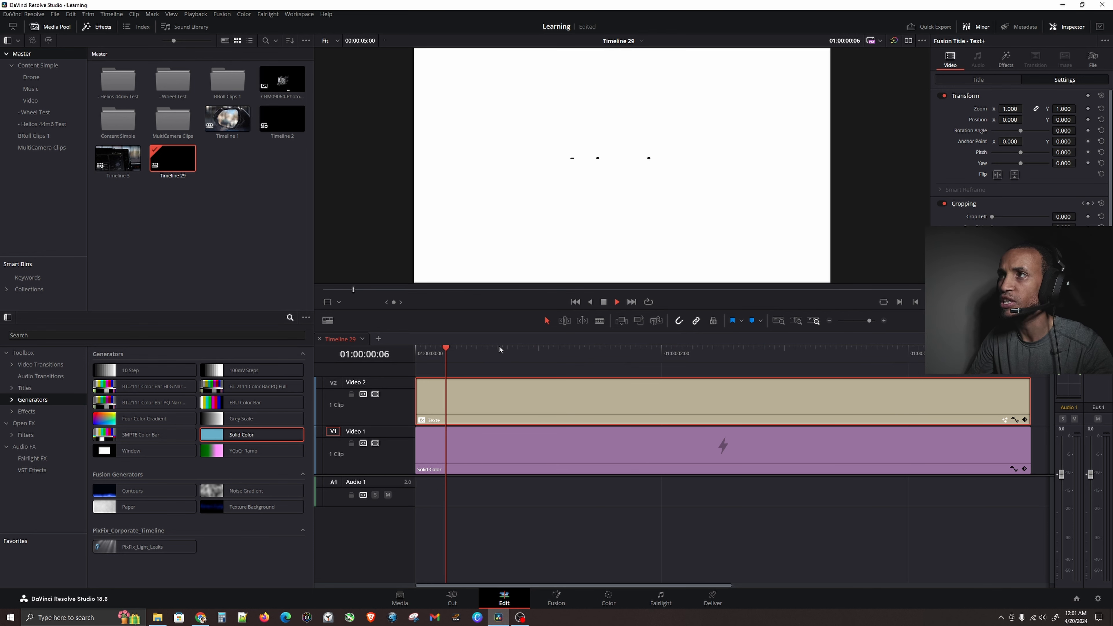
pyautogui.press('space')
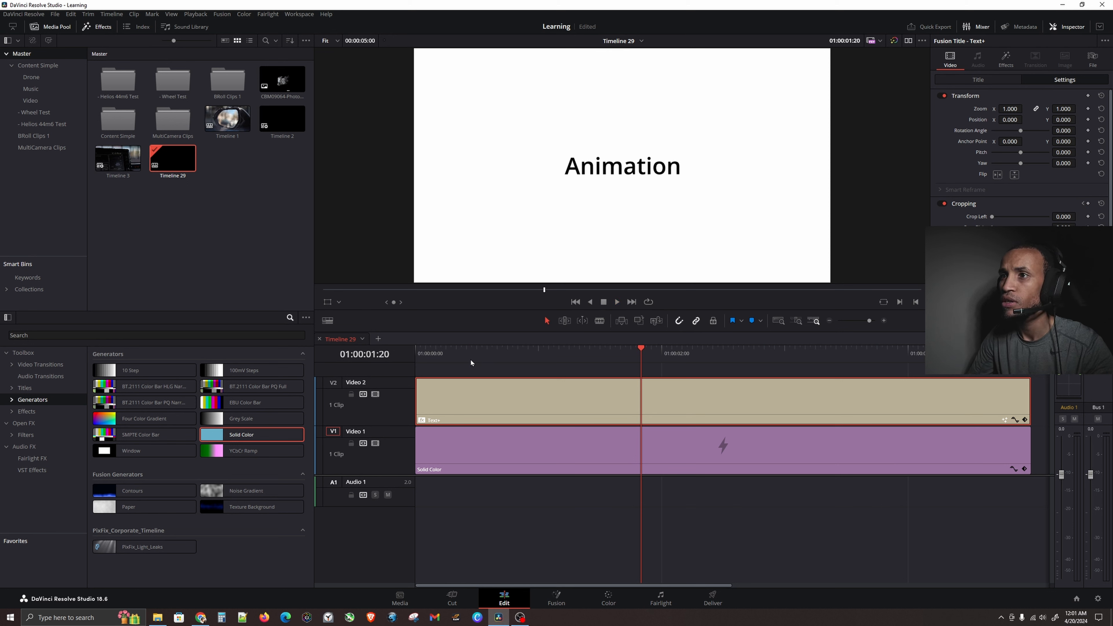
pyautogui.click(416, 355)
pyautogui.press('space')
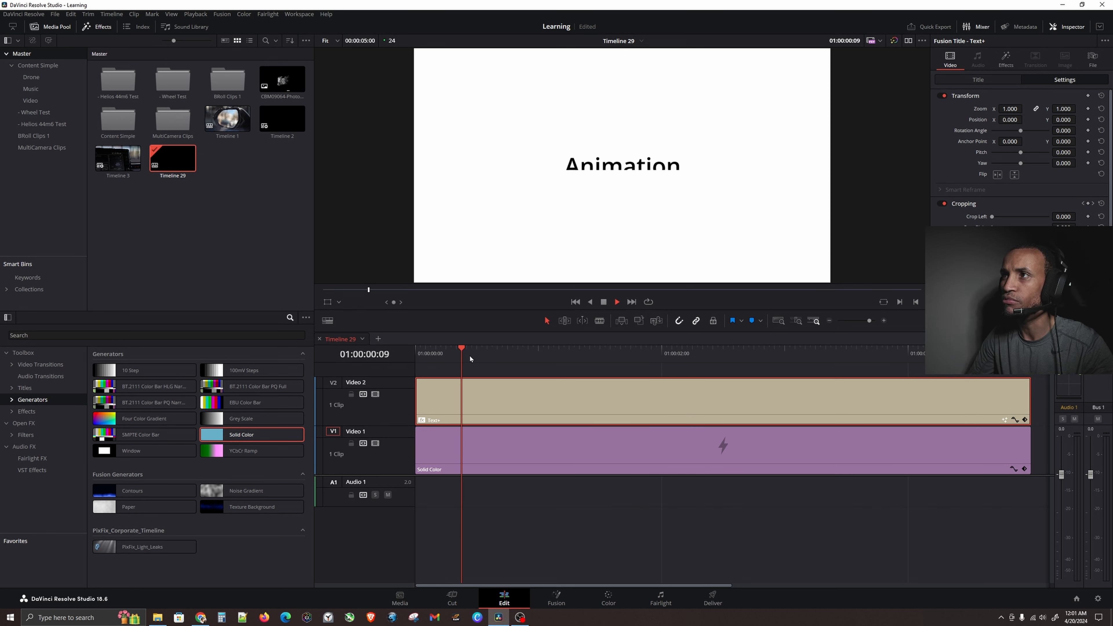
pyautogui.press('space')
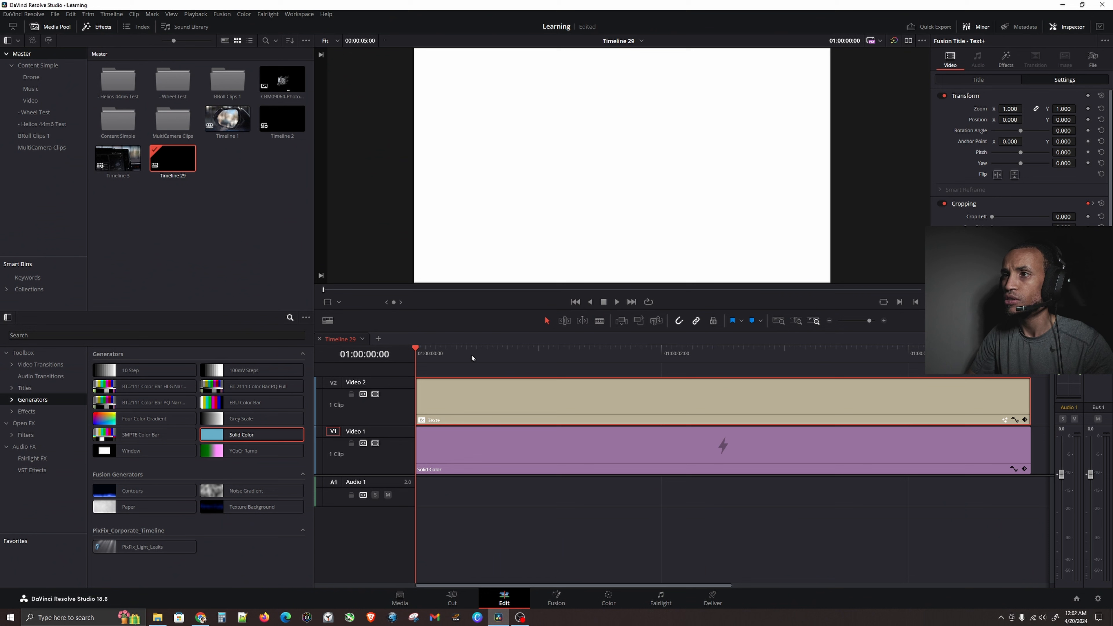
pyautogui.click(437, 356)
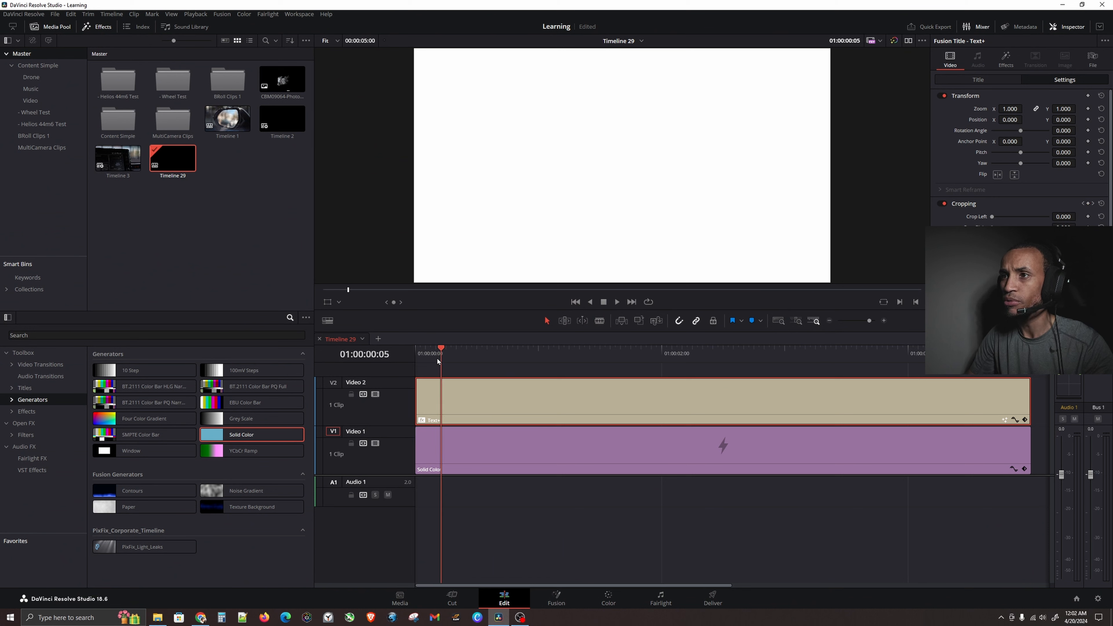
pyautogui.moveTo(436, 359); pyautogui.dragTo(523, 357)
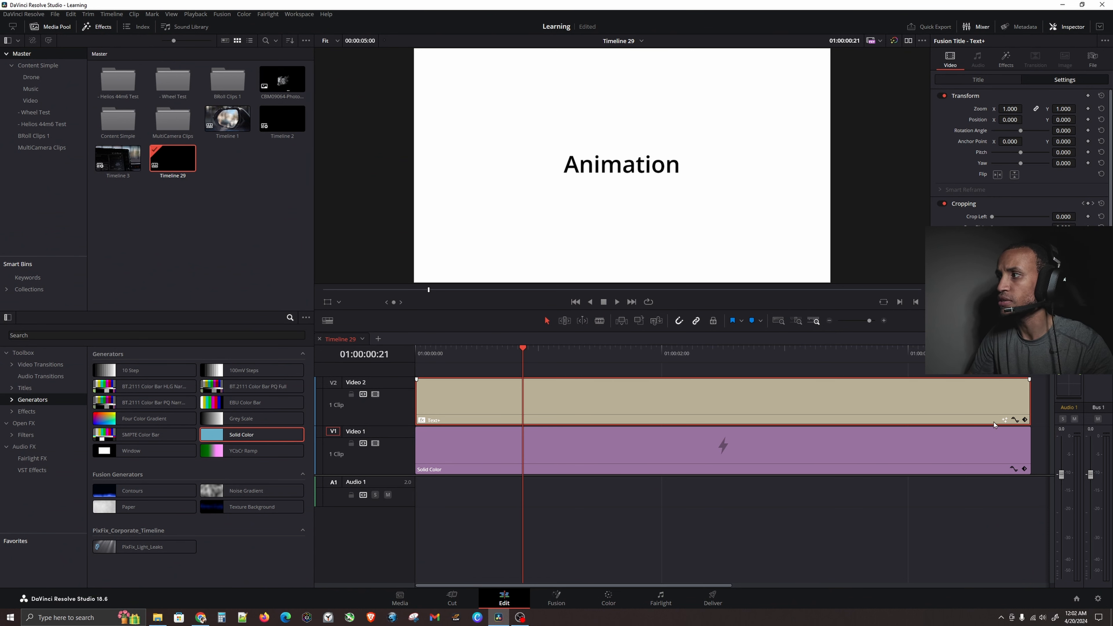
# Show the title clip's Cropping keyframes and its Crop Bottom curve in the timeline
pyautogui.click(1026, 424)
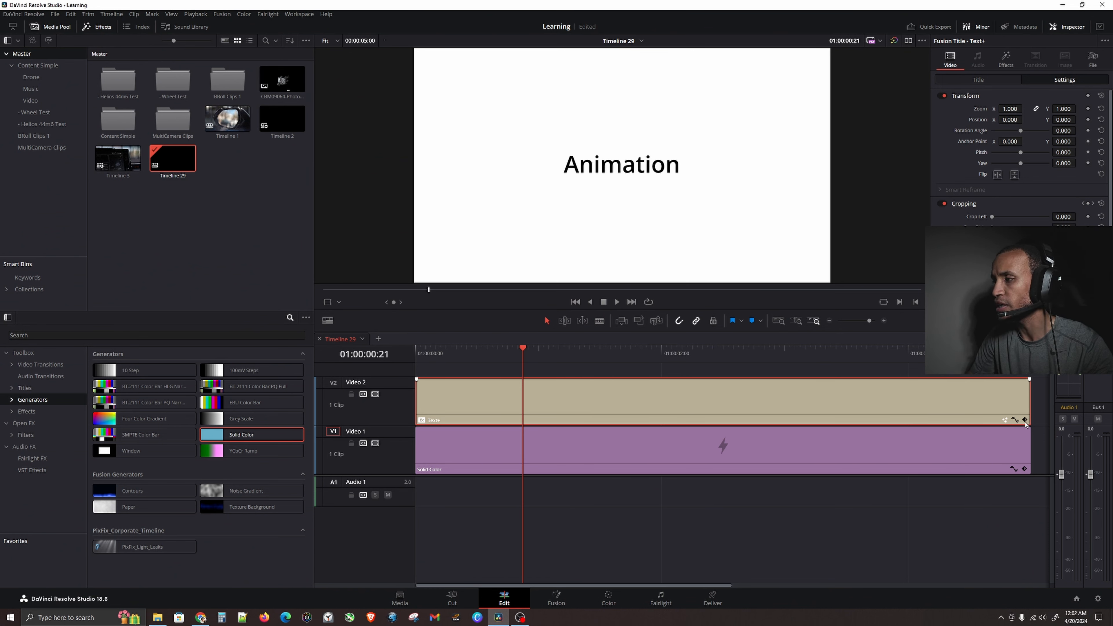
pyautogui.click(1025, 423)
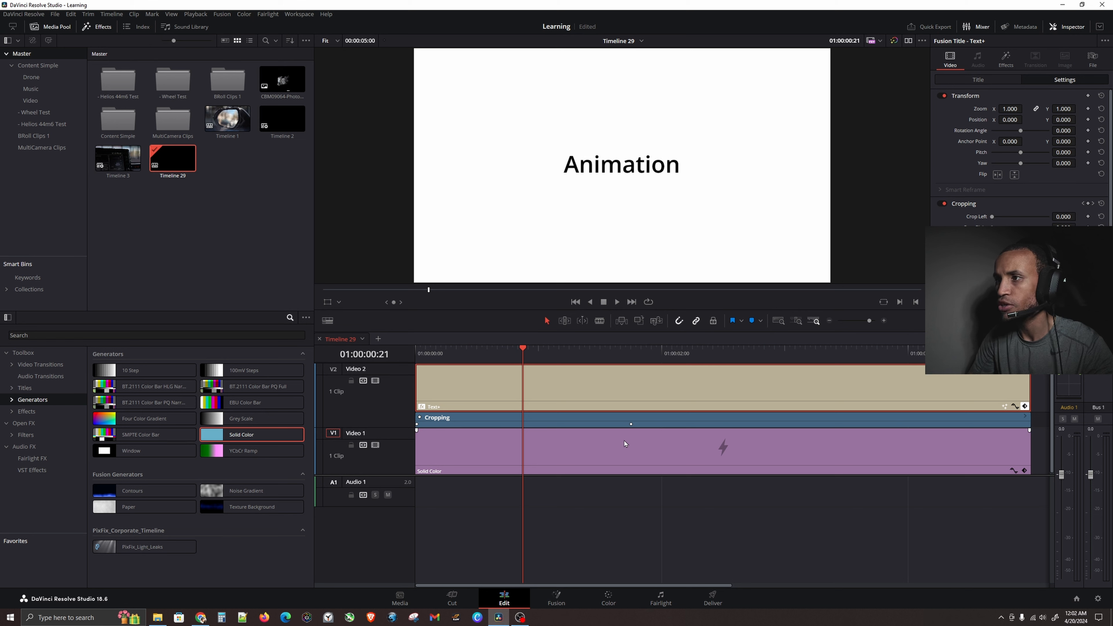
pyautogui.click(632, 426)
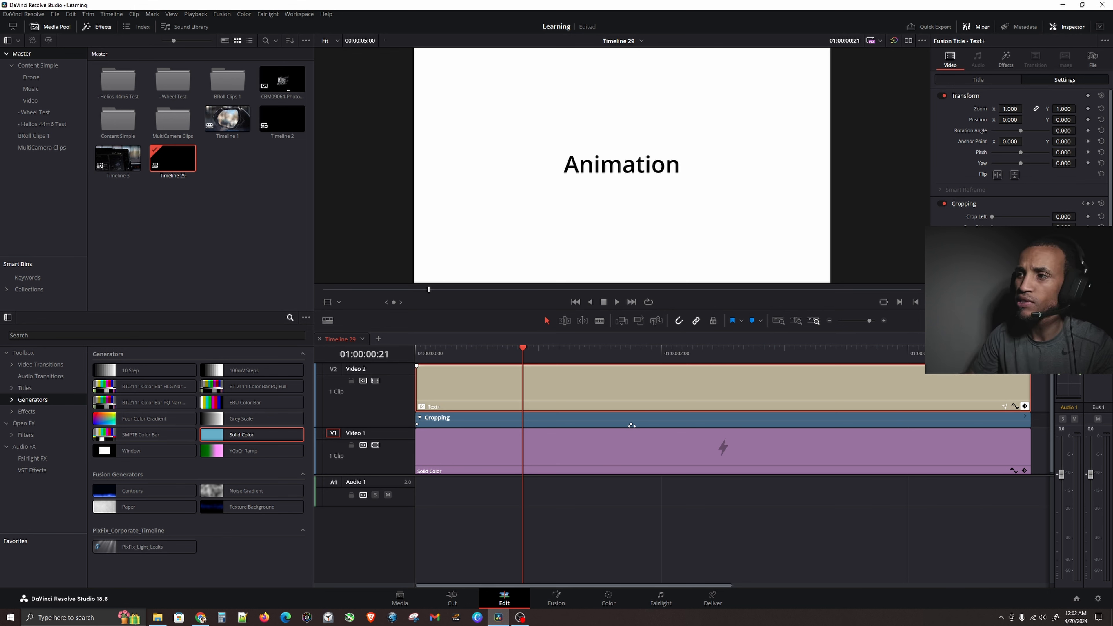
pyautogui.click(1015, 407)
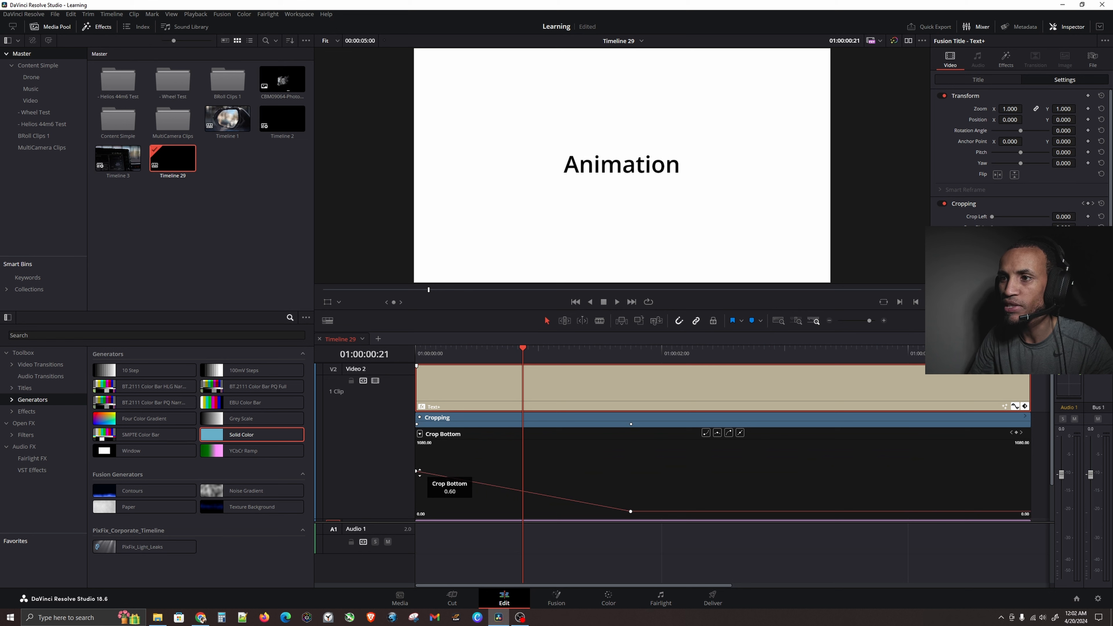
# Ease the Crop Bottom curve into its final keyframe
pyautogui.click(623, 506)
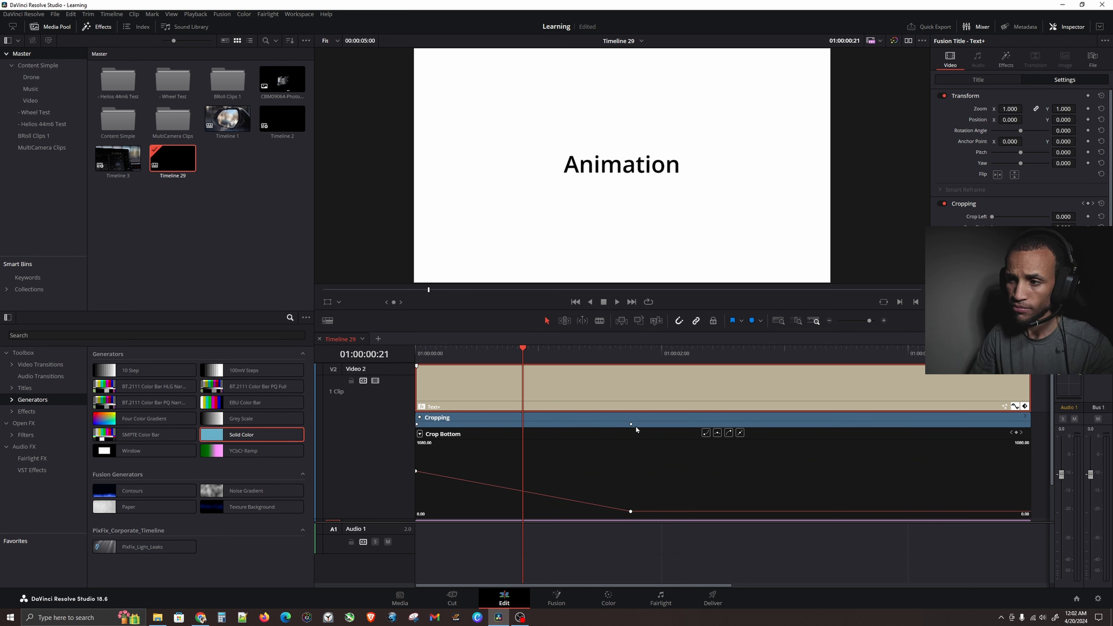
pyautogui.click(630, 511)
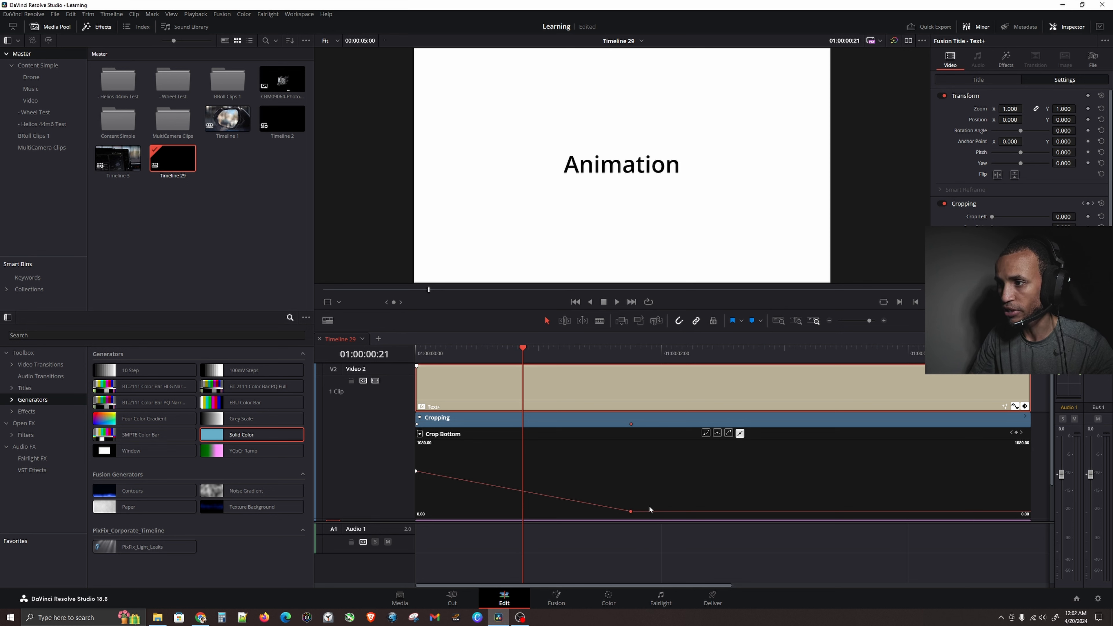
pyautogui.click(716, 436)
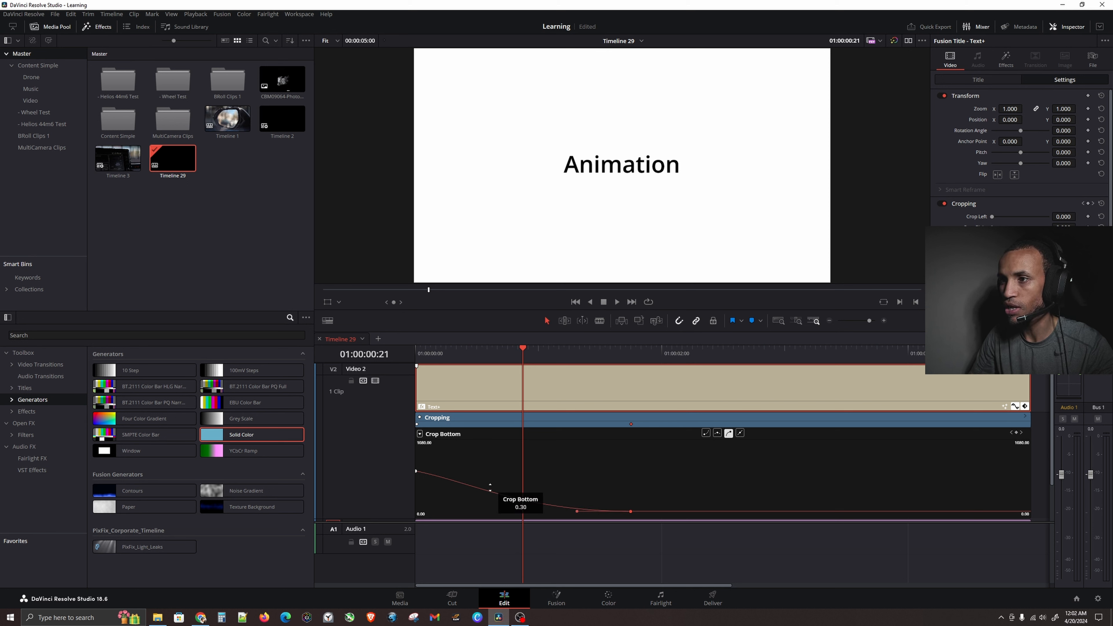
# Play the timeline from the start to review the title's eased crop reveal
pyautogui.moveTo(461, 361); pyautogui.dragTo(402, 354)
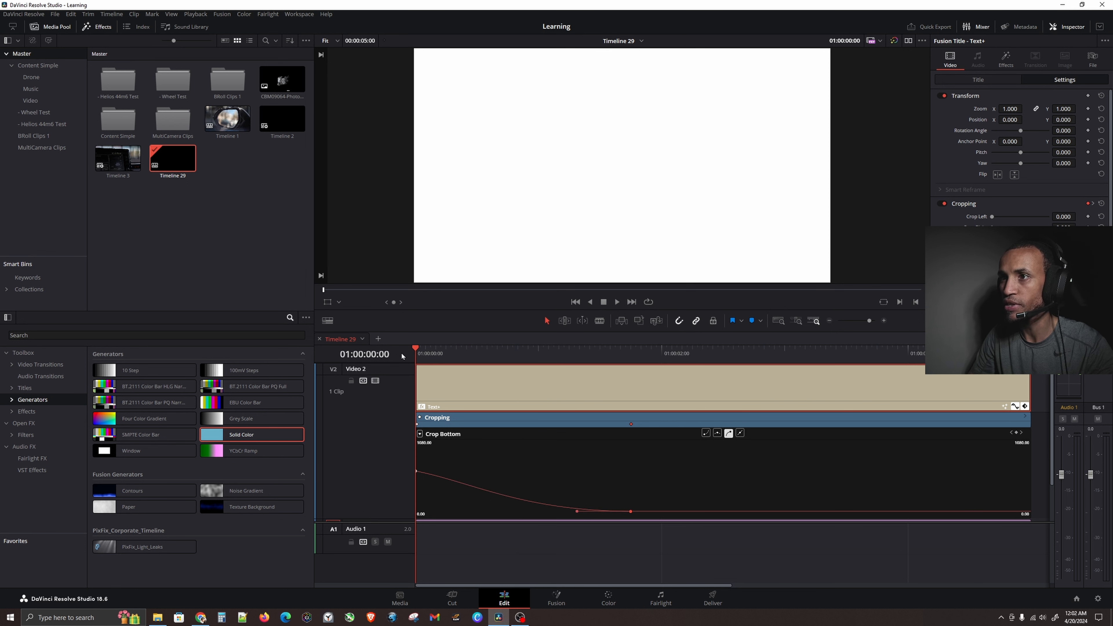
pyautogui.press('space')
pyautogui.press('space')
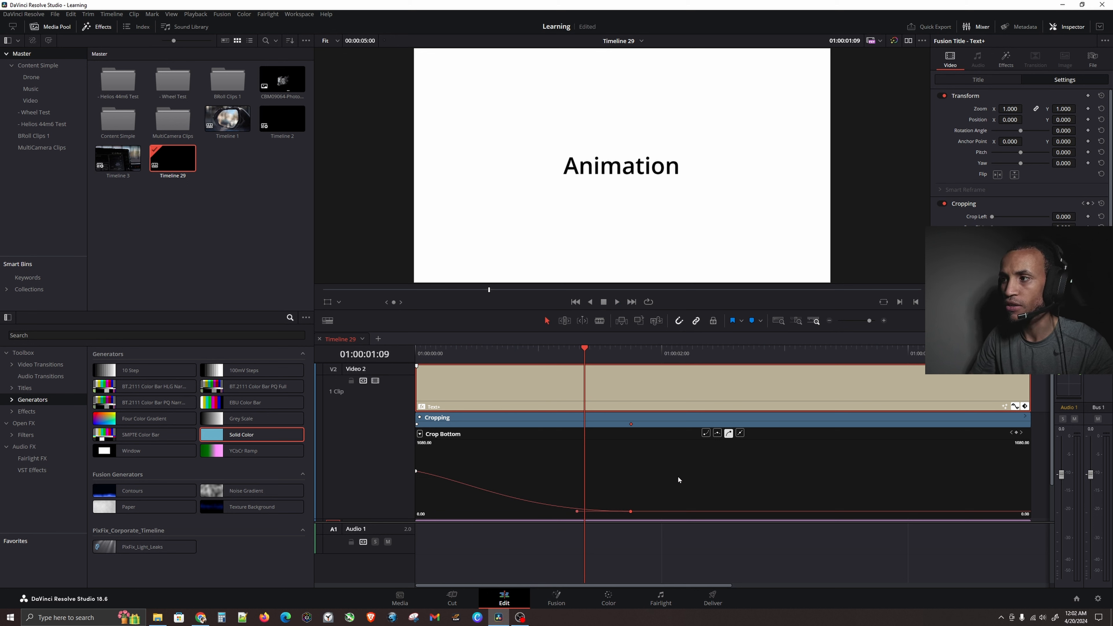
# Replace the easing at the Crop Bottom curve's final keyframe with an ease out of its first keyframe, and preview it
pyautogui.hotkey('ctrl', 'z')
pyautogui.click(416, 471)
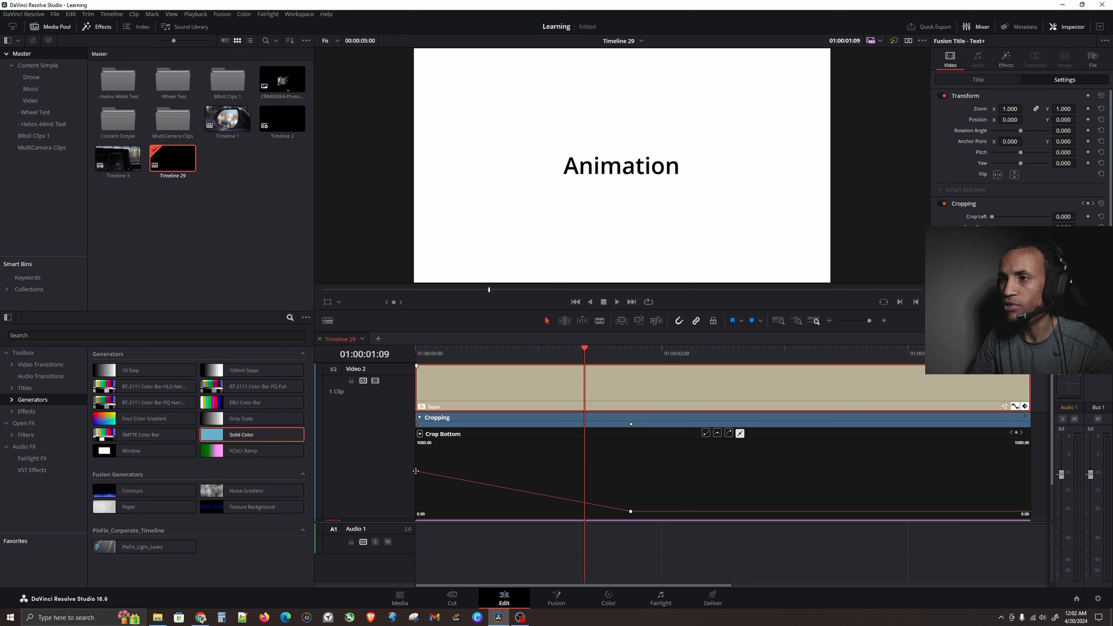
pyautogui.click(721, 435)
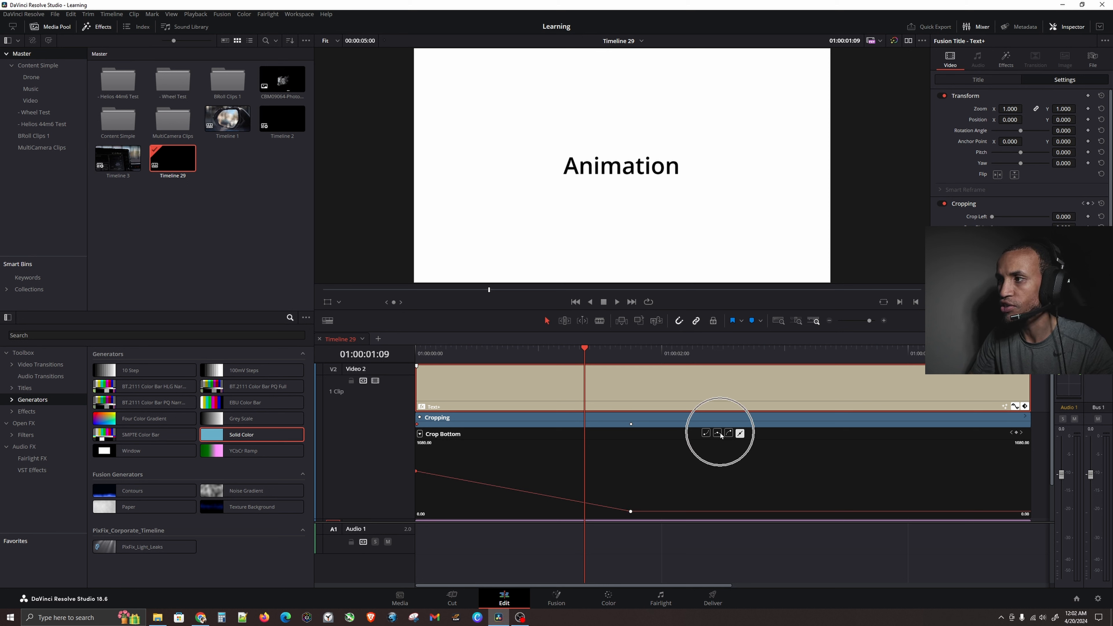
pyautogui.click(706, 433)
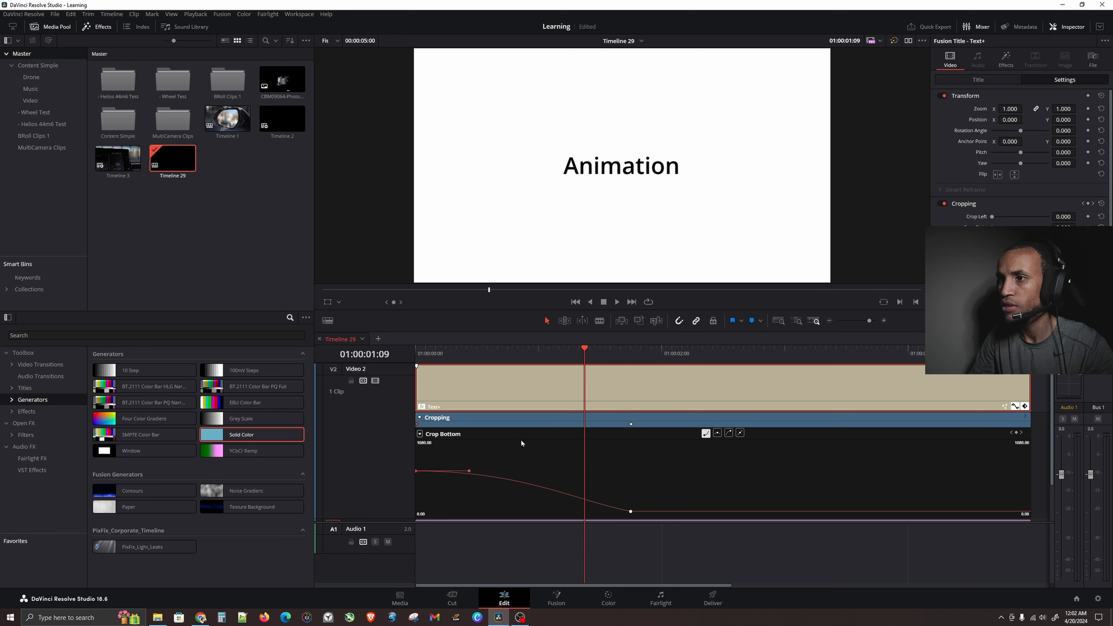
pyautogui.press('Home')
pyautogui.press('space')
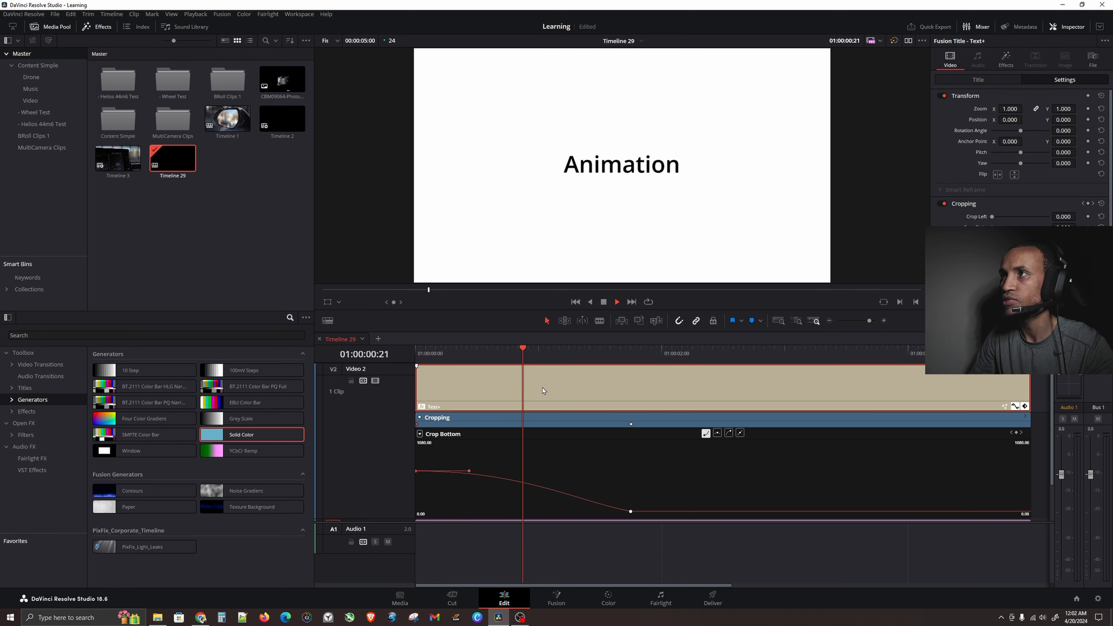
pyautogui.press('space')
# Also ease the Crop Bottom curve into its final keyframe and preview the reveal from the start
pyautogui.click(631, 510)
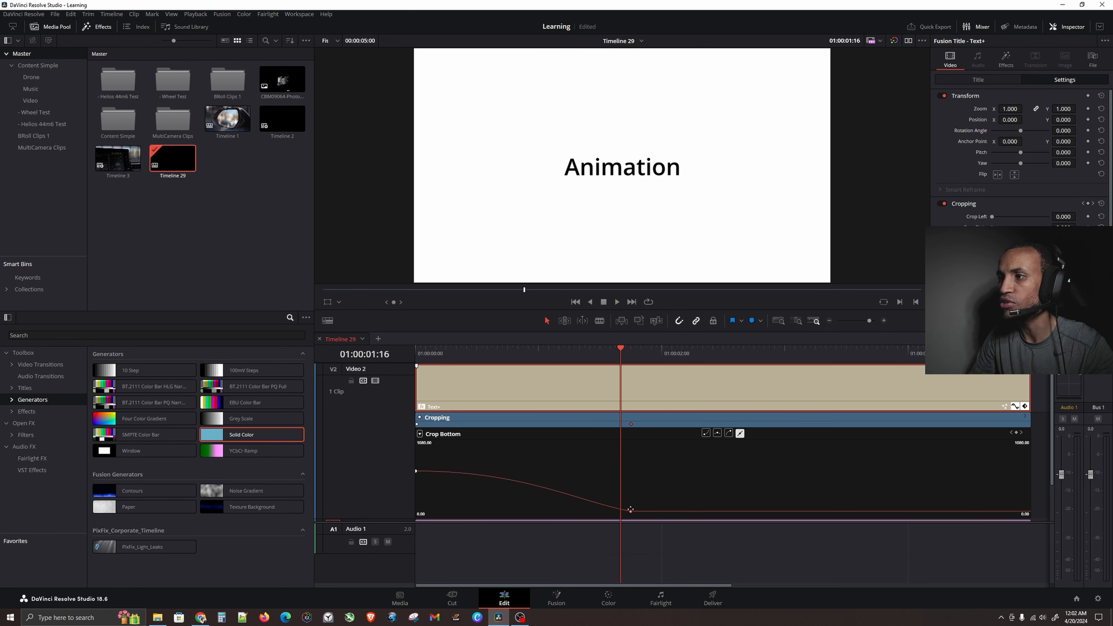
pyautogui.click(719, 438)
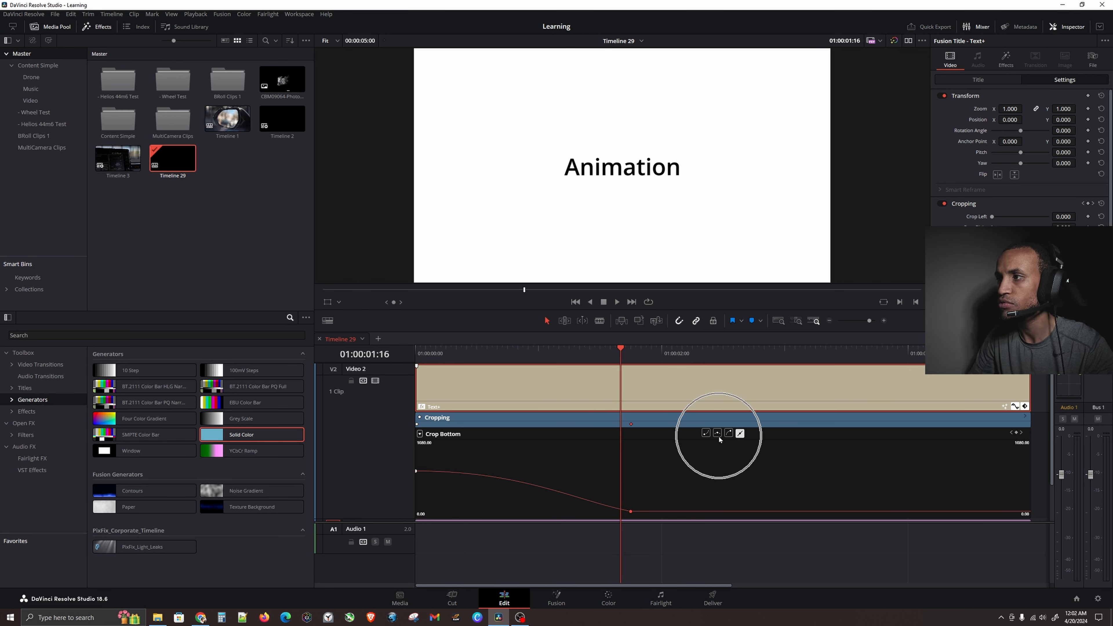
pyautogui.press('Home')
pyautogui.press('space')
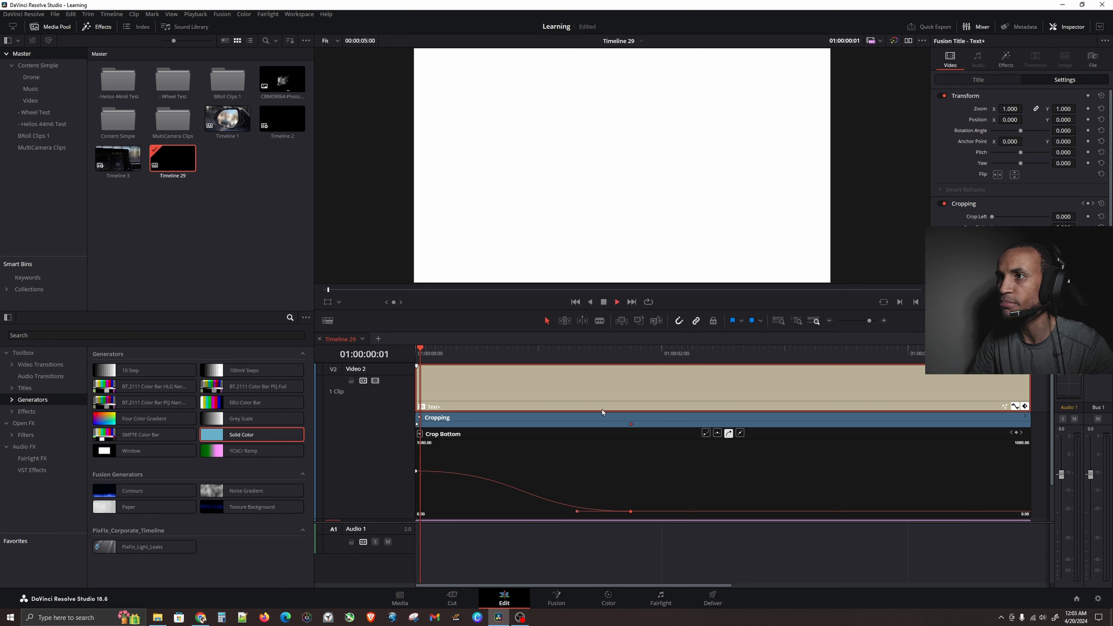
pyautogui.press('space')
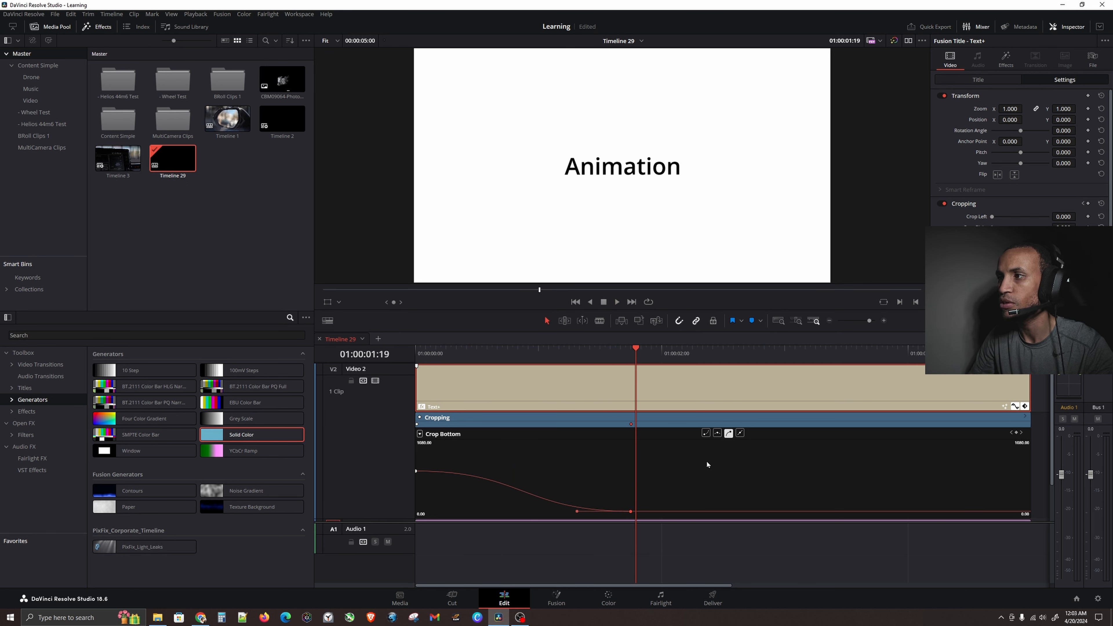
# Undo both Crop Bottom easings and preview the reveal with the curve eased only out of its first keyframe
pyautogui.hotkey('ctrl', 'z')
pyautogui.hotkey('ctrl', 'z')
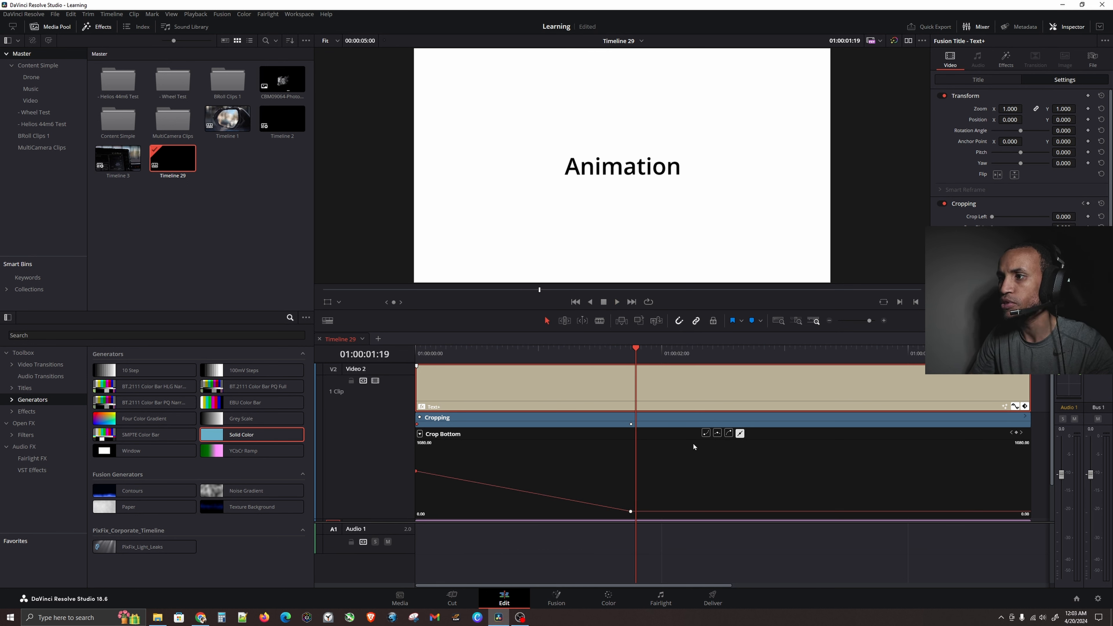
pyautogui.click(631, 511)
pyautogui.click(416, 471)
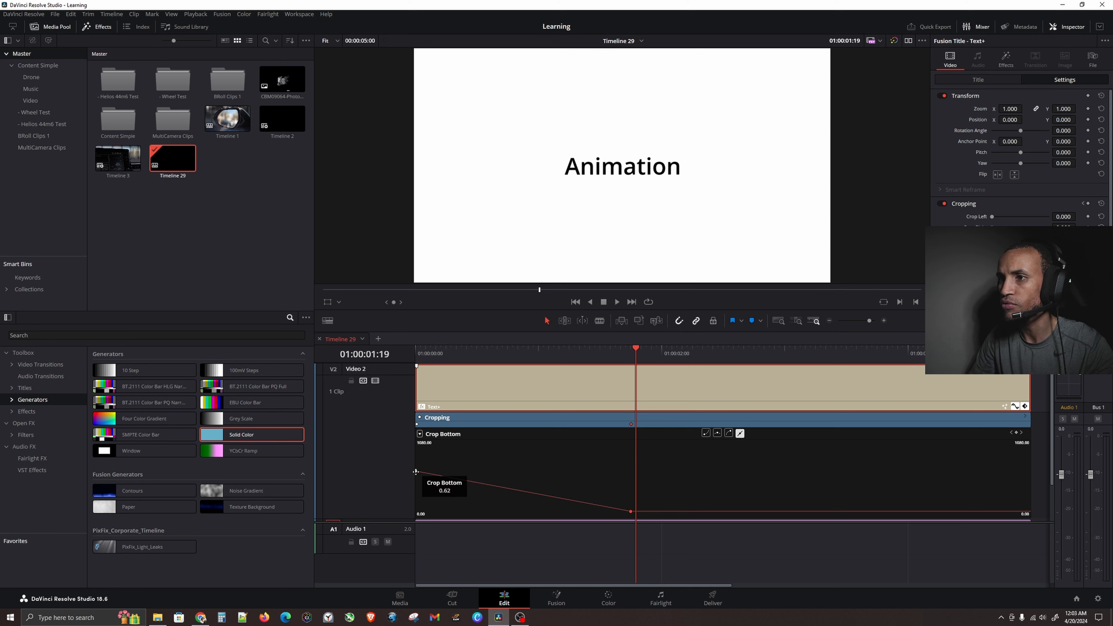
pyautogui.click(706, 434)
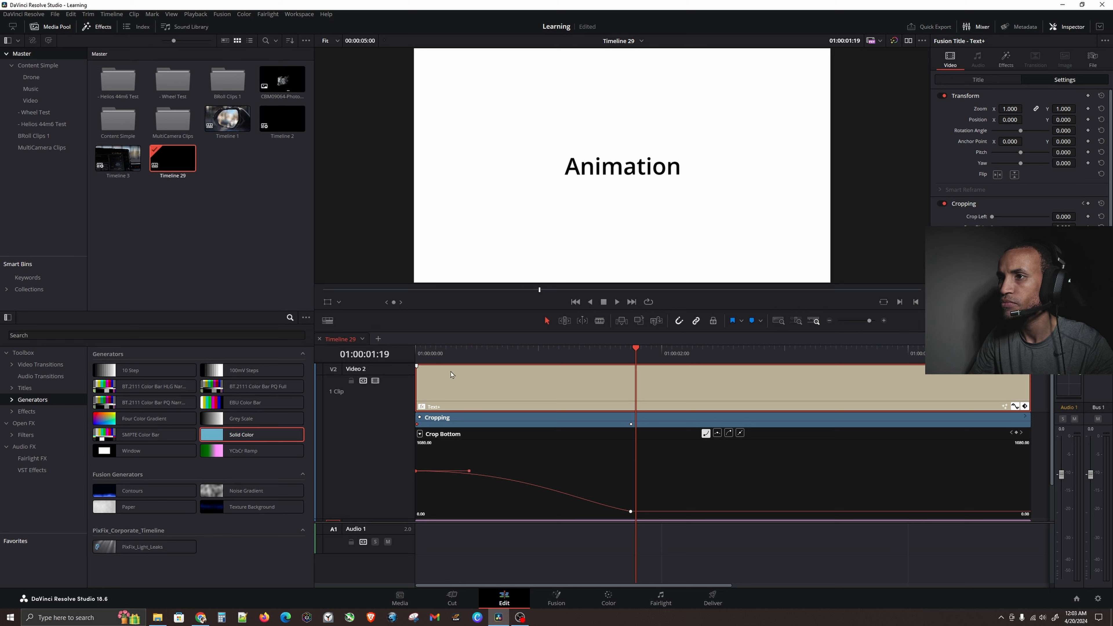
pyautogui.press('Home')
pyautogui.press('space')
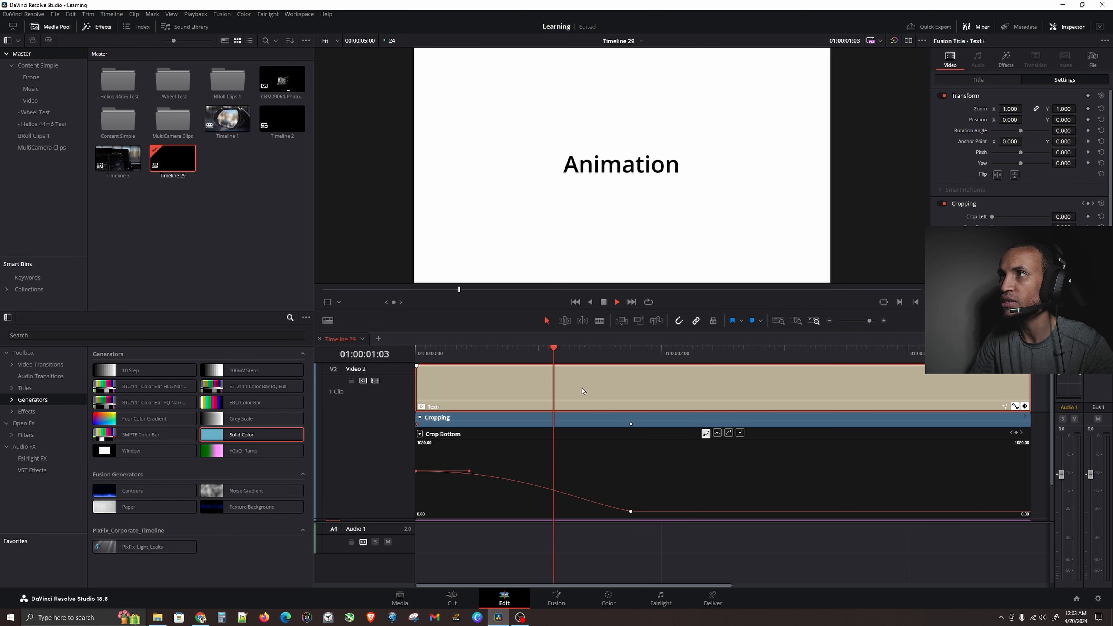
pyautogui.press('space')
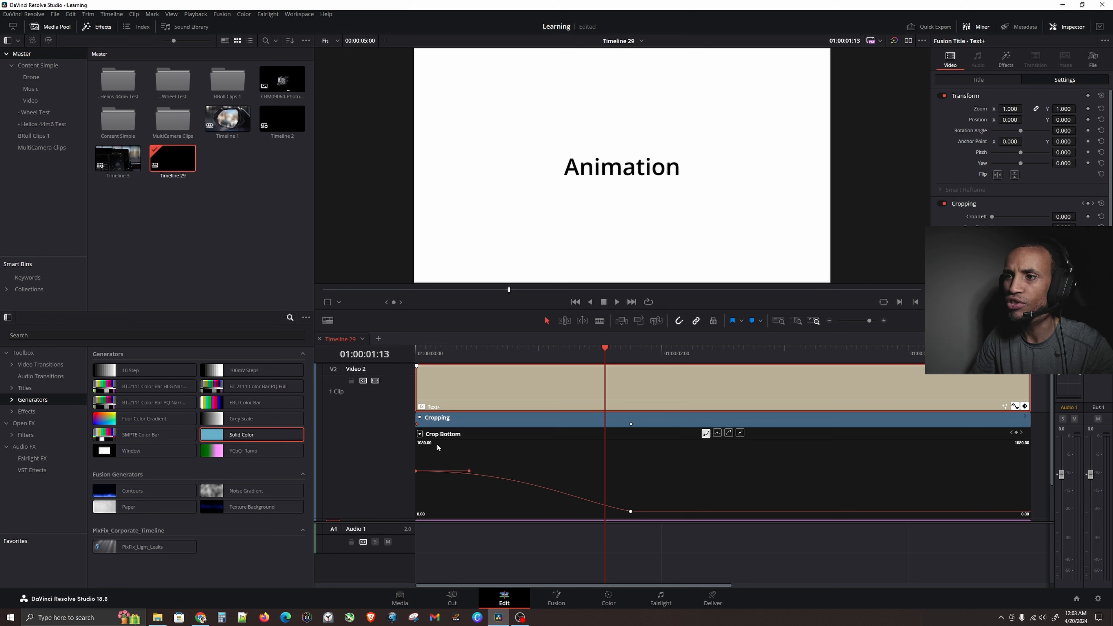
# Pull the first Crop Bottom keyframe's curve handle down for a steep initial drop, and preview the reveal
pyautogui.click(468, 470)
pyautogui.moveTo(468, 470); pyautogui.dragTo(432, 508)
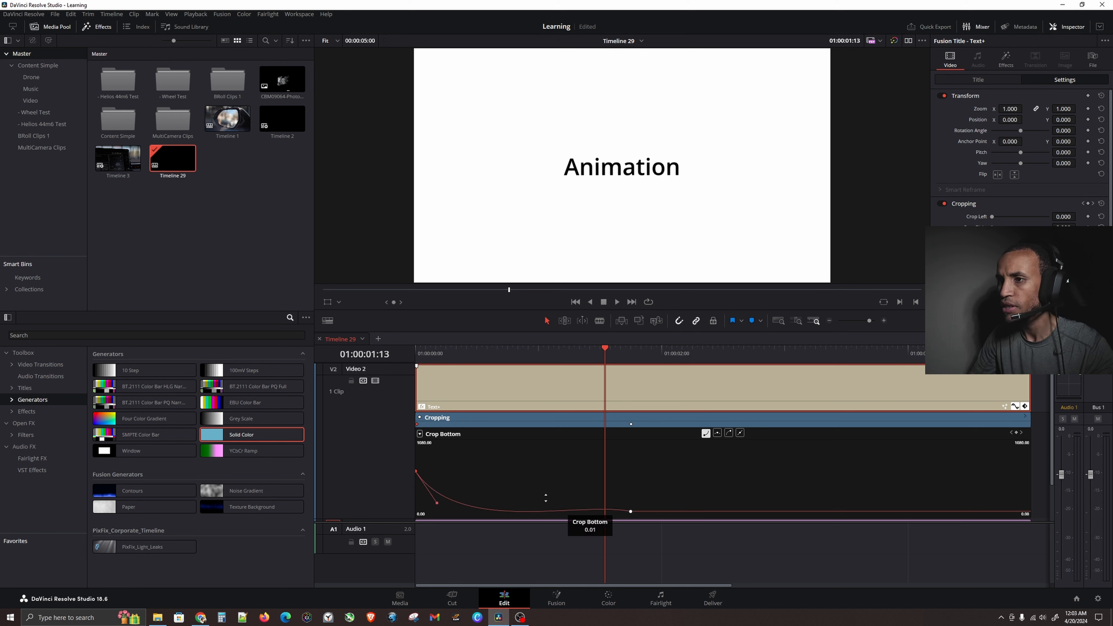
pyautogui.click(432, 351)
pyautogui.press('space')
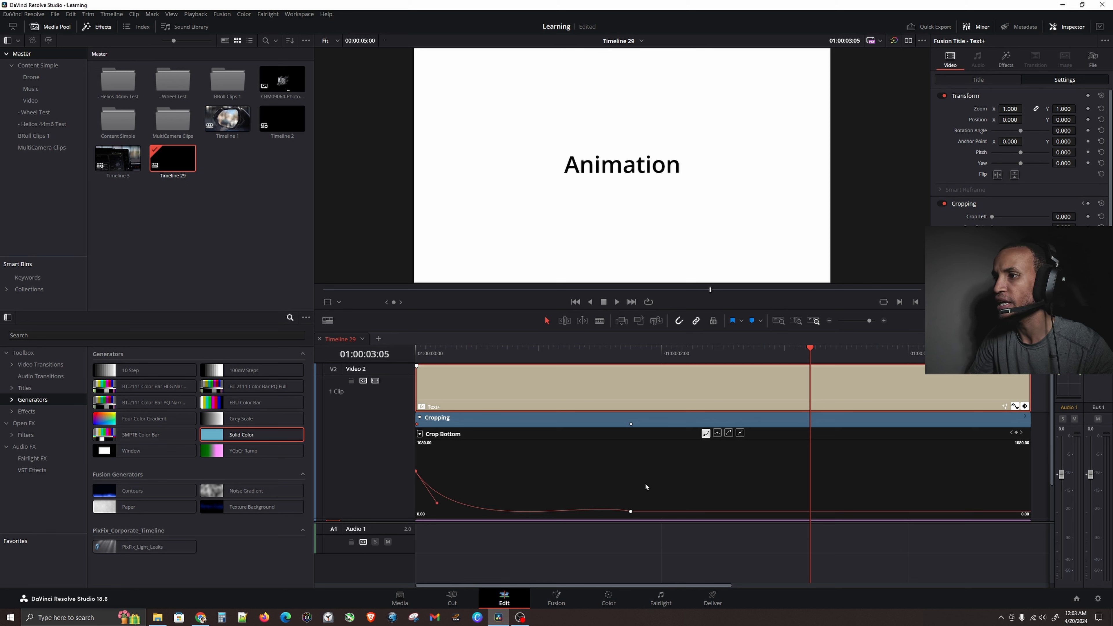
# Delete both Crop Bottom keyframes from the title clip and save the project
pyautogui.click(631, 510)
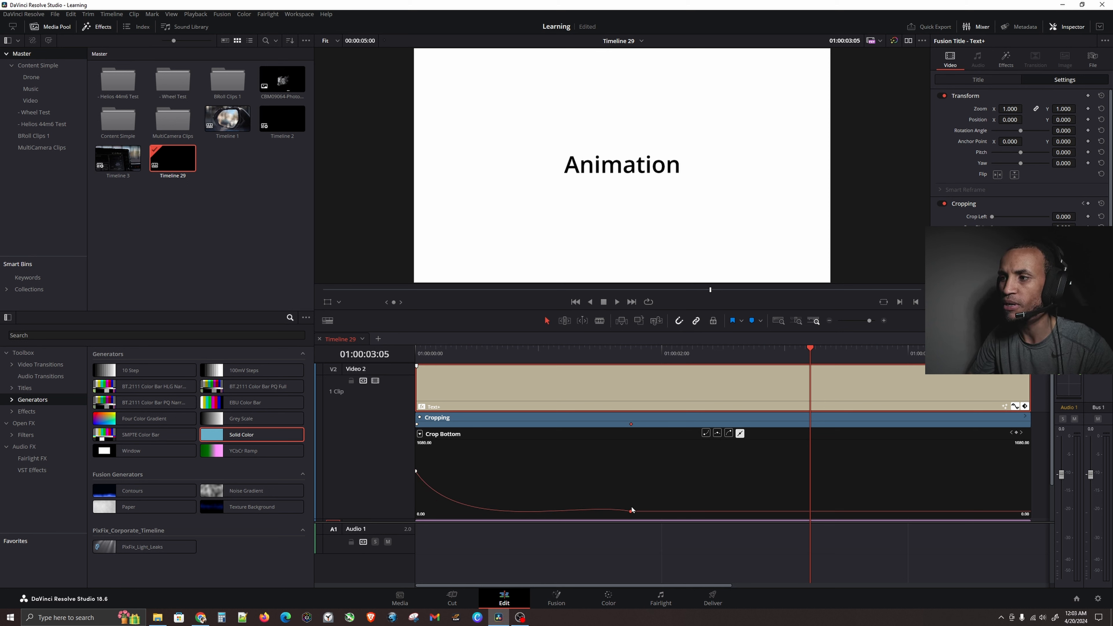
pyautogui.press('Delete')
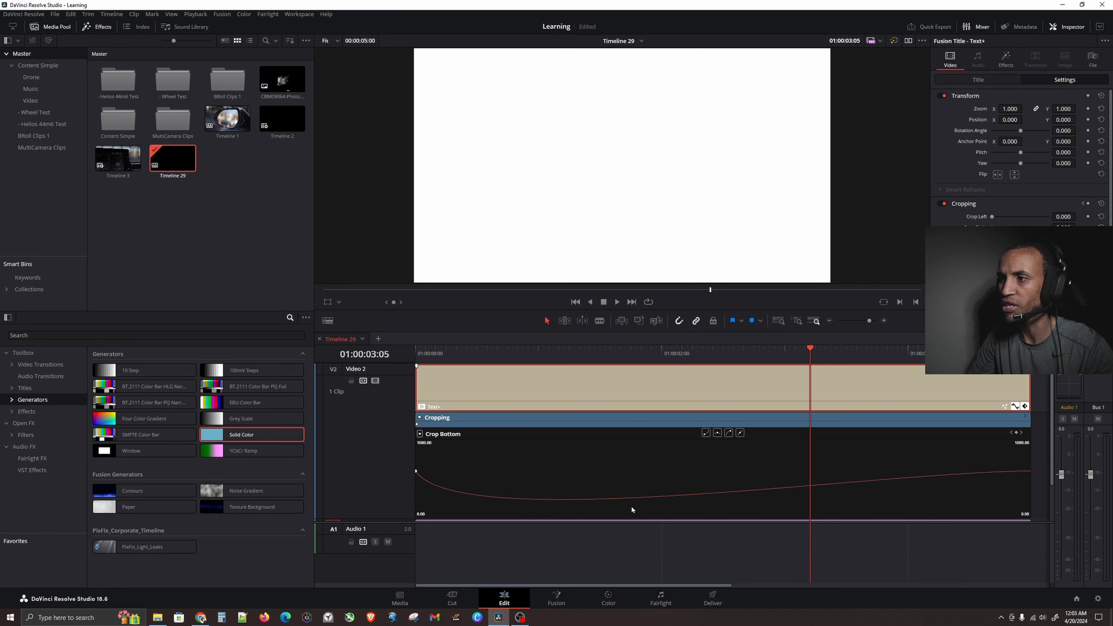
pyautogui.click(417, 471)
pyautogui.press('Delete')
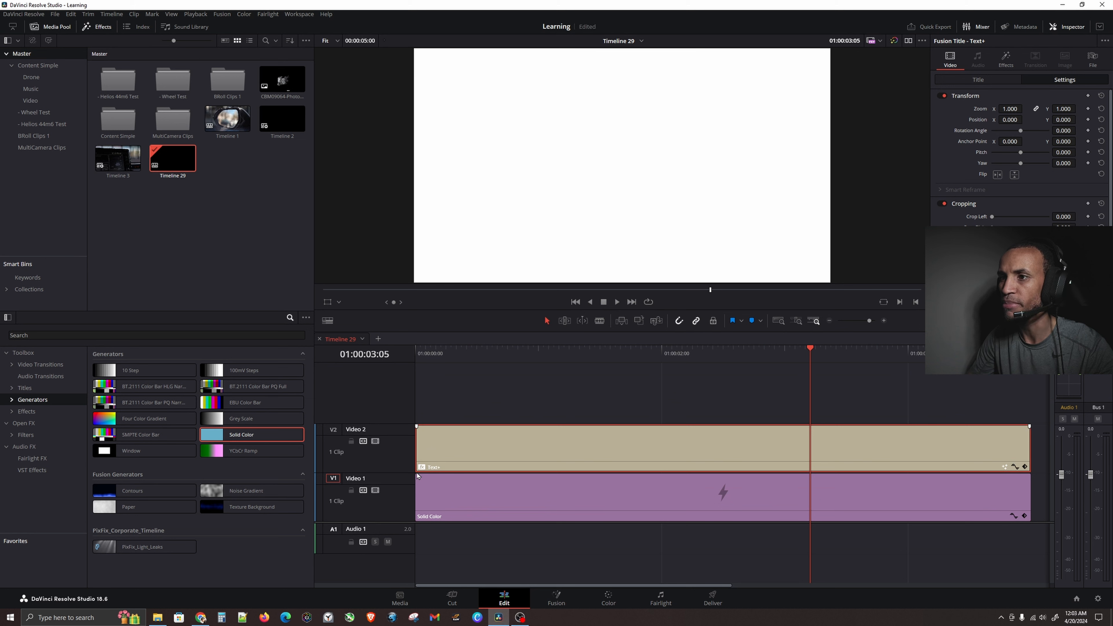
pyautogui.hotkey('ctrl', 's')
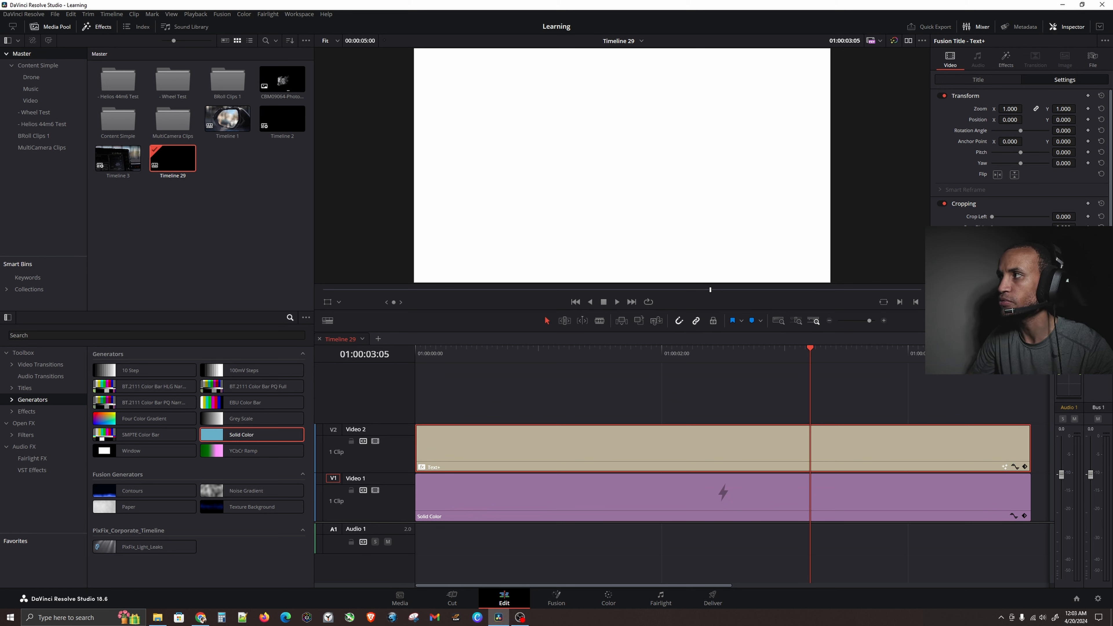
# Play the timeline from the start to check the title without the crop keyframes
pyautogui.press('Home')
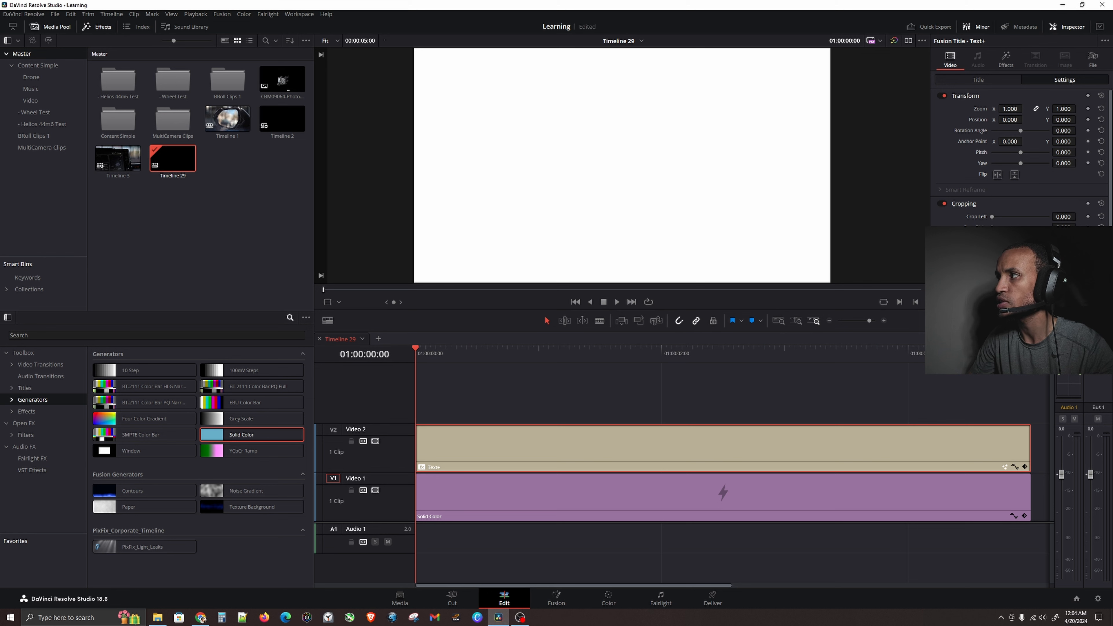
pyautogui.press('space')
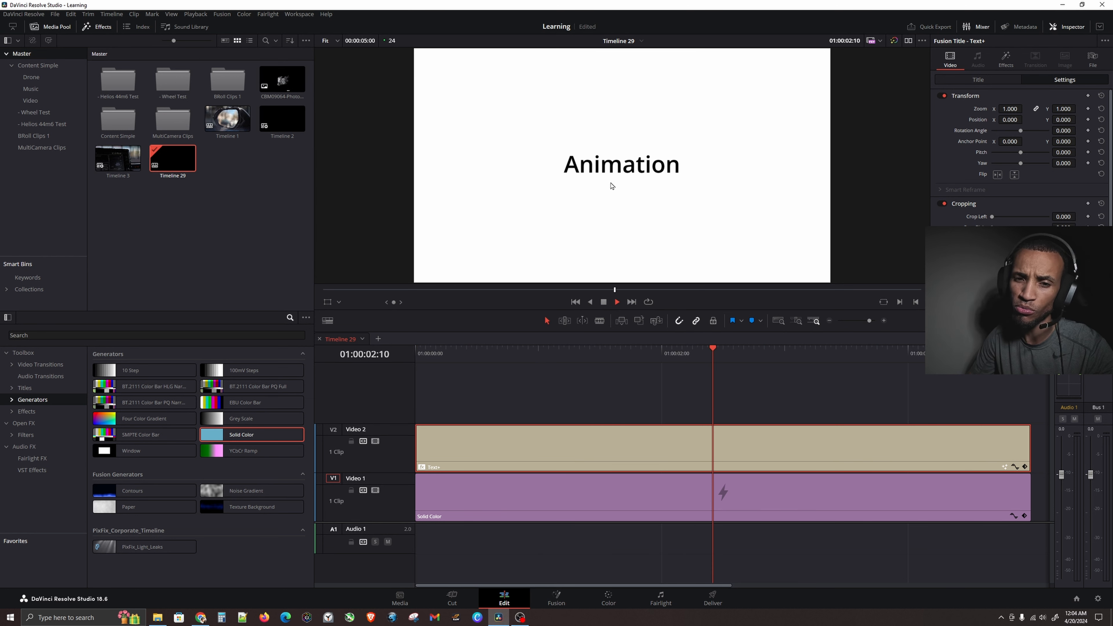
pyautogui.press('space')
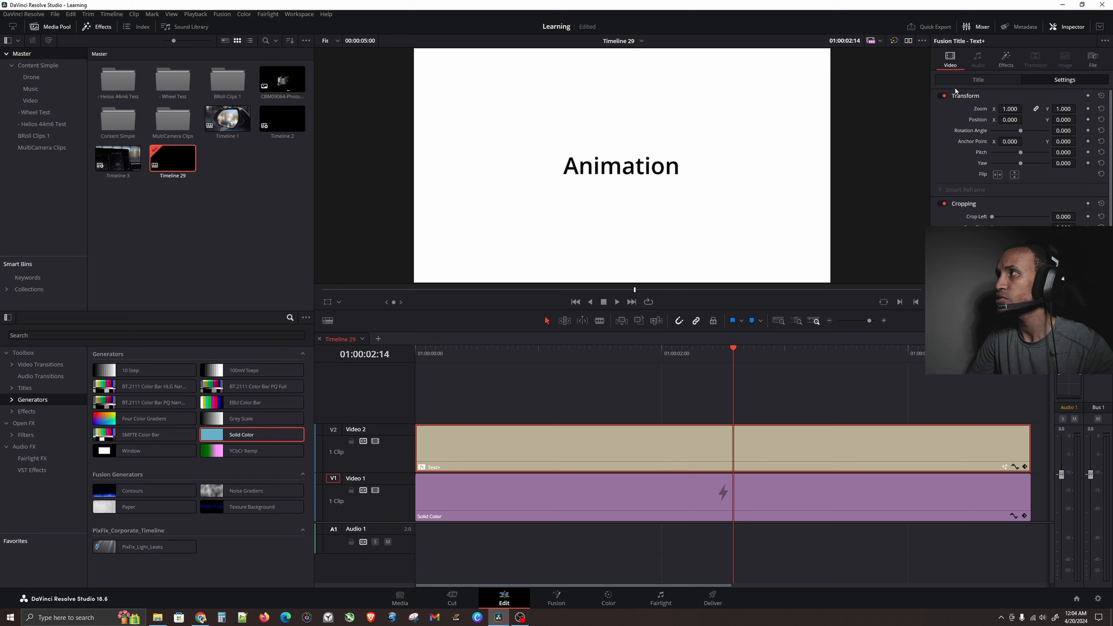
# Keyframe the title's layout Size from 0.039 at the timeline start to 1.0 at 01:00:01:11
pyautogui.click(971, 79)
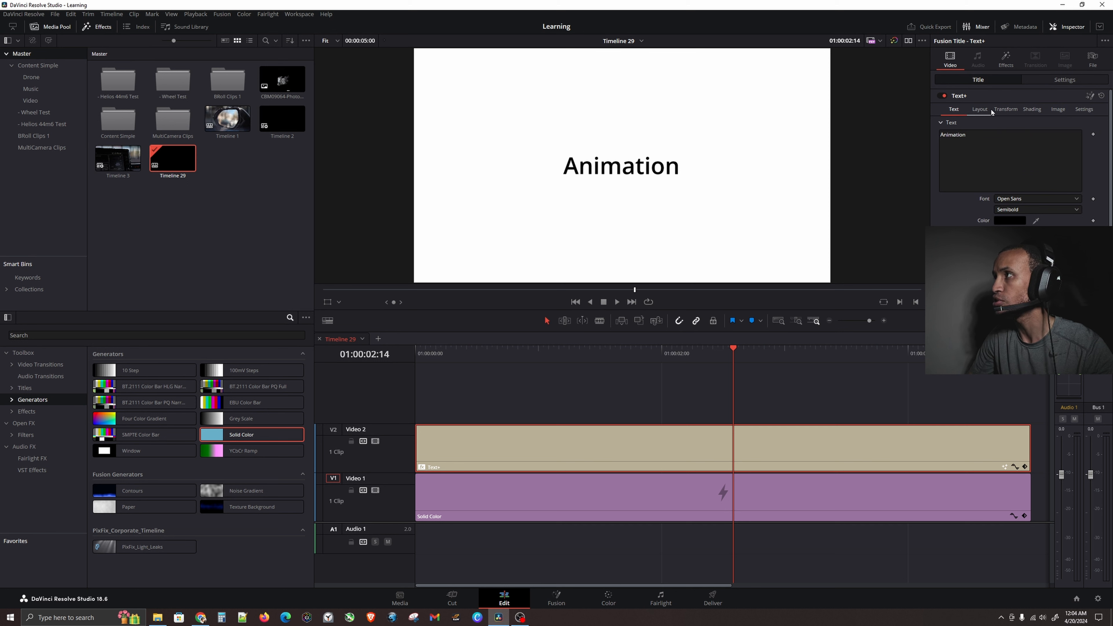
pyautogui.click(980, 110)
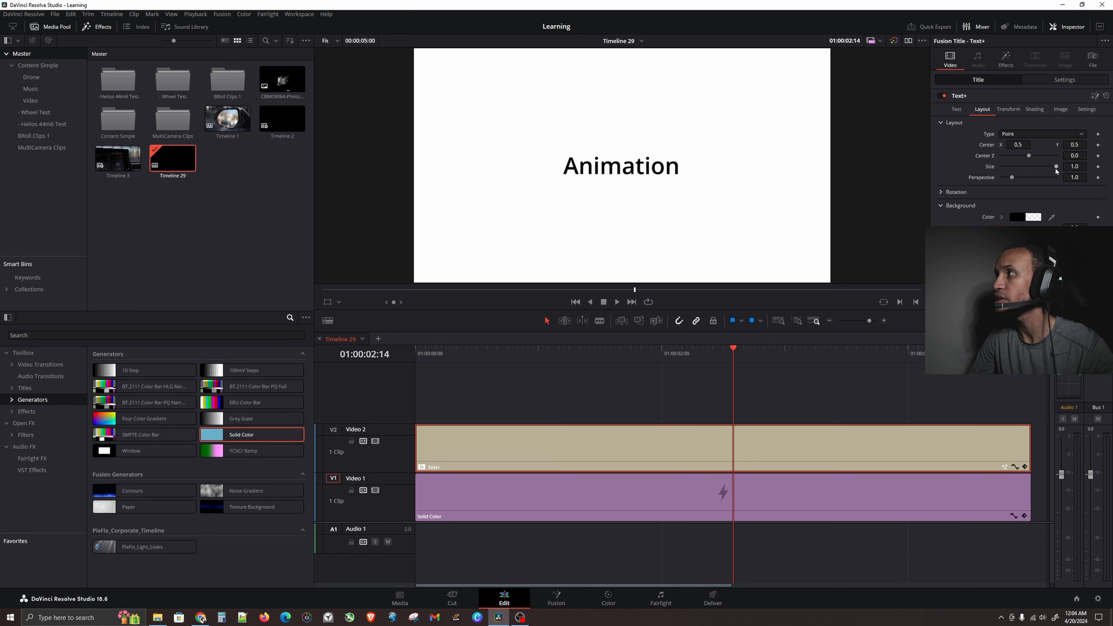
pyautogui.moveTo(1056, 168); pyautogui.dragTo(1004, 179)
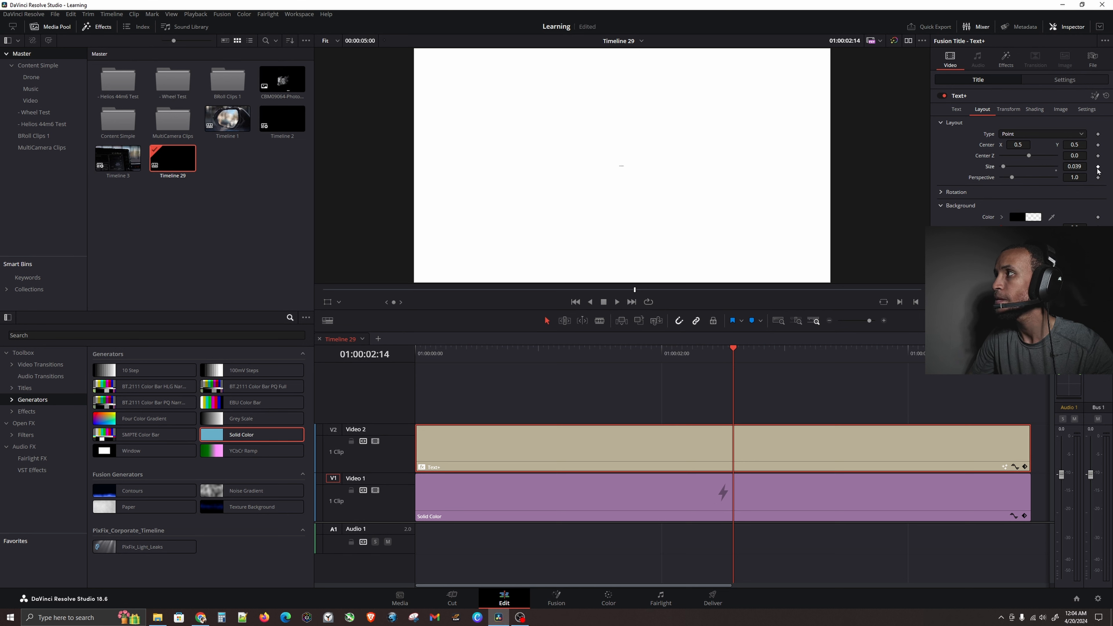
pyautogui.press('Home')
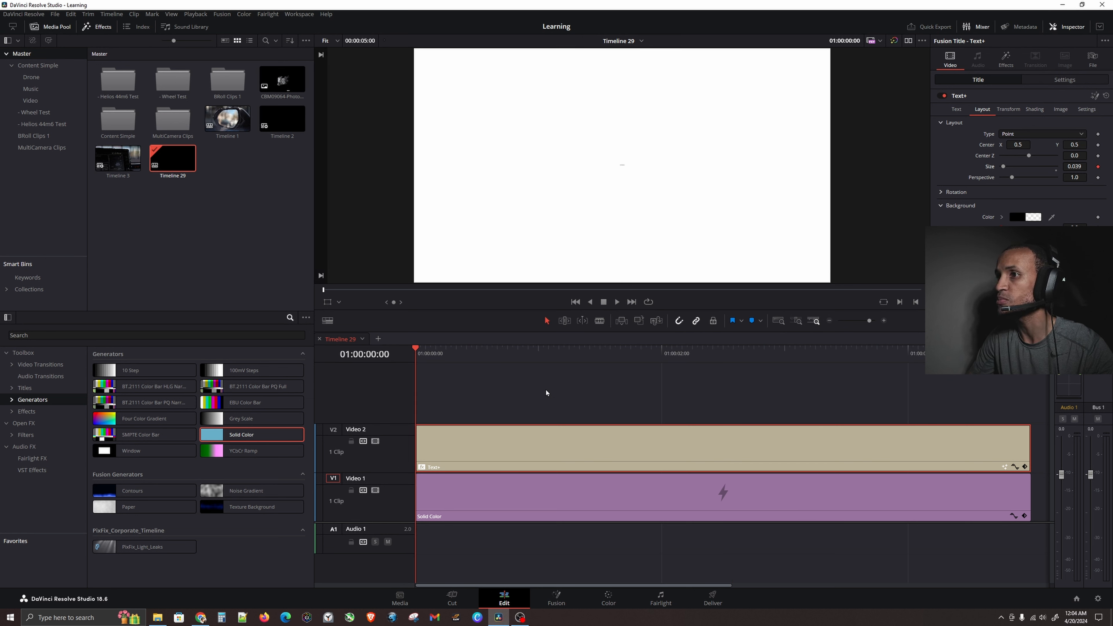
pyautogui.click(595, 350)
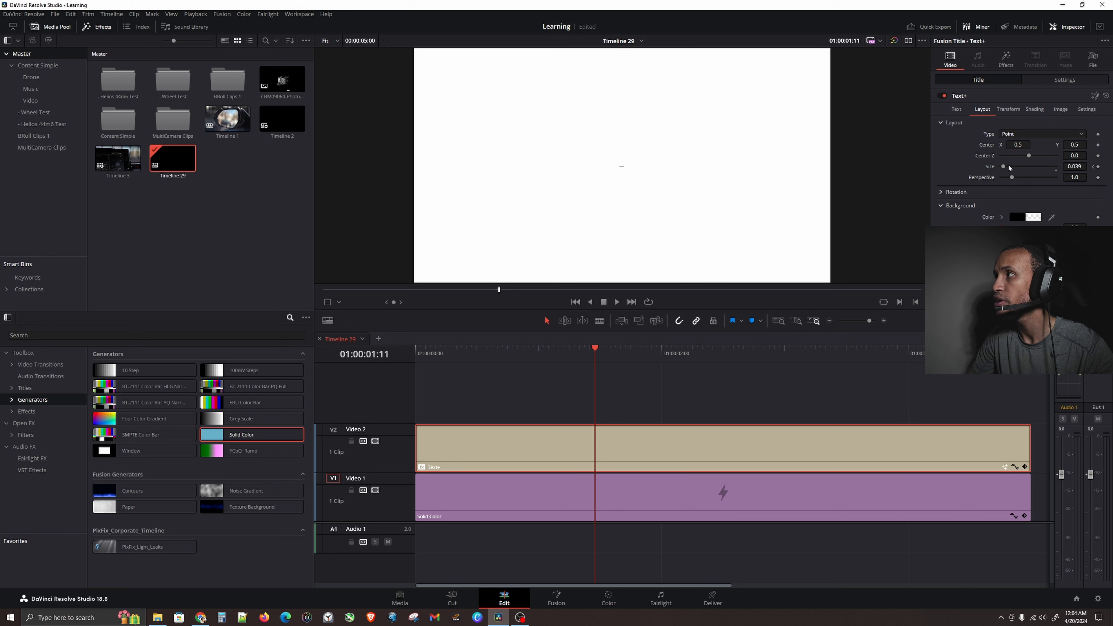
pyautogui.moveTo(1003, 166); pyautogui.dragTo(1076, 186)
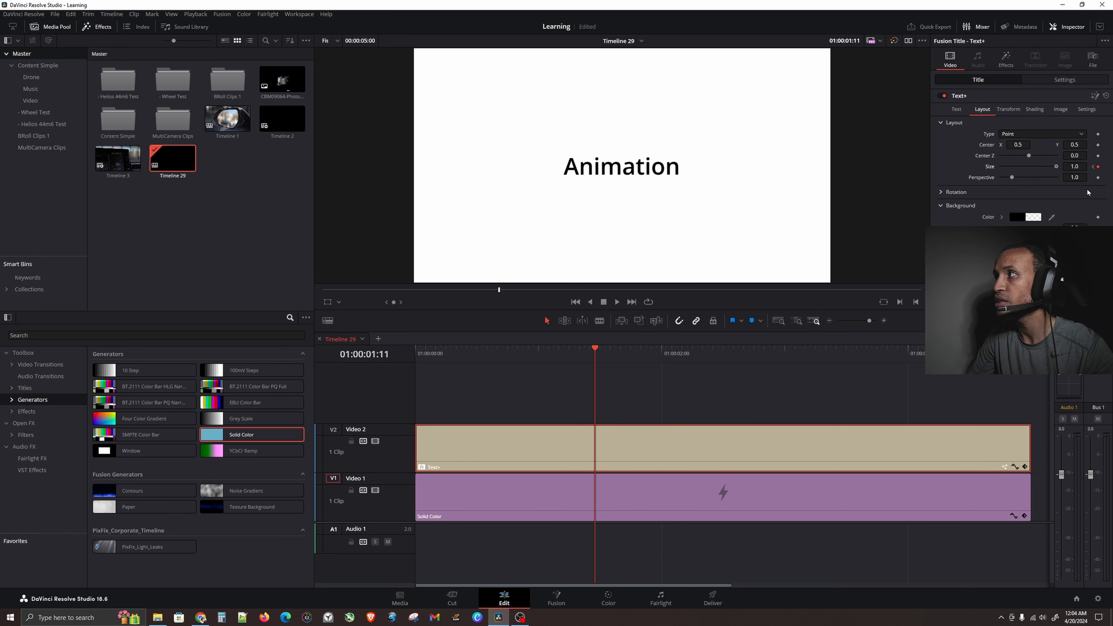
# Play the timeline from the start to review the title's size animation
pyautogui.click(423, 353)
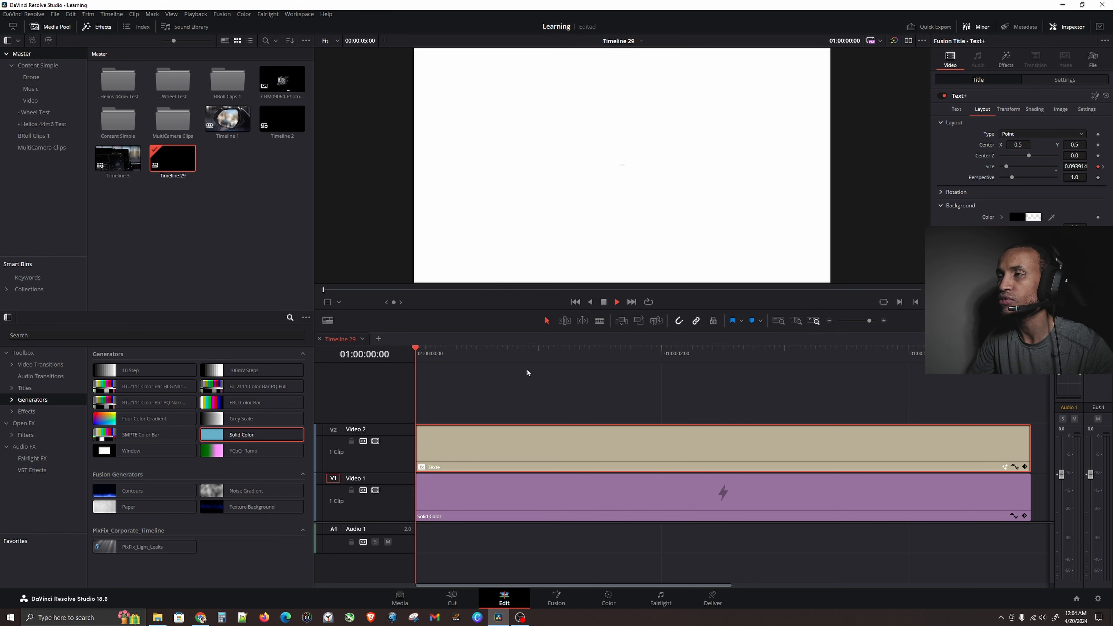
pyautogui.press('space')
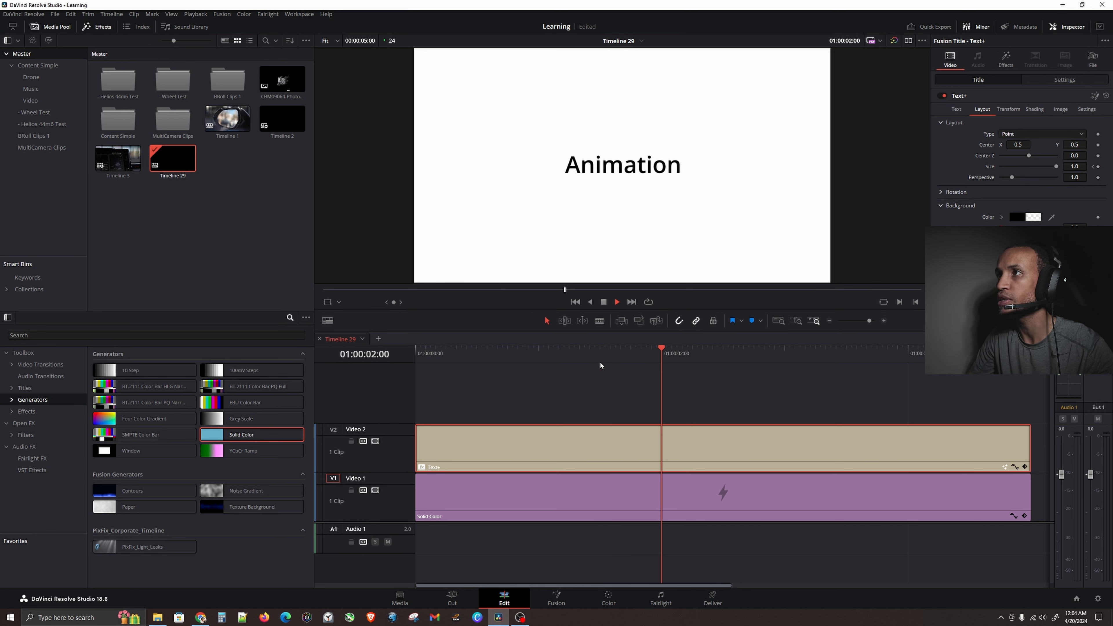
pyautogui.press('space')
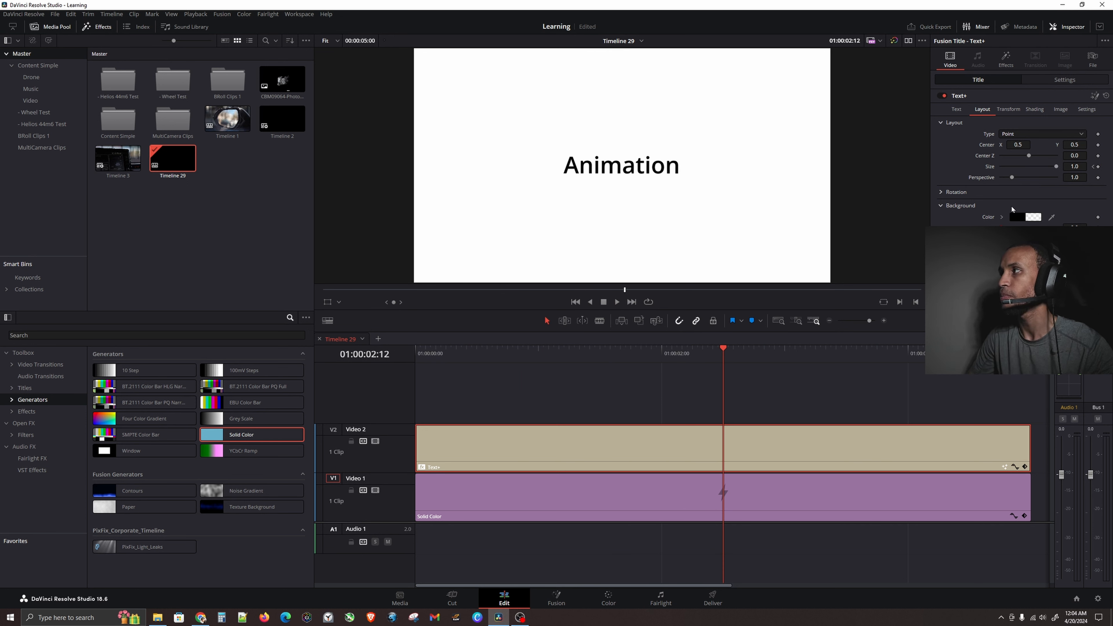
# Try adjusting the title's Perspective and lower its Center Z to -1.09
pyautogui.moveTo(1013, 177); pyautogui.dragTo(975, 185)
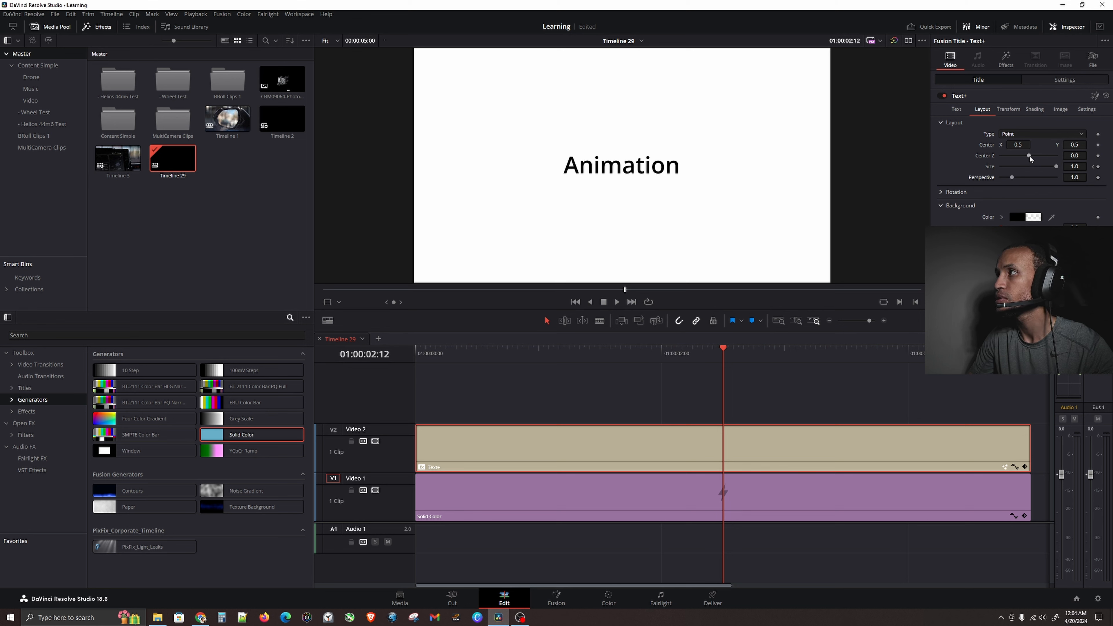
pyautogui.moveTo(1029, 155); pyautogui.dragTo(1025, 159)
pyautogui.moveTo(1025, 159); pyautogui.dragTo(1024, 159)
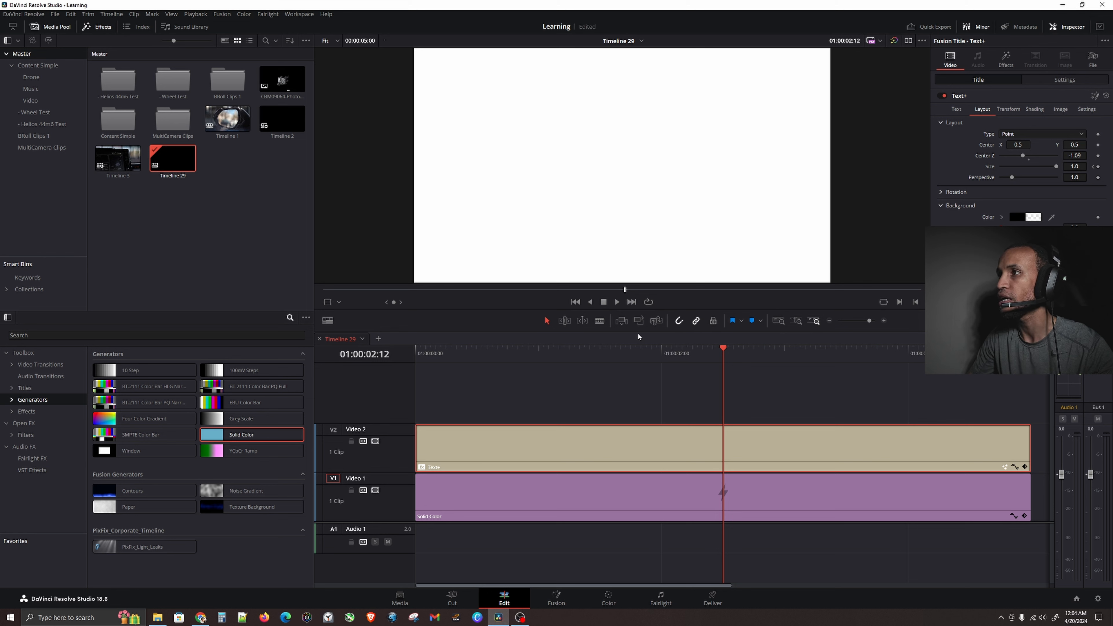
# Remove the title's starting Size keyframe and keyframe Center Z from -1.09 at the timeline start to -0.31 at 01:00:00:21
pyautogui.press('Home')
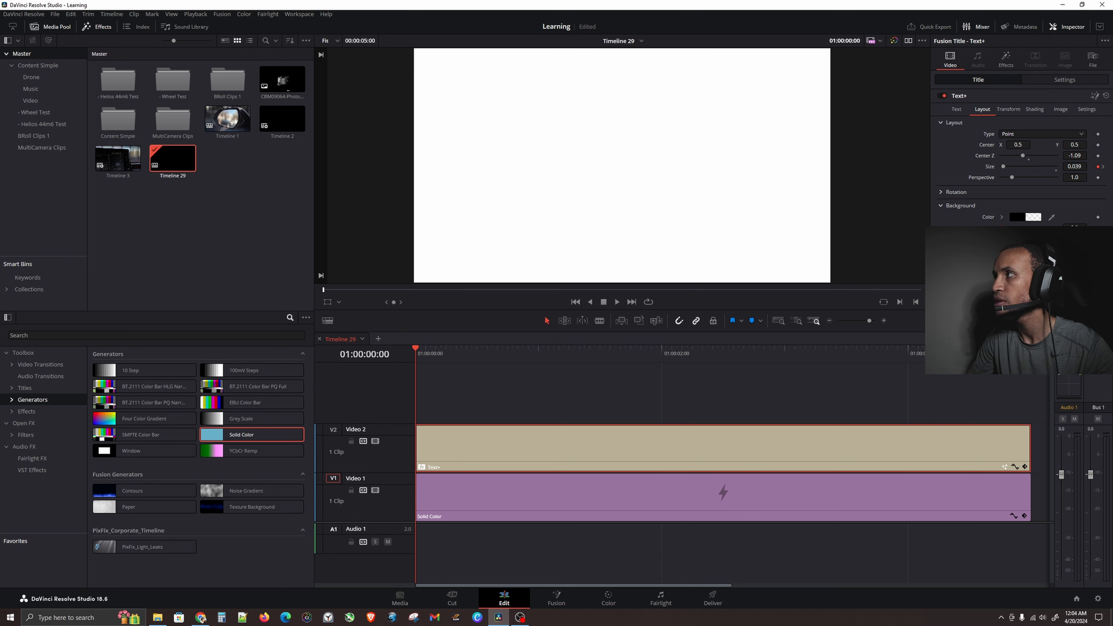
pyautogui.click(1099, 168)
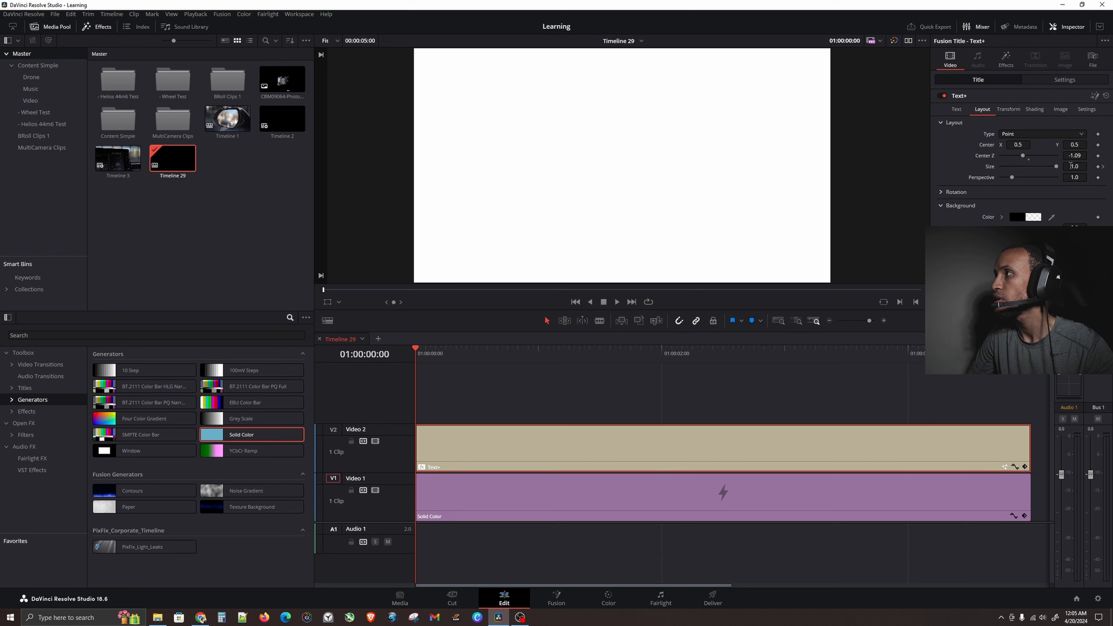
pyautogui.click(1098, 155)
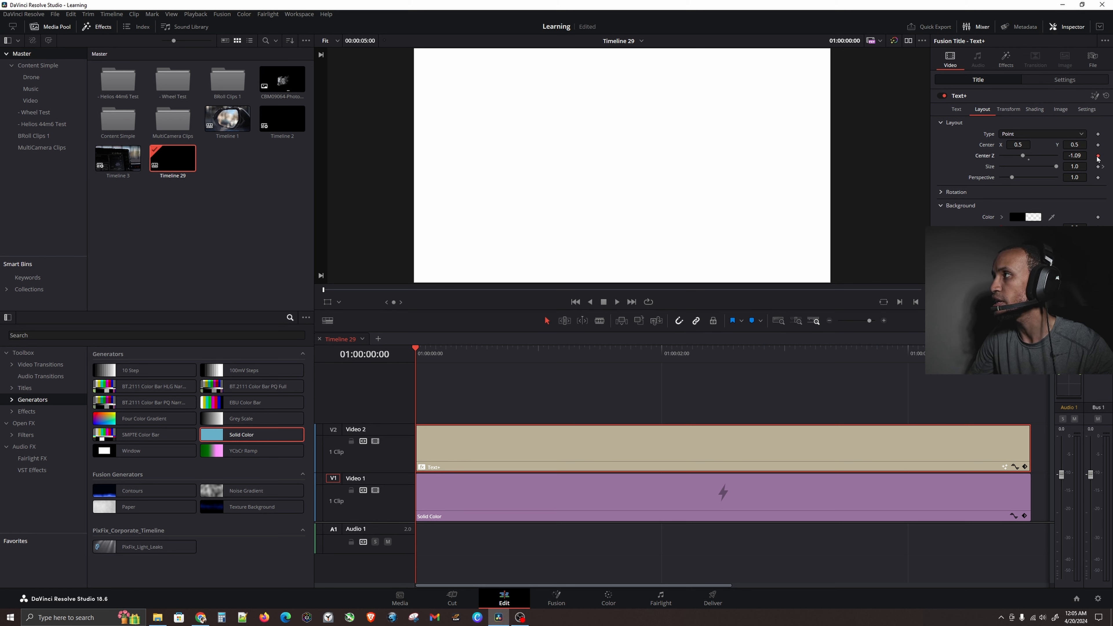
pyautogui.click(524, 353)
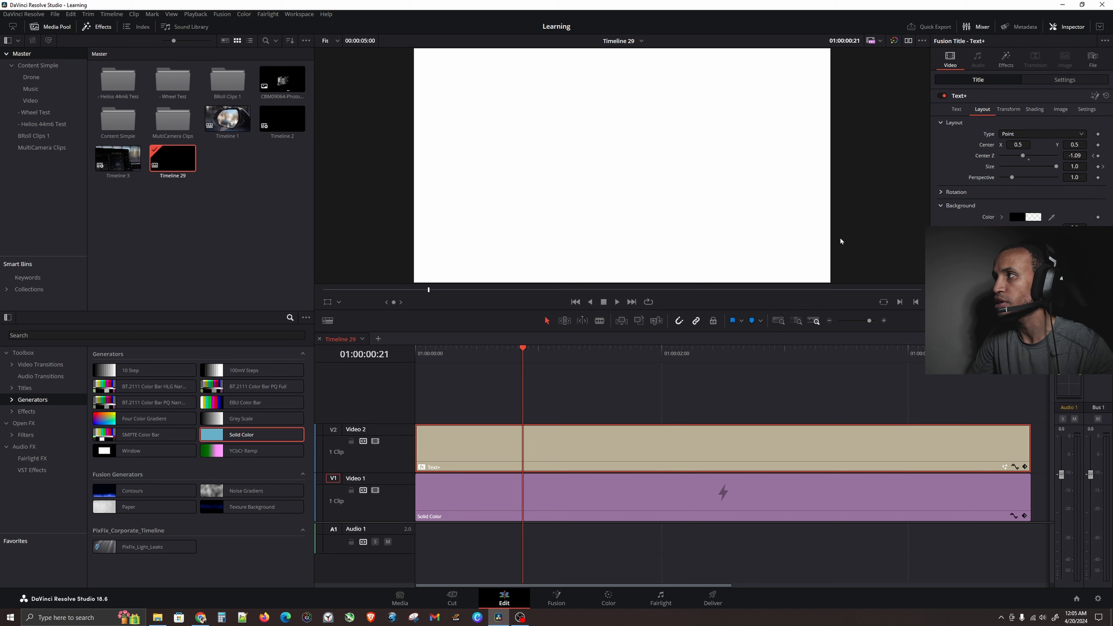
pyautogui.moveTo(1024, 159); pyautogui.dragTo(1028, 160)
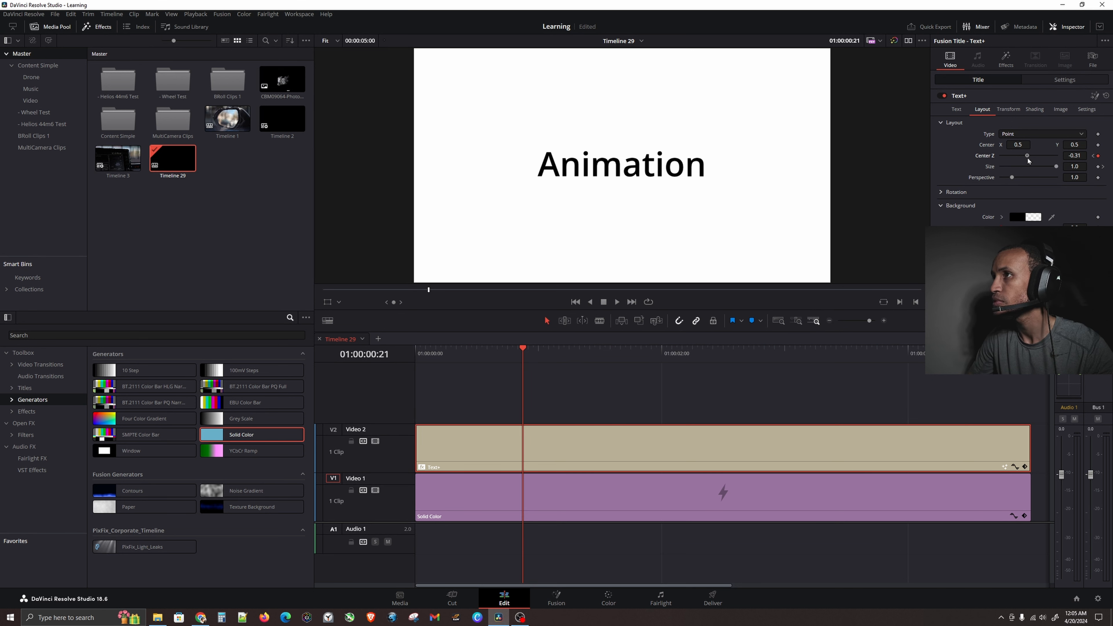
# Play the timeline from the start to review the title's Center Z animation
pyautogui.press('Home')
pyautogui.press('space')
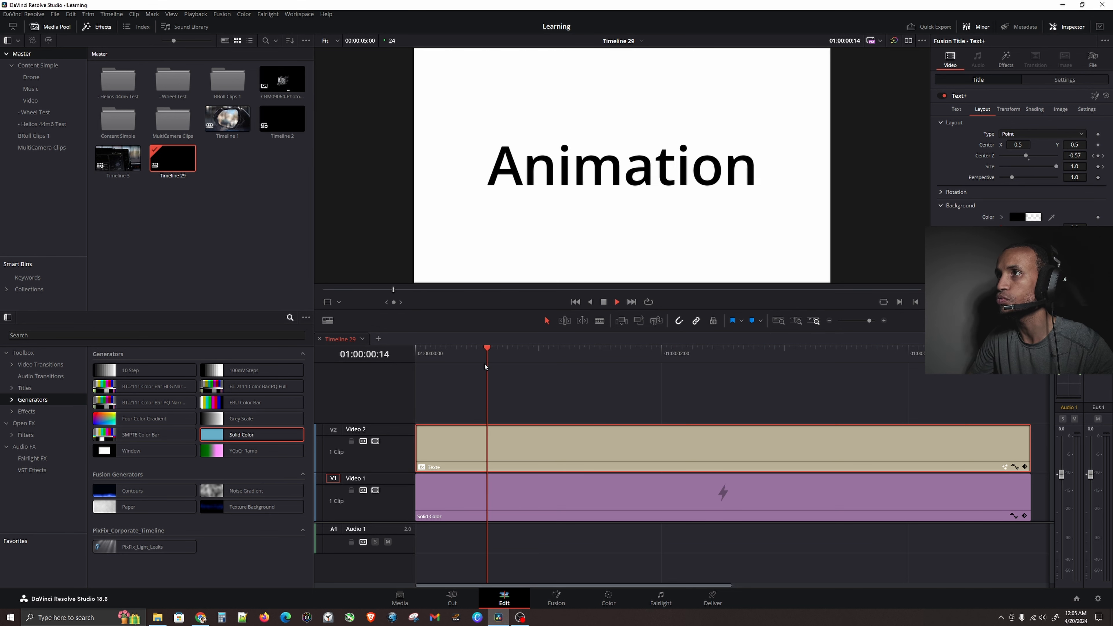
pyautogui.press('space')
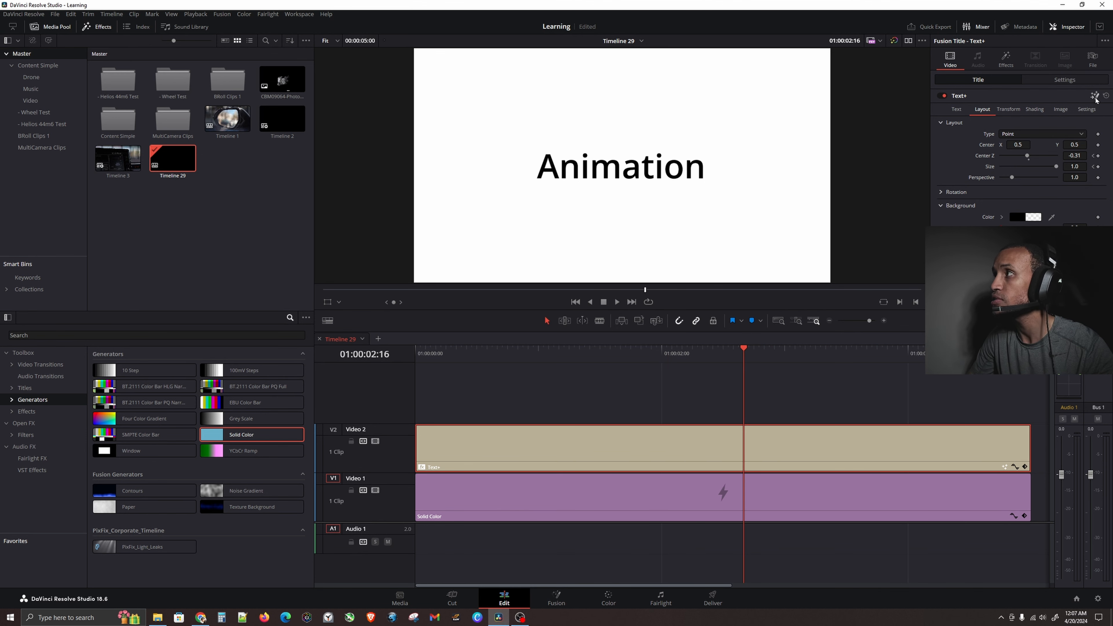
# Open the Text+ title on the Fusion page and save the project
pyautogui.click(1096, 98)
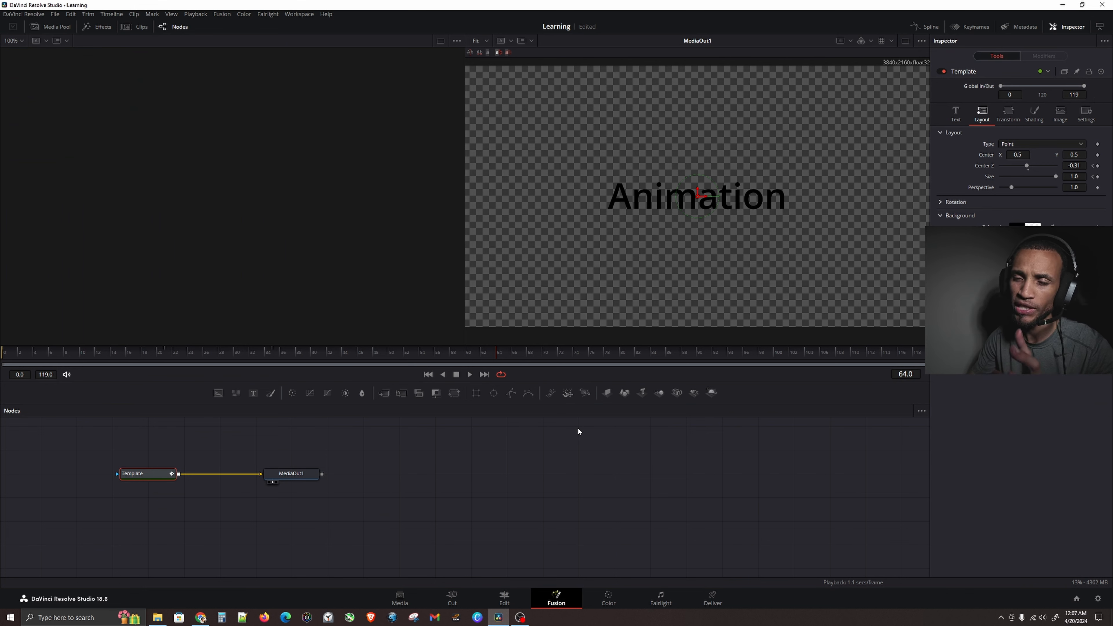
pyautogui.hotkey('ctrl', 's')
pyautogui.moveTo(296, 446); pyautogui.dragTo(543, 456)
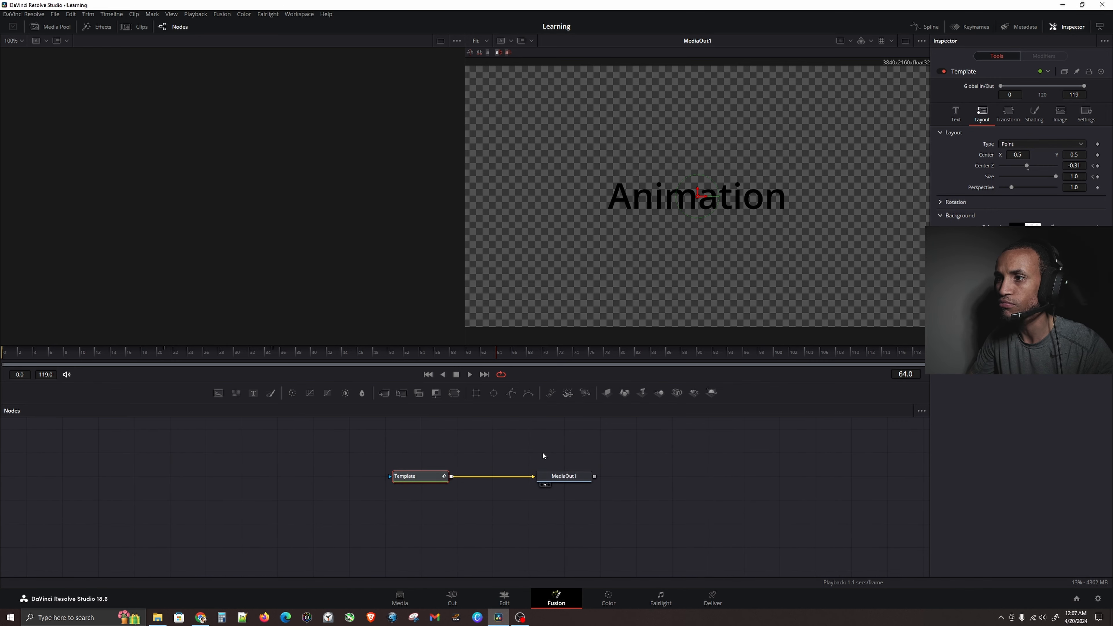
# Select the Template node and display its Layout Center Z curve in the Spline editor
pyautogui.click(428, 478)
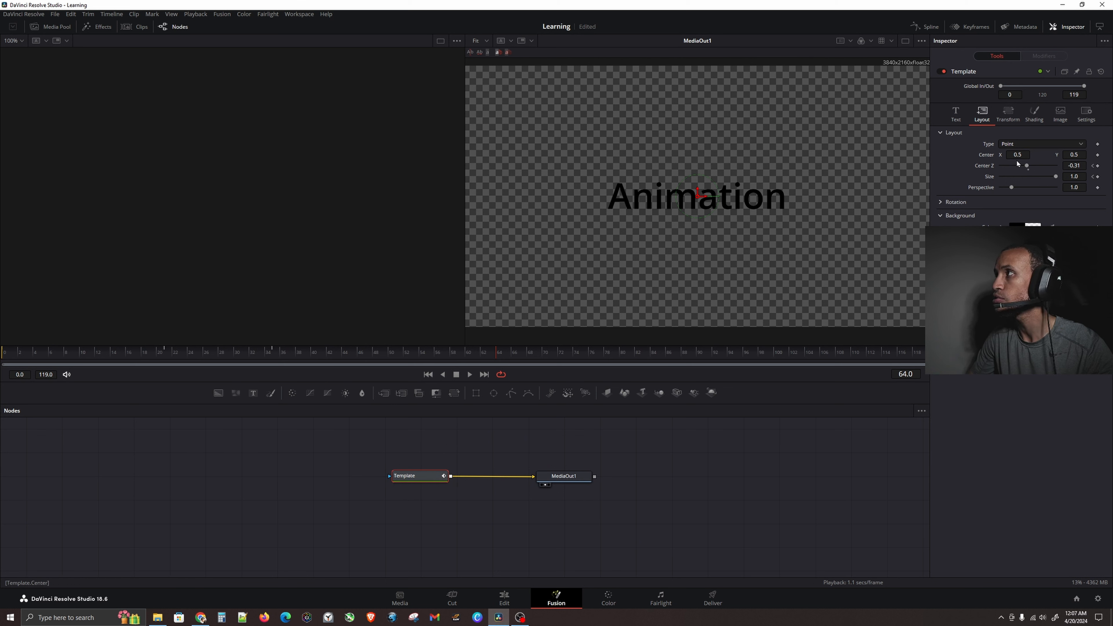
pyautogui.click(928, 26)
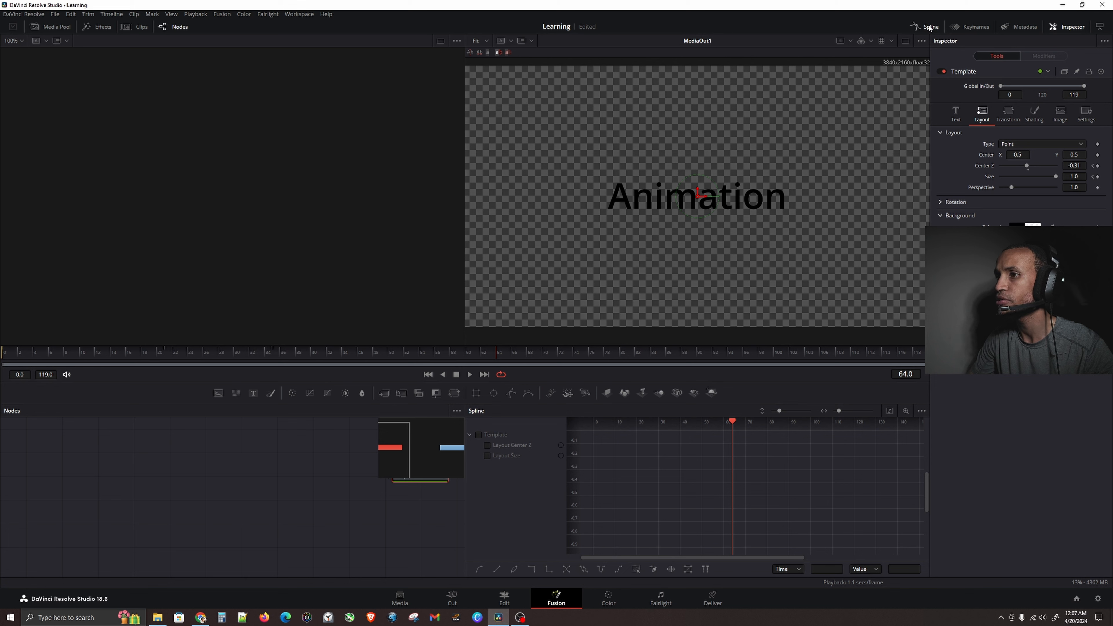
pyautogui.click(967, 27)
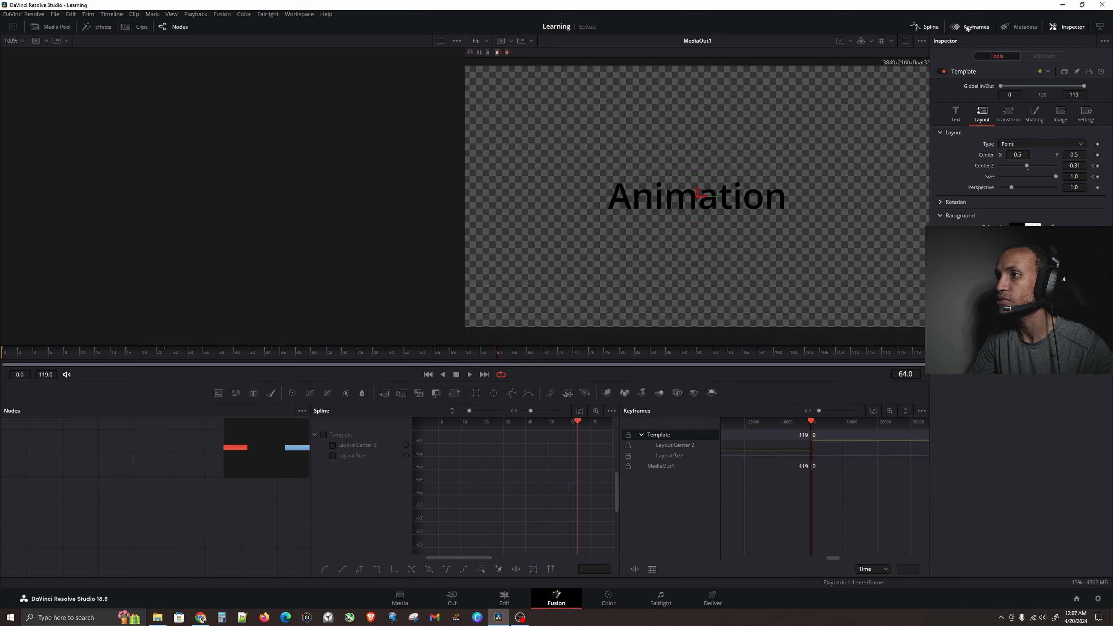
pyautogui.click(967, 28)
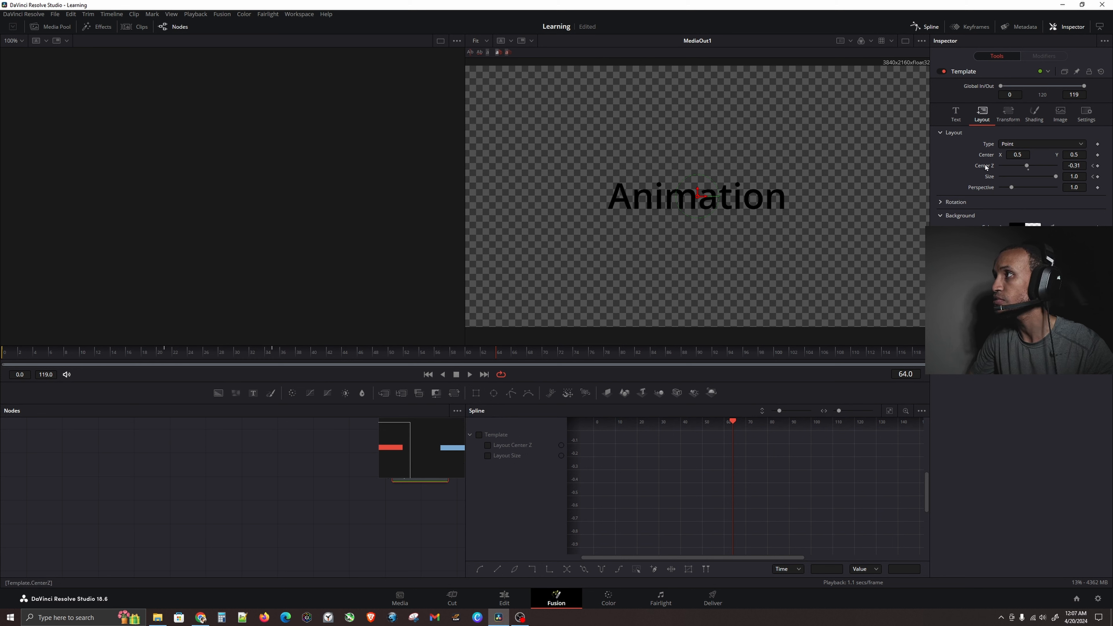
pyautogui.press('ctrl')
pyautogui.press('ctrl')
pyautogui.click(488, 444)
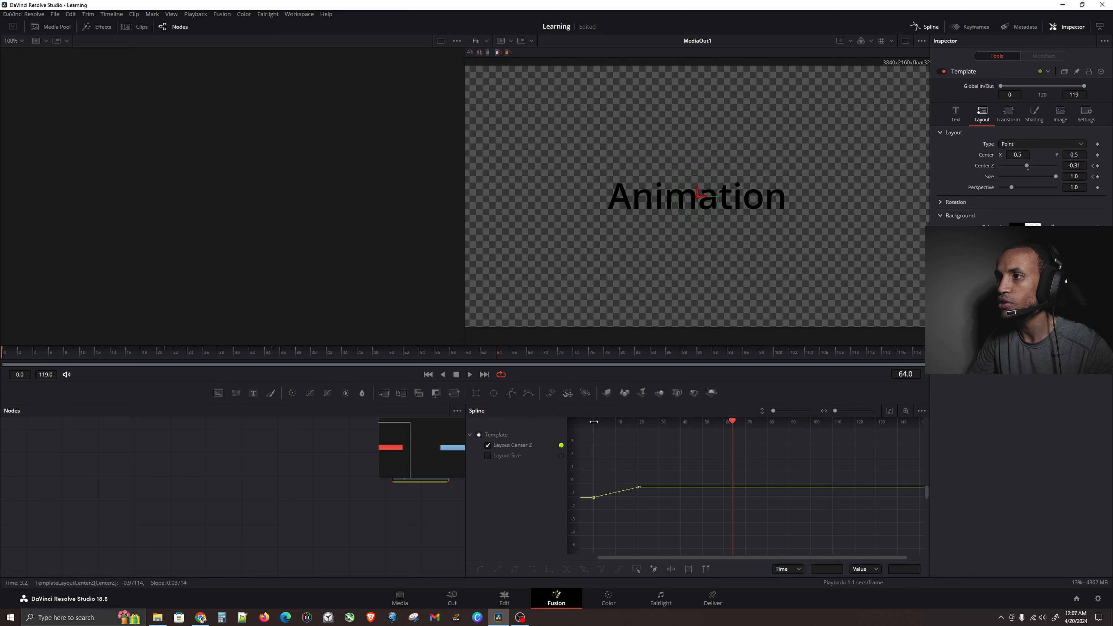
# Smooth the Layout Center Z curve at both its frame 0 and frame 21 keyframes
pyautogui.moveTo(594, 422); pyautogui.dragTo(593, 445)
pyautogui.click(788, 422)
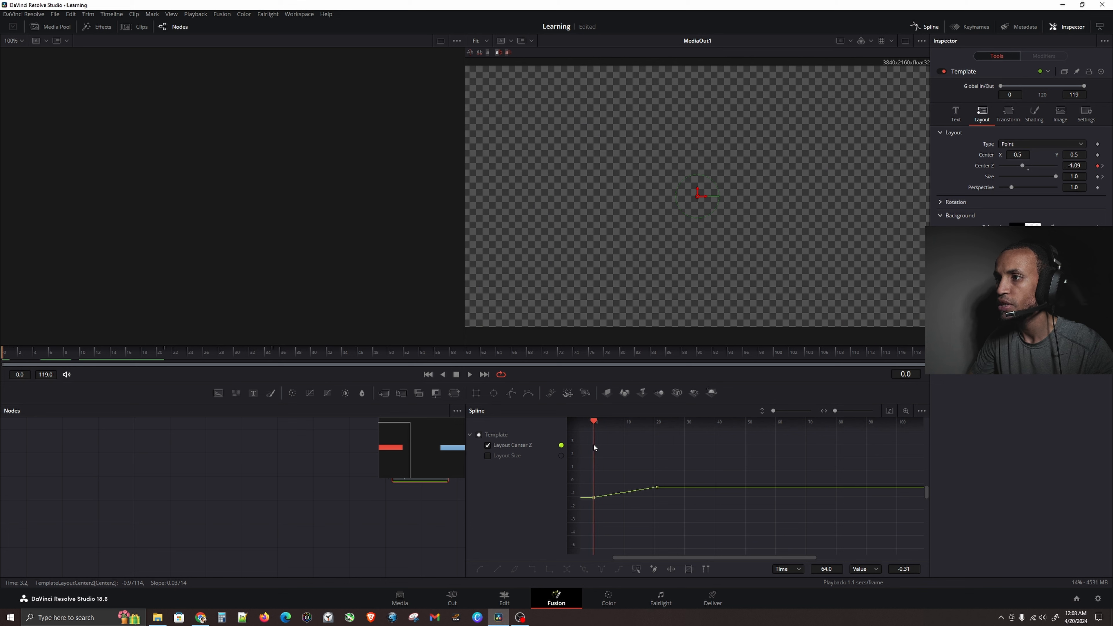
pyautogui.click(591, 499)
pyautogui.click(655, 488)
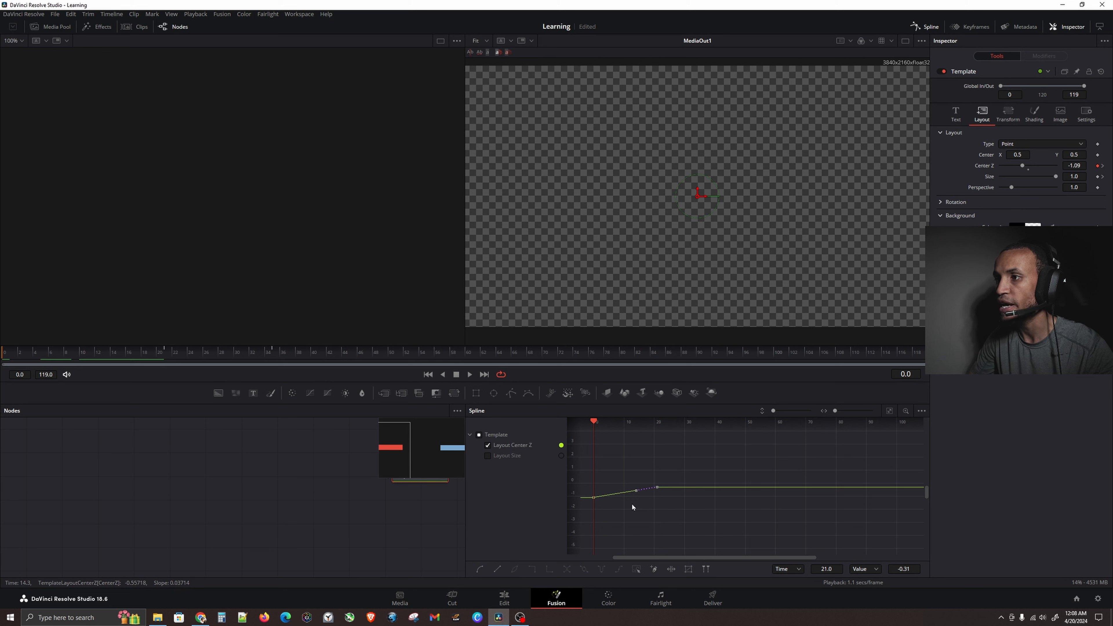
pyautogui.click(480, 569)
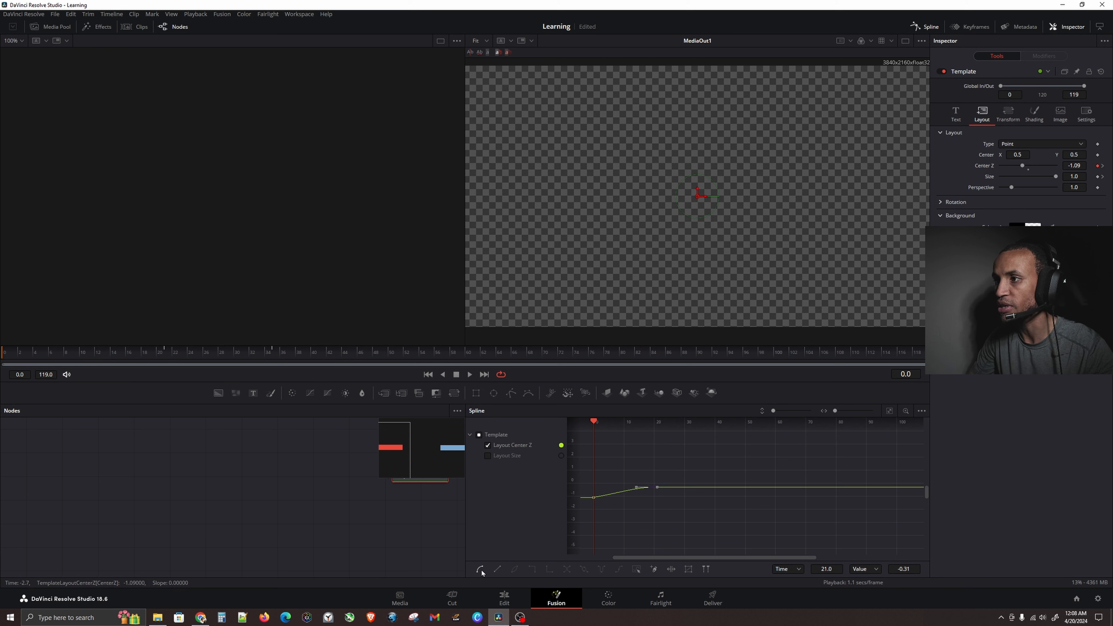
pyautogui.click(594, 498)
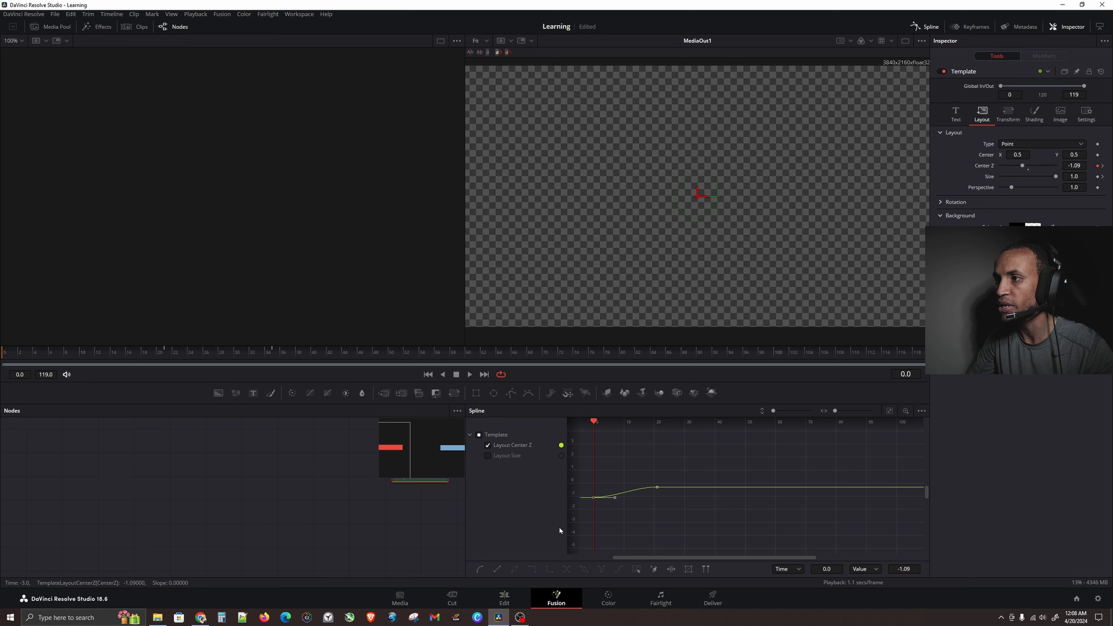
# Play the composition to review the smoothed Center Z animation
pyautogui.press('space')
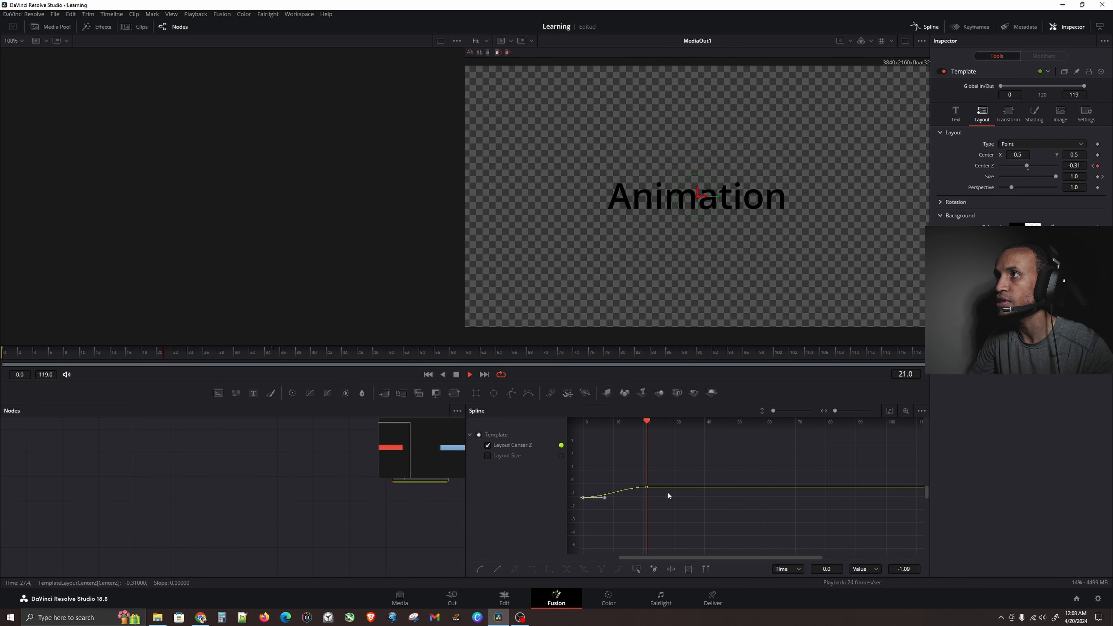
pyautogui.press('space')
pyautogui.moveTo(638, 498); pyautogui.dragTo(721, 498)
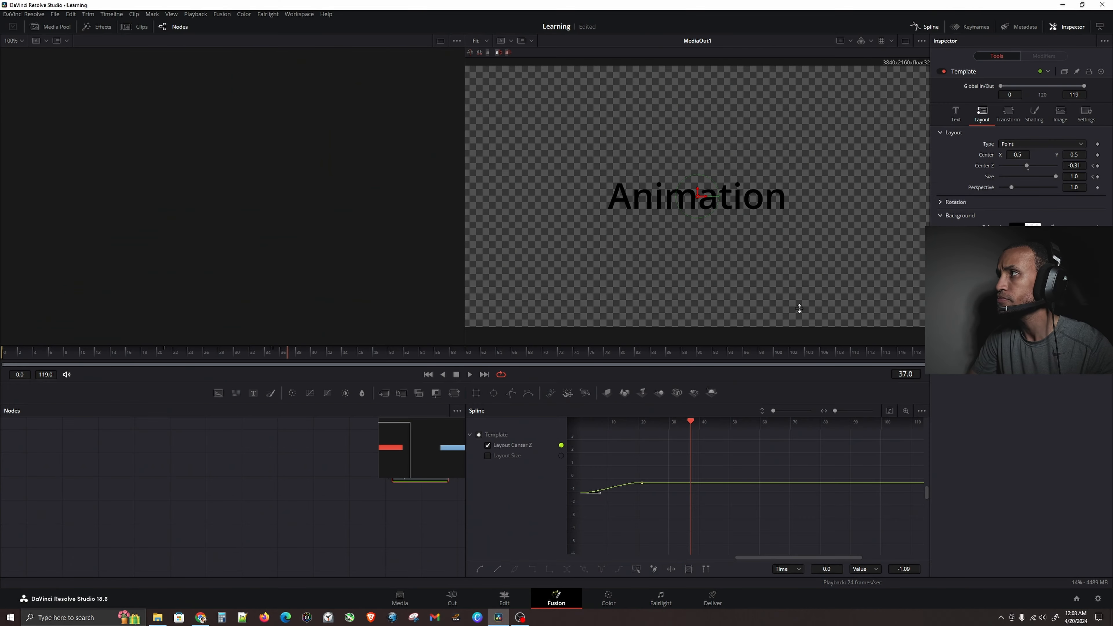
# Return to the Edit page and play the plain Animation title on the timeline
pyautogui.click(504, 597)
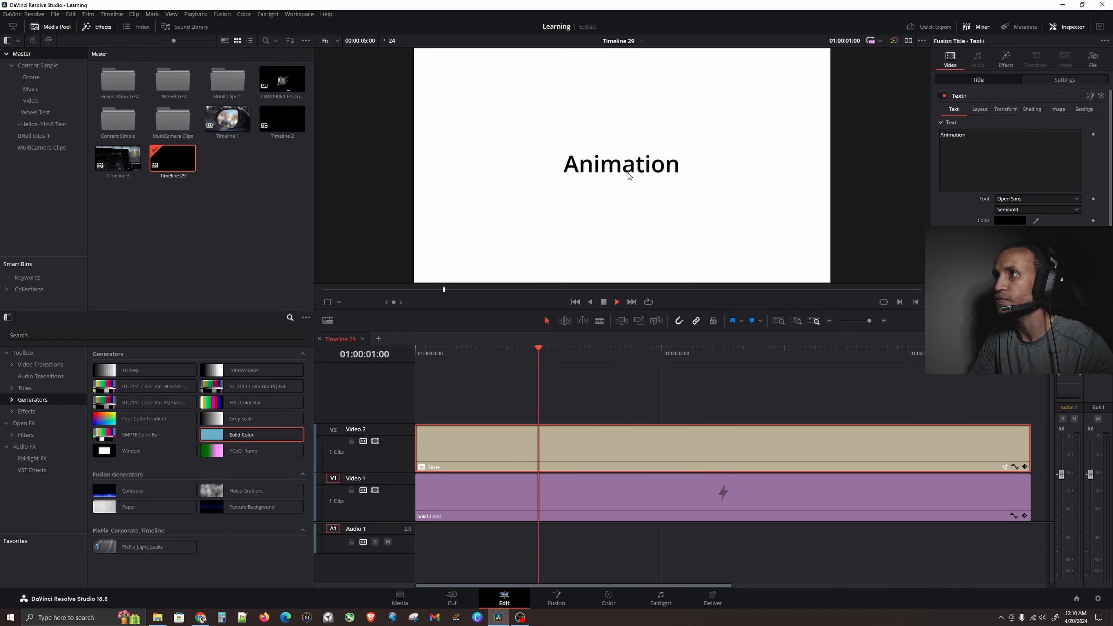
pyautogui.press('space')
pyautogui.scroll(-4, 1008, 175)
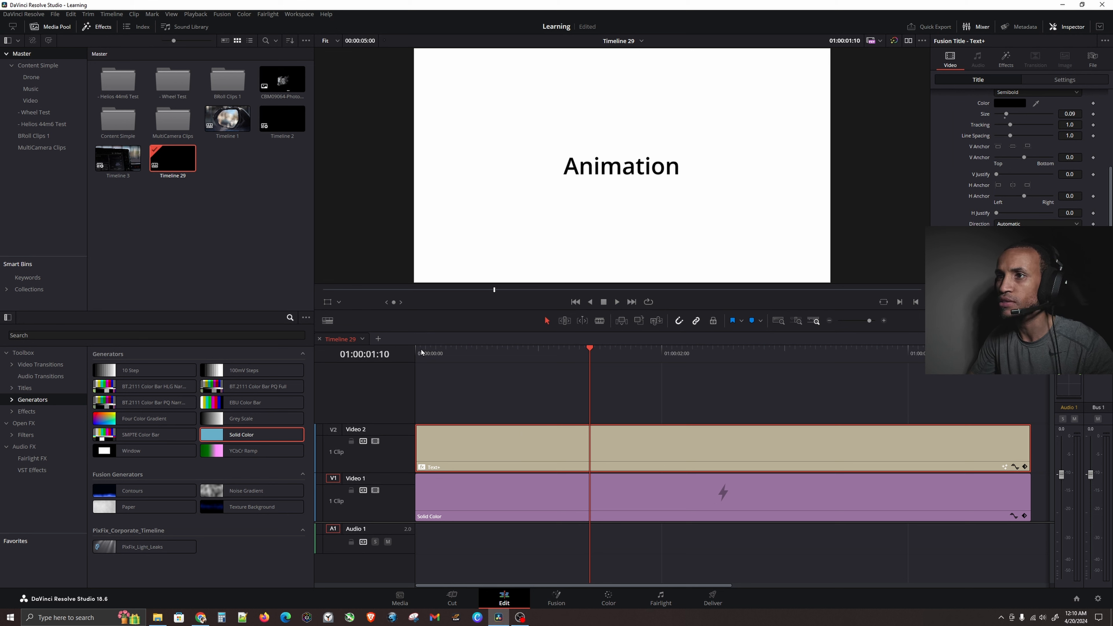
# Keyframe the title's Write On so the text is hidden at the timeline start and fully written at 01:00:01:07
pyautogui.press('Home')
pyautogui.scroll(4, 994, 148)
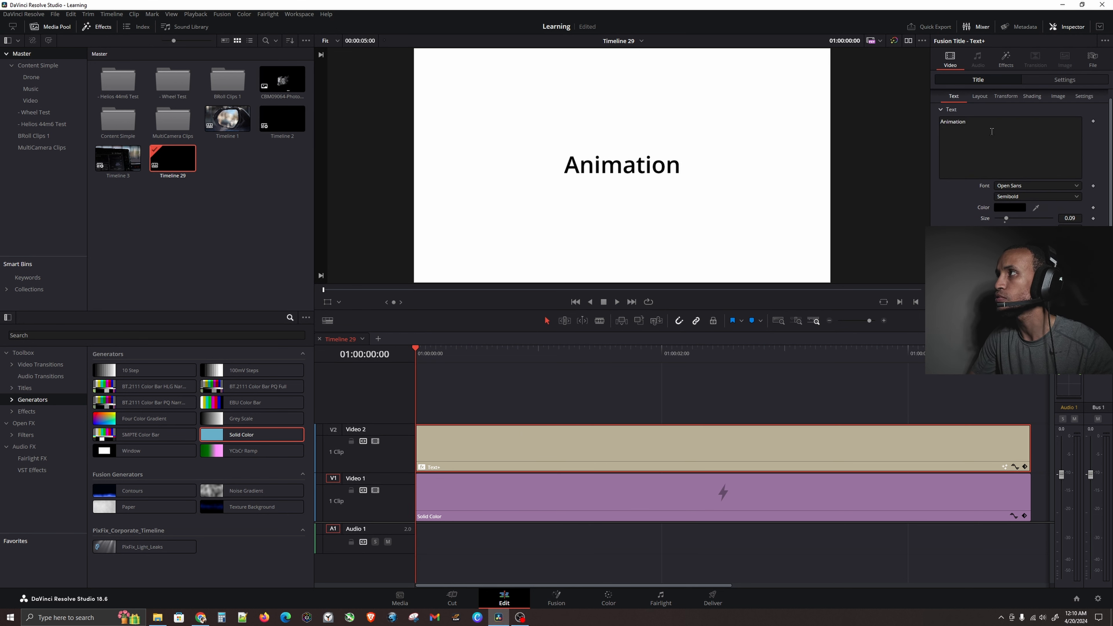
pyautogui.click(983, 84)
pyautogui.scroll(-4, 1042, 149)
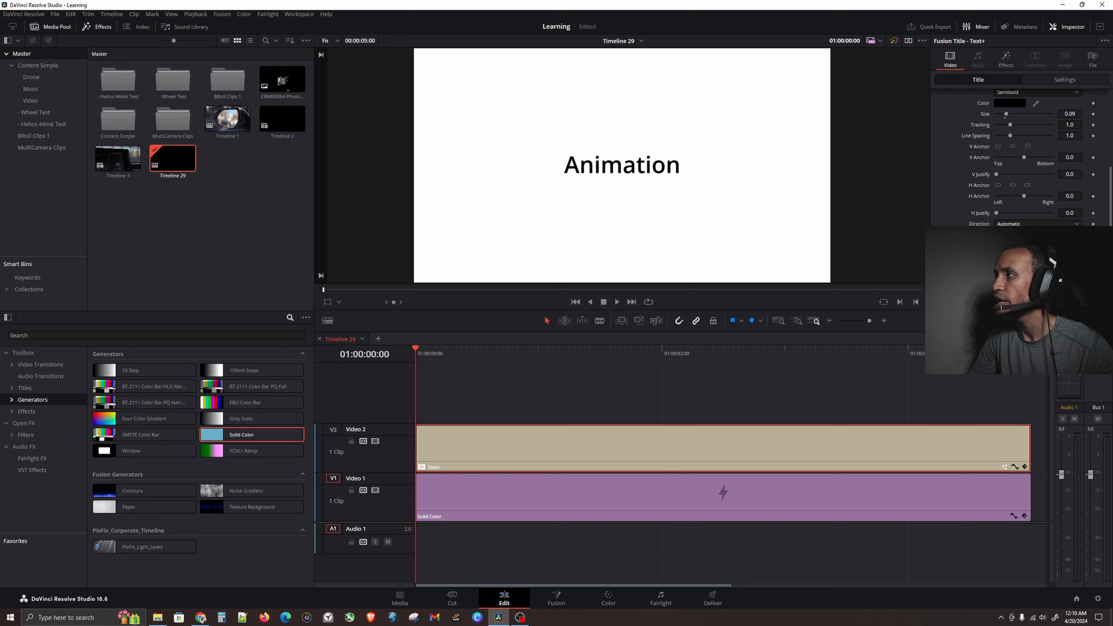
pyautogui.press('BackSpace')
pyautogui.press('BackSpace')
pyautogui.press('BackSpace')
pyautogui.press('BackSpace')
pyautogui.press('BackSpace')
pyautogui.press('BackSpace')
pyautogui.press('BackSpace')
pyautogui.press('BackSpace')
pyautogui.press('BackSpace')
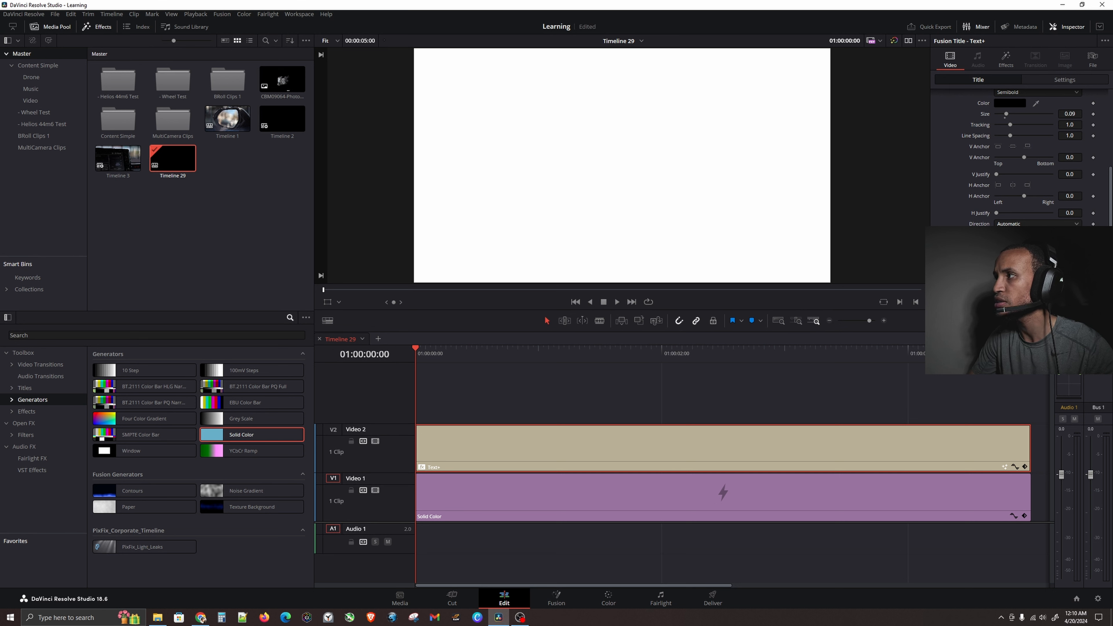
pyautogui.moveTo(456, 353); pyautogui.dragTo(574, 353)
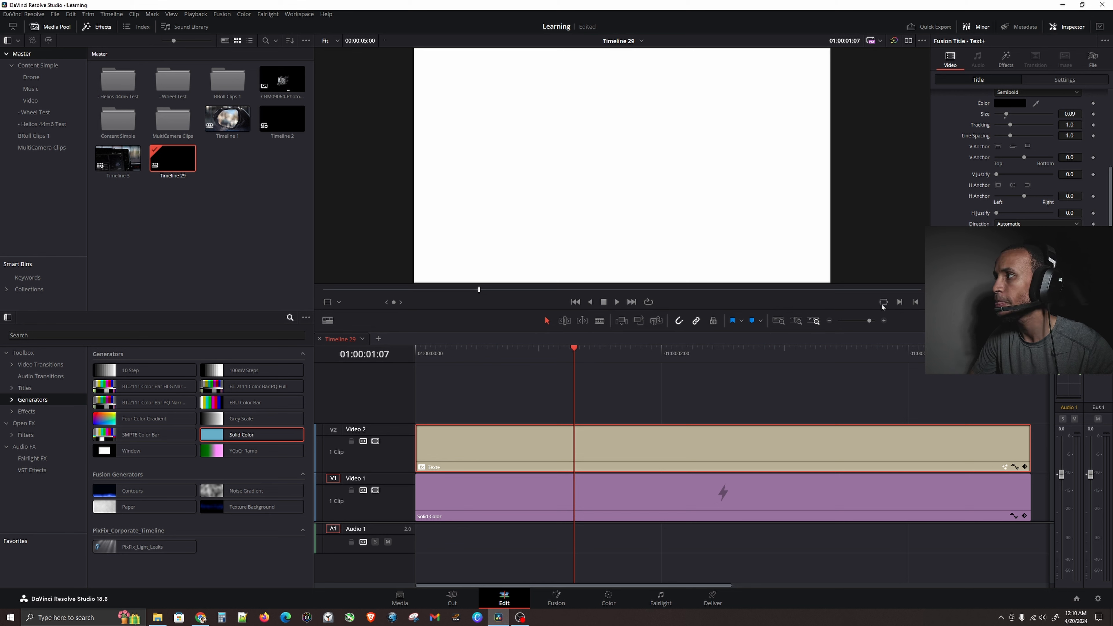
pyautogui.write('Animation')
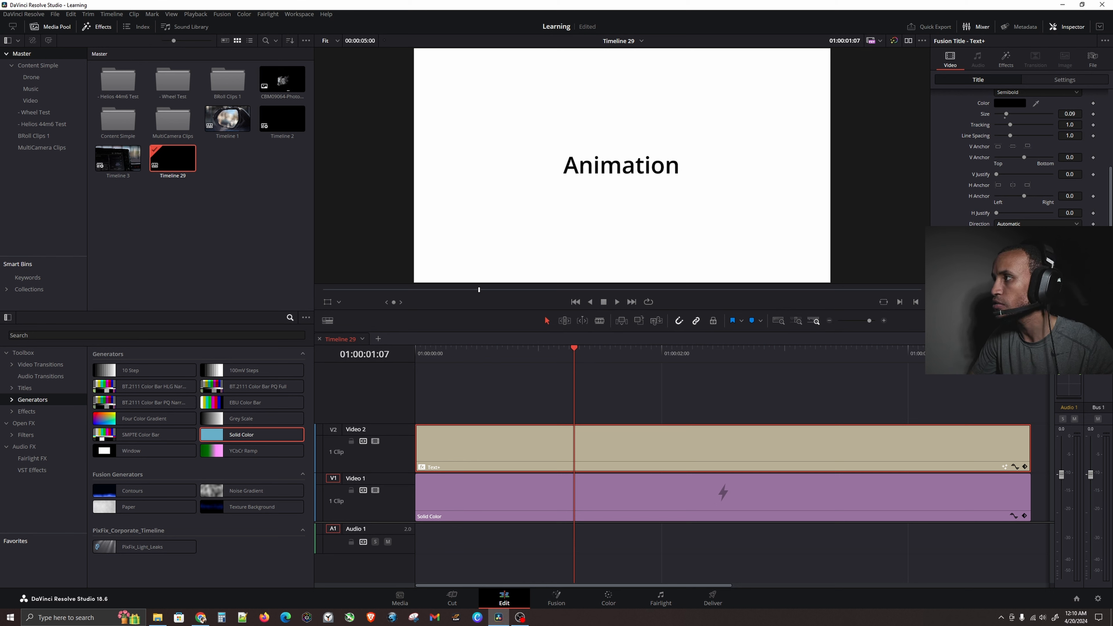
# Play the timeline twice from the start to review the write-on text animation
pyautogui.moveTo(443, 349); pyautogui.dragTo(397, 360)
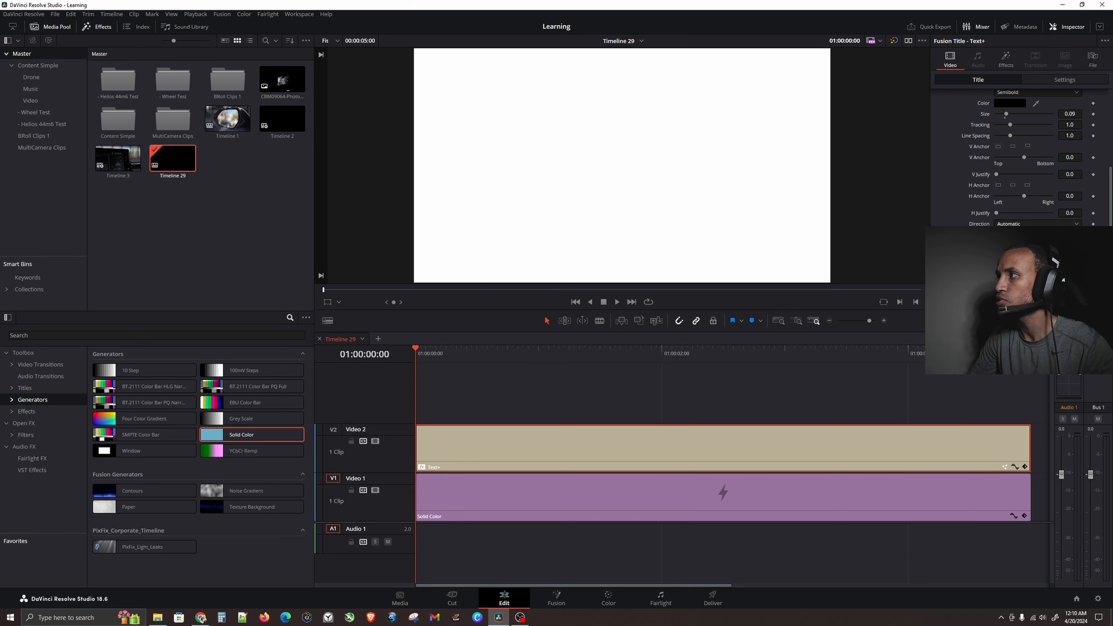
pyautogui.press('space')
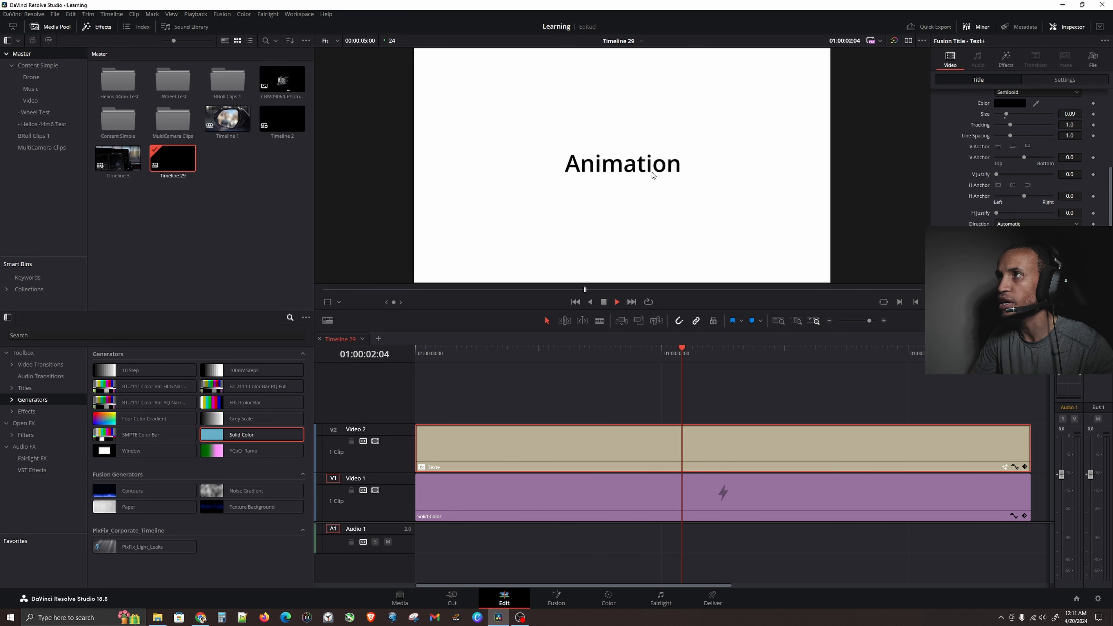
pyautogui.moveTo(447, 353); pyautogui.dragTo(420, 364)
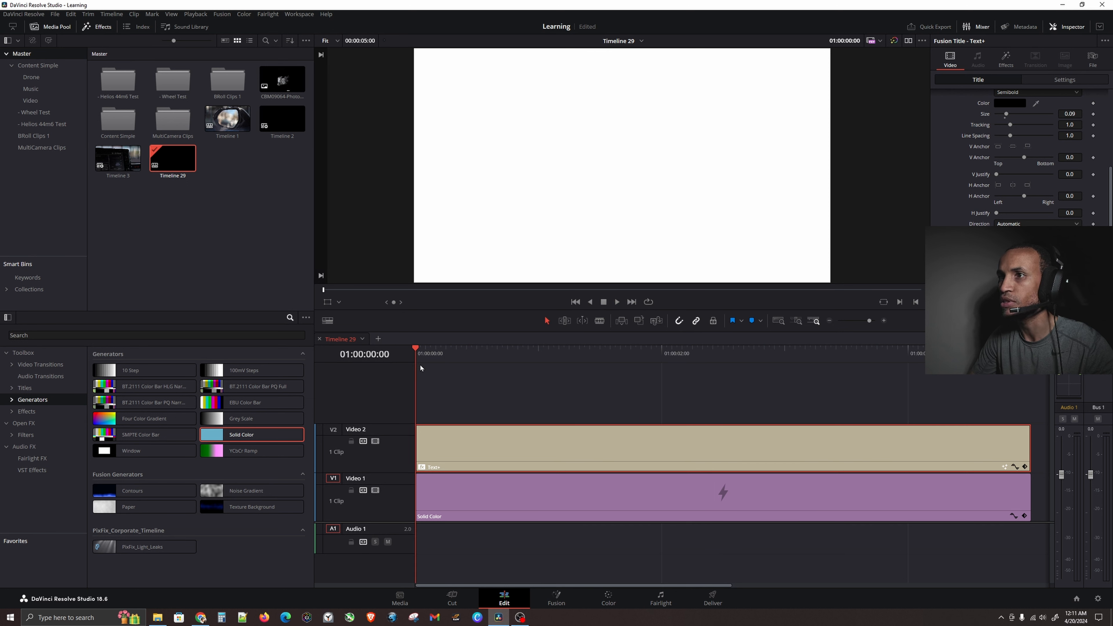
pyautogui.press('space')
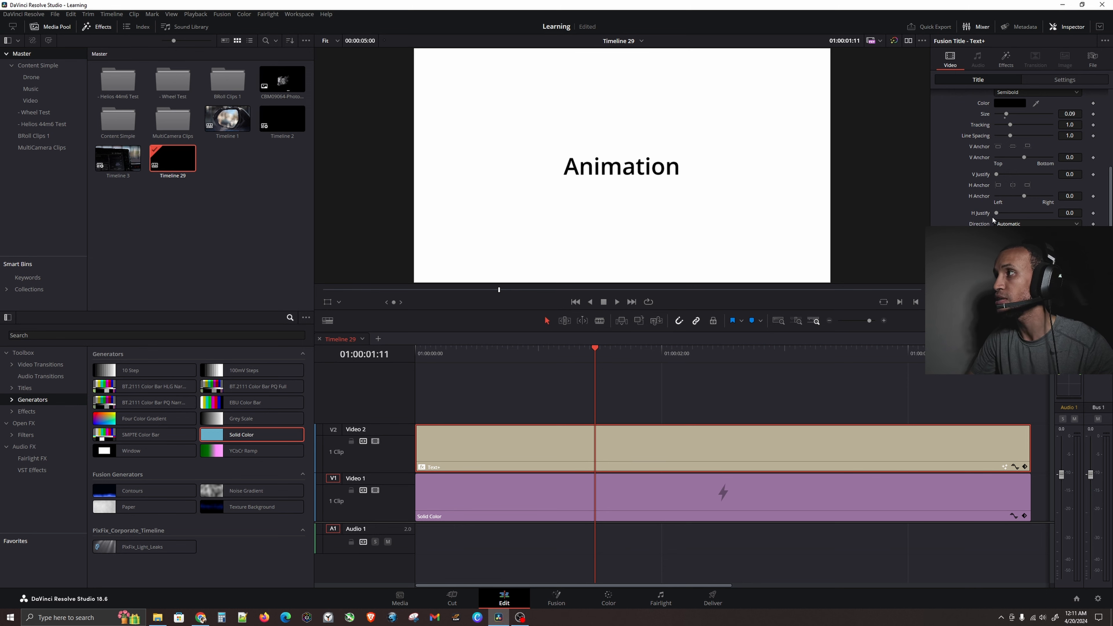
# Open the write-on title in Fusion and display its Write On Start curve in the Spline editor
pyautogui.scroll(5, 997, 222)
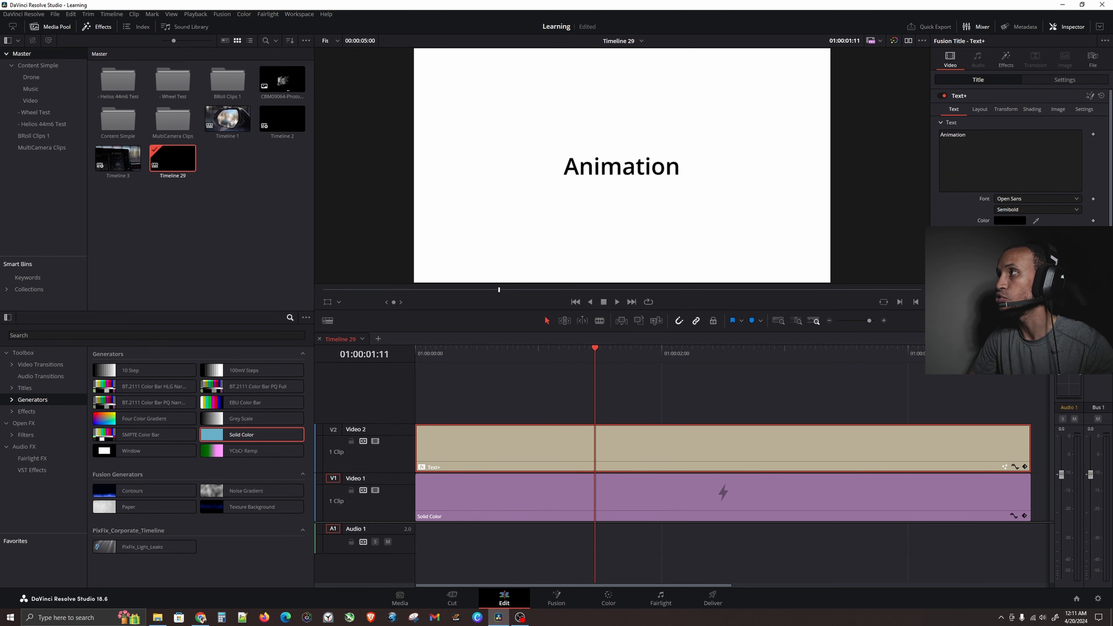
pyautogui.click(1090, 96)
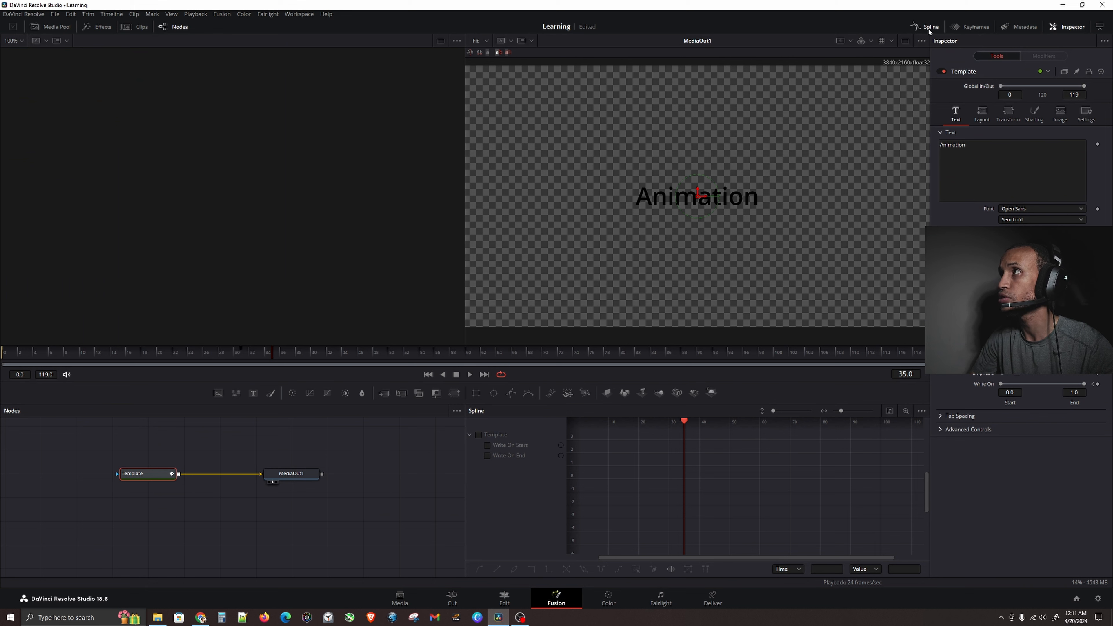
pyautogui.press('ctrl')
pyautogui.press('ctrl')
pyautogui.press('ctrl')
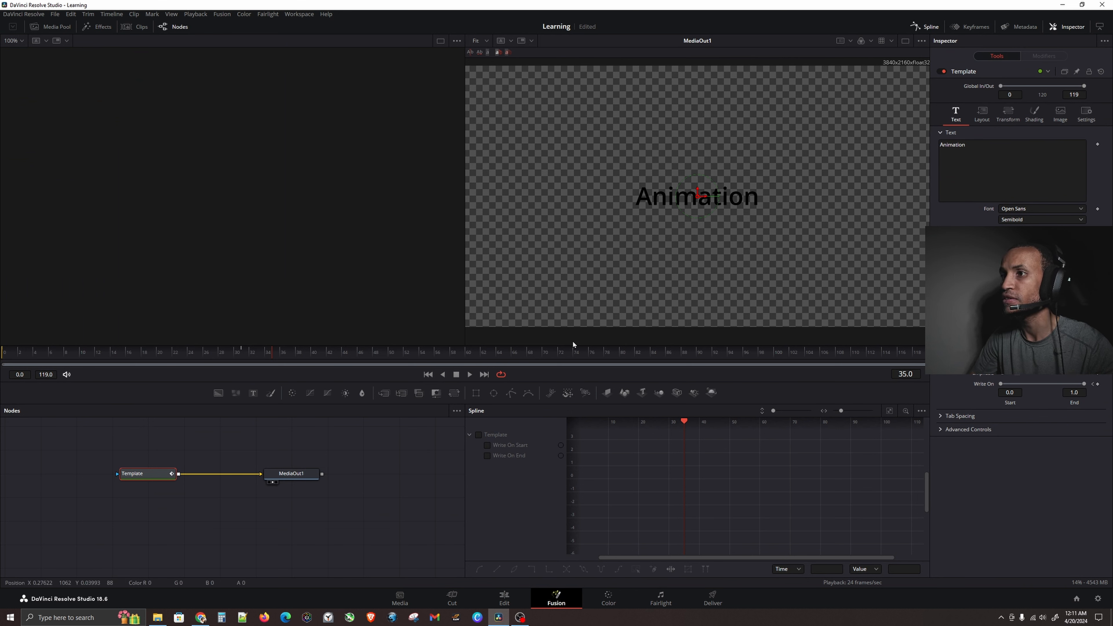
pyautogui.click(487, 446)
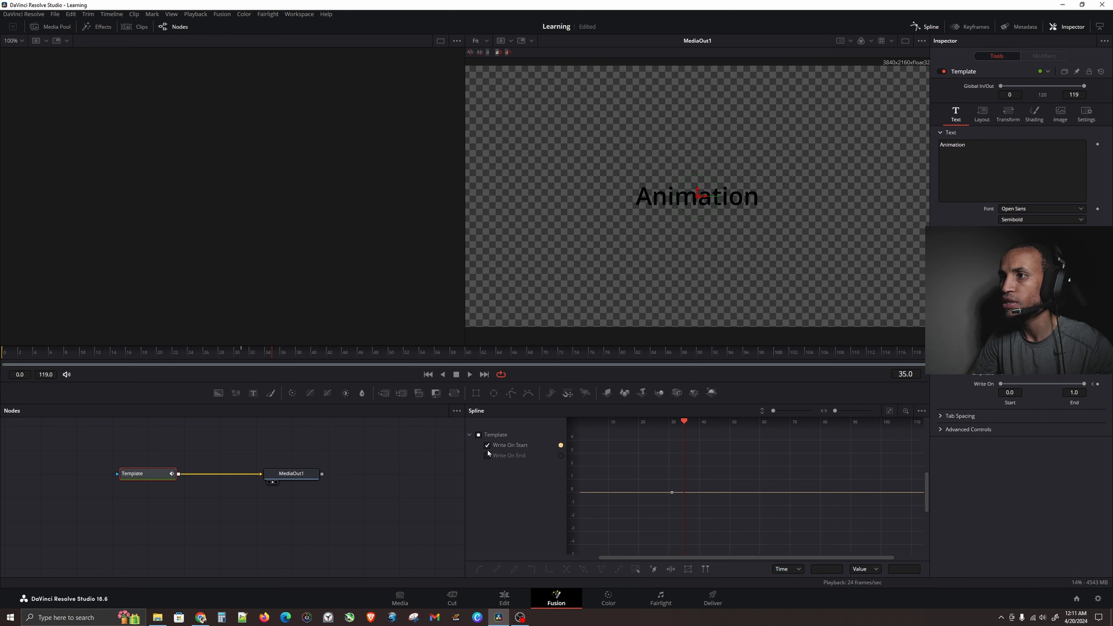
# Display the Write On End curve too and smooth the frame 31 keyframes of both Write On curves
pyautogui.click(487, 456)
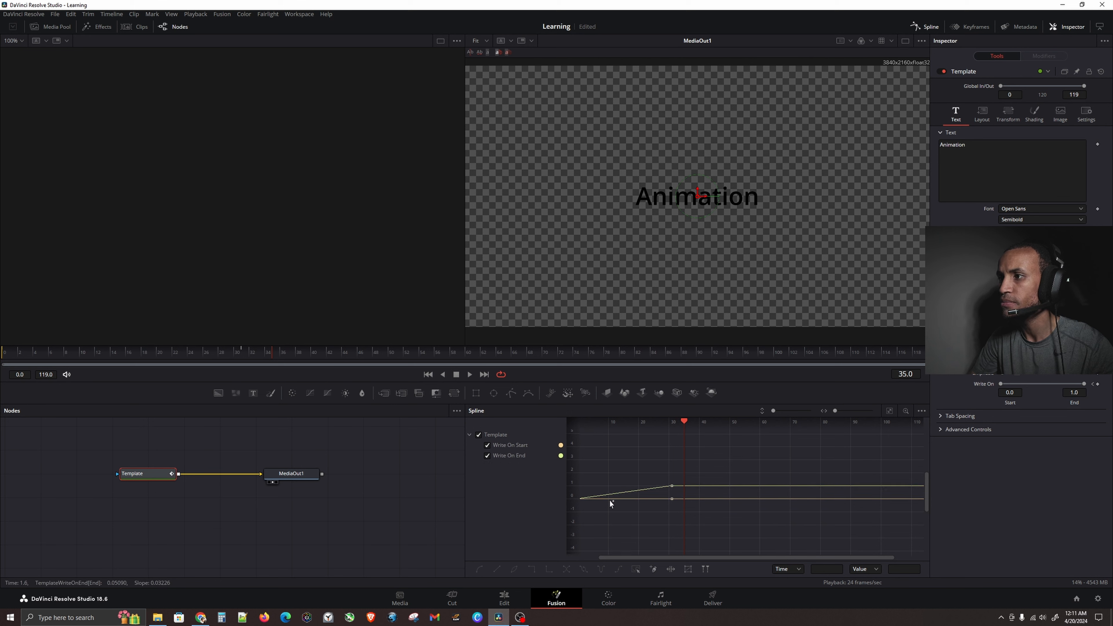
pyautogui.click(672, 487)
pyautogui.click(479, 570)
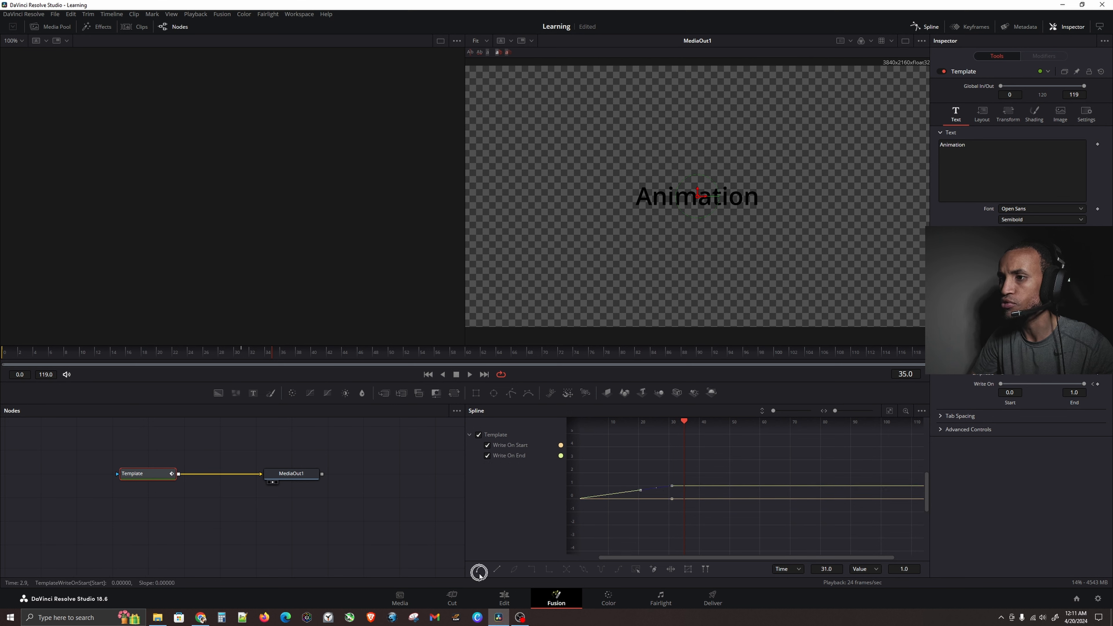
pyautogui.click(672, 499)
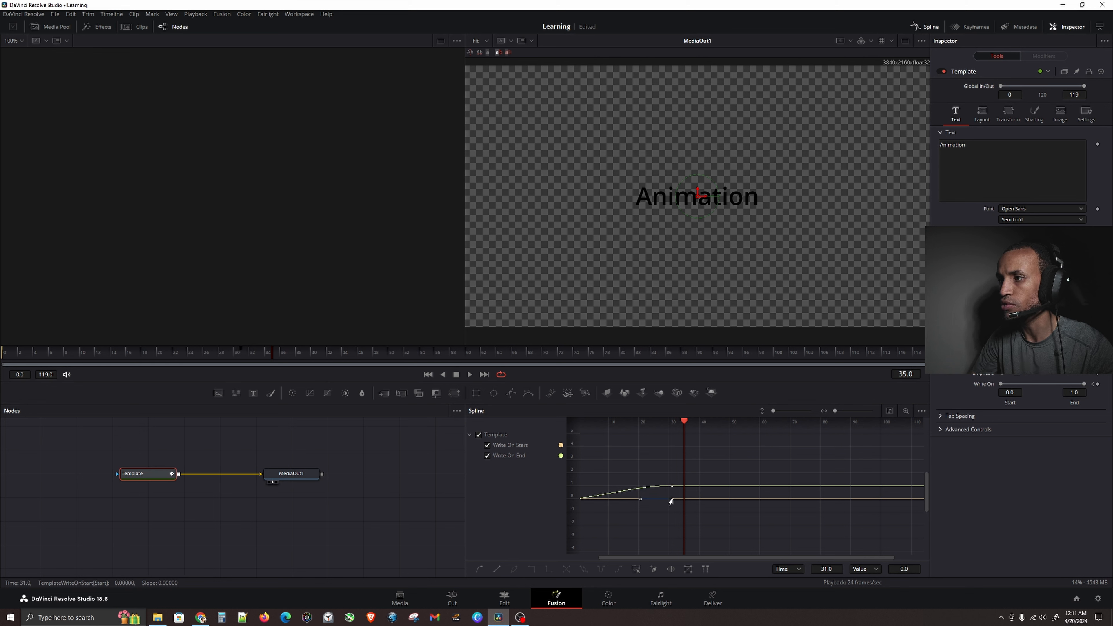
pyautogui.click(479, 570)
# Scrub back through the write-on animation to frame 11 and play it to review the smoothed easing
pyautogui.moveTo(618, 559); pyautogui.dragTo(596, 557)
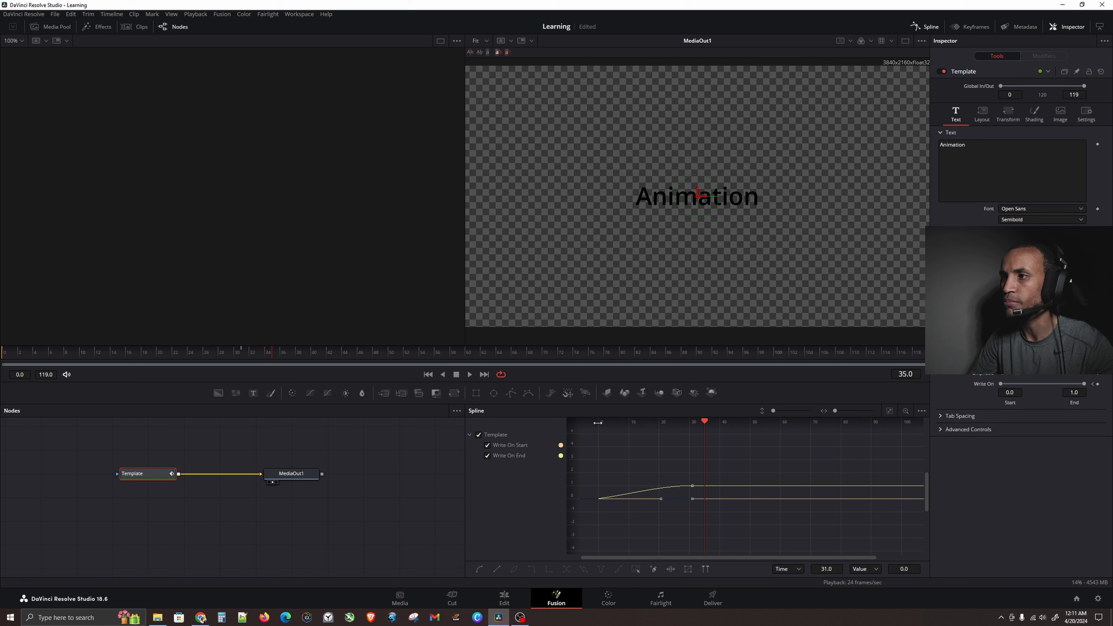
pyautogui.moveTo(703, 422); pyautogui.dragTo(632, 423)
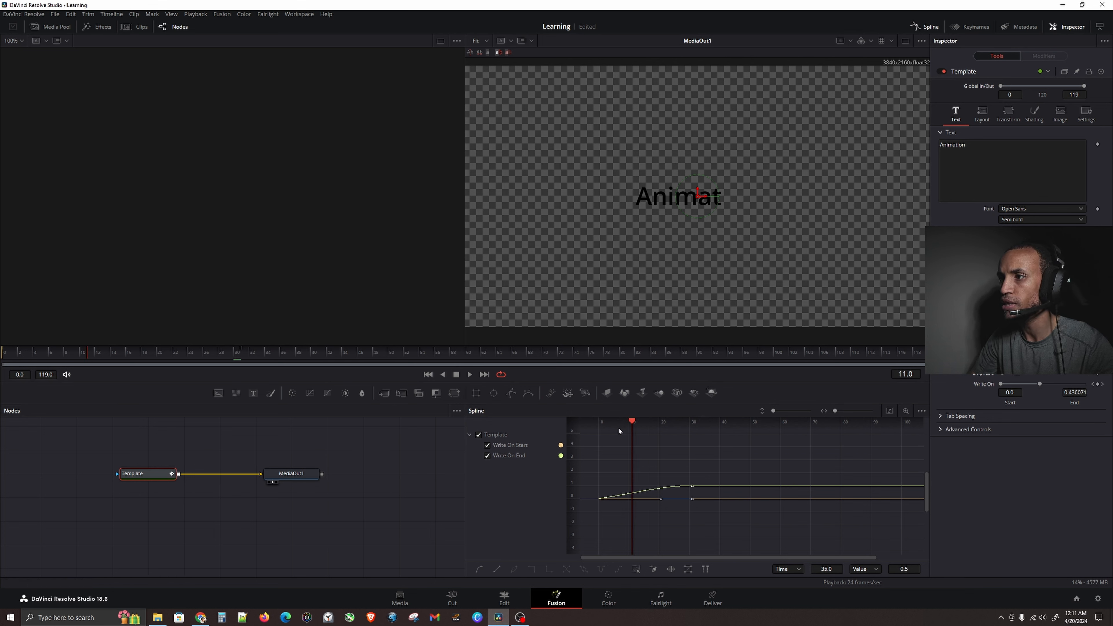
pyautogui.press('space')
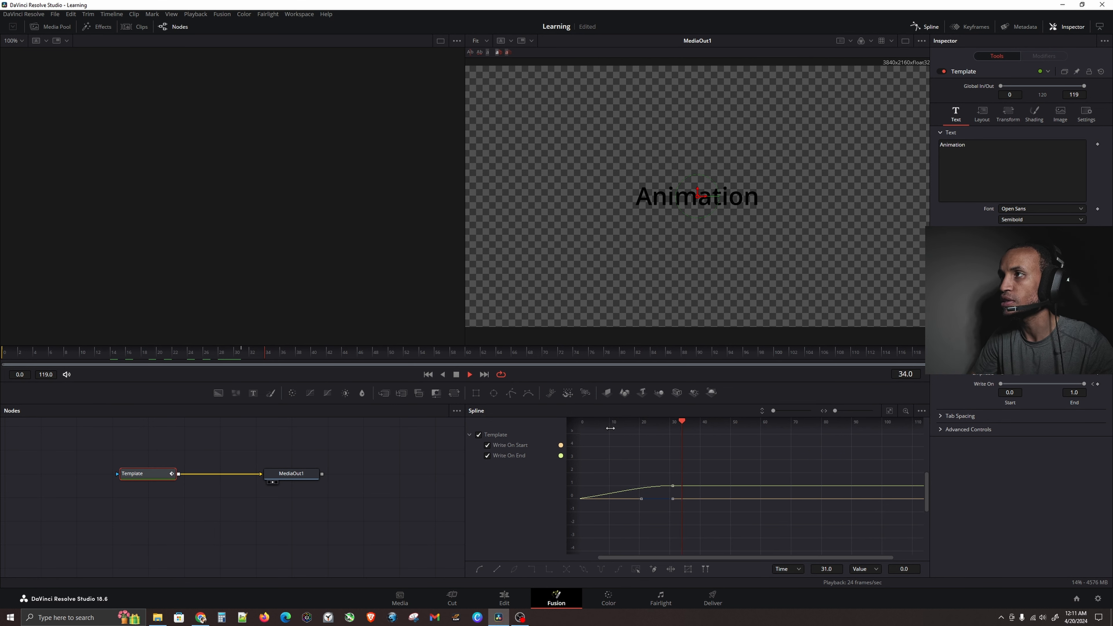
pyautogui.press('space')
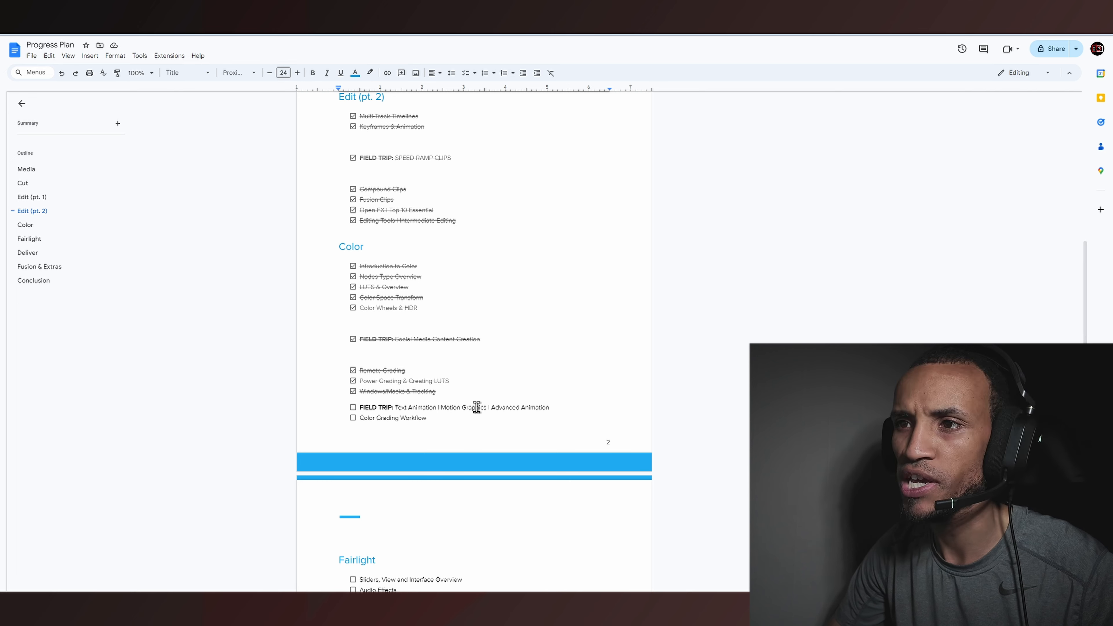
# Look through the Color, Fairlight, Deliver and Fusion & Extras checklists in the Progress Plan document in Google Docs
pyautogui.scroll(-9, 477, 407)
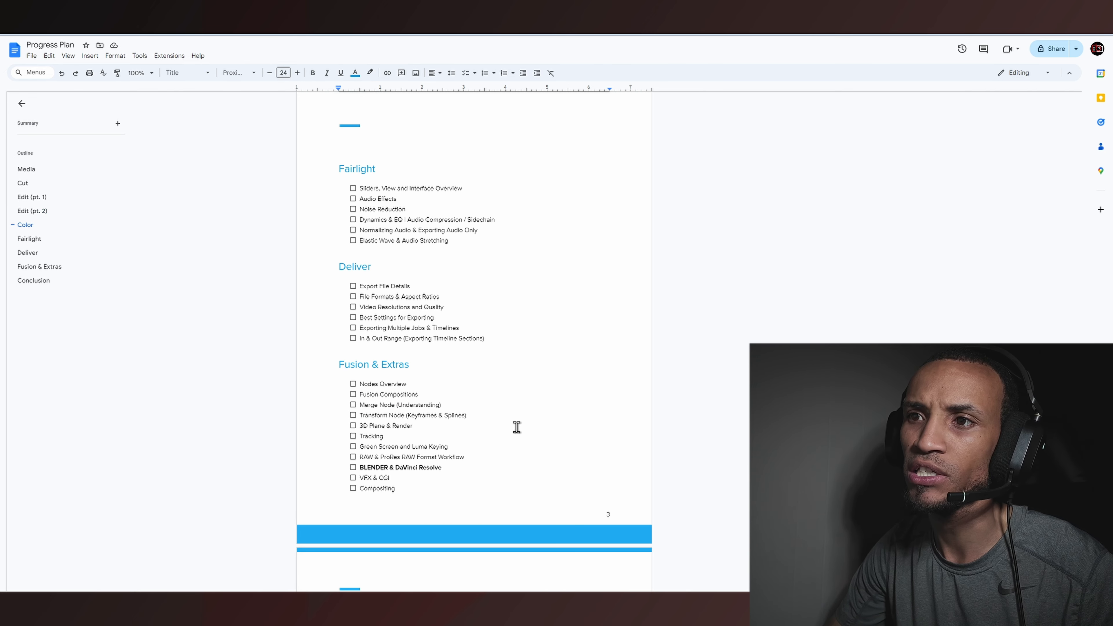
pyautogui.scroll(4, 548, 443)
pyautogui.scroll(5, 566, 455)
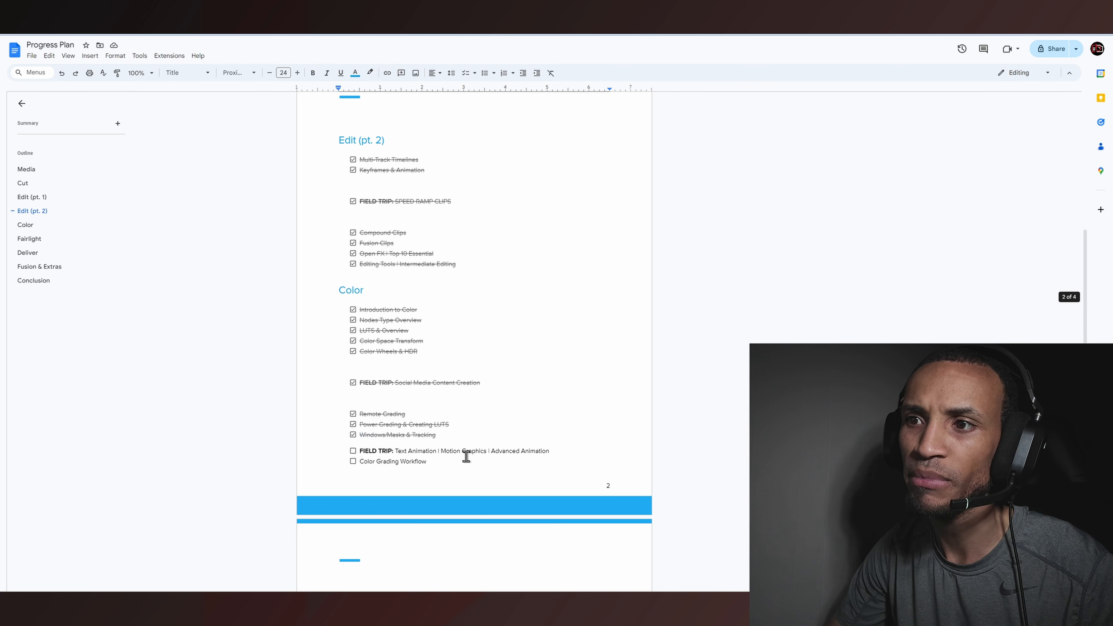